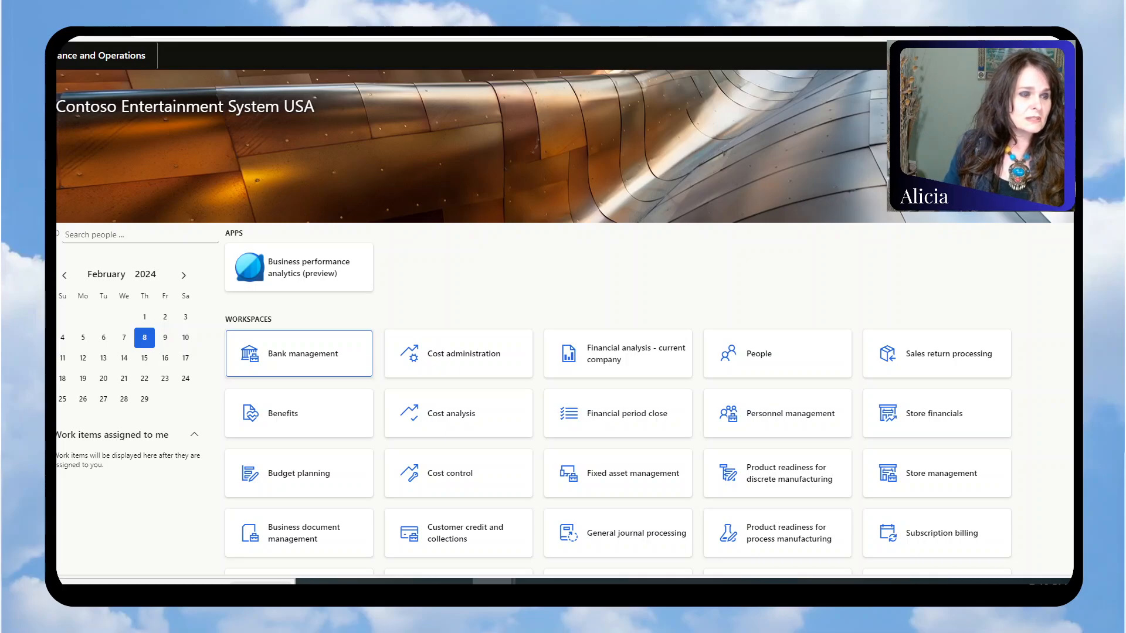
# Open the Costing sheets setup page from the indirect cost accounting policies setup of Cost management
pyautogui.click(15, 201)
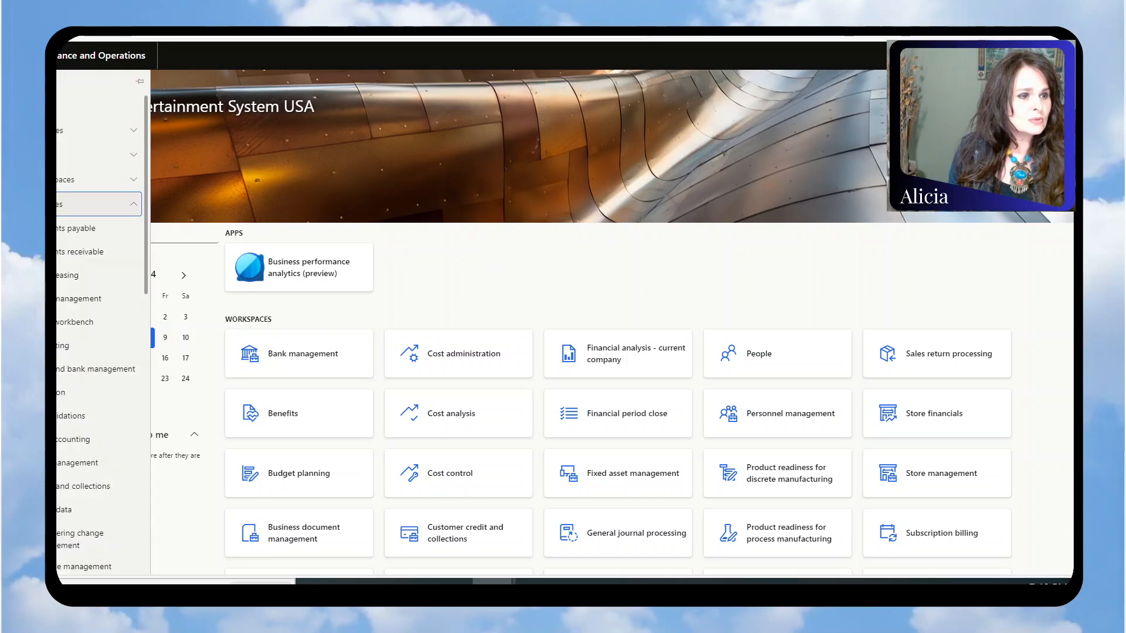
pyautogui.scroll(-5, 64, 256)
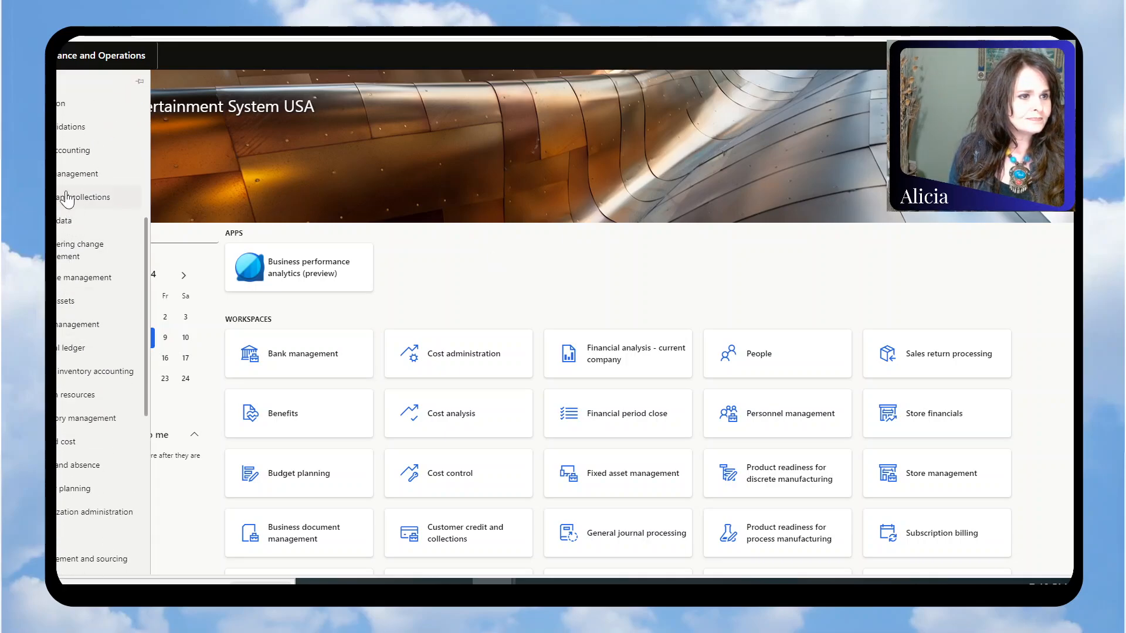
pyautogui.click(64, 169)
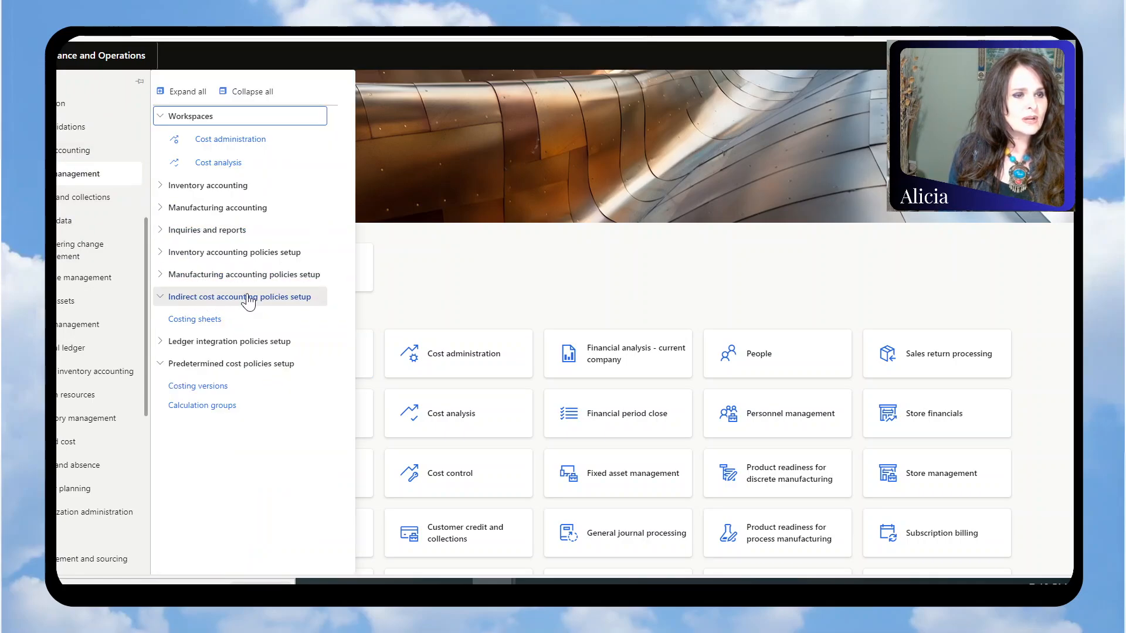
pyautogui.click(198, 319)
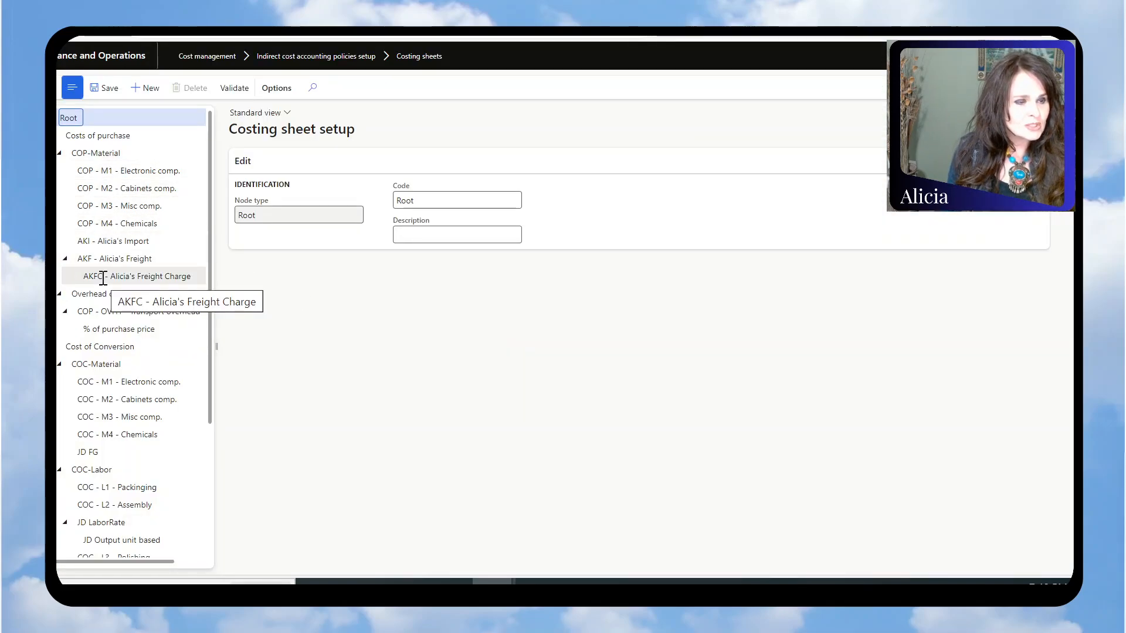
# Collapse the two top-level costing sheet nodes, expand Costs of purchase again, and view both nodes' details
pyautogui.click(59, 348)
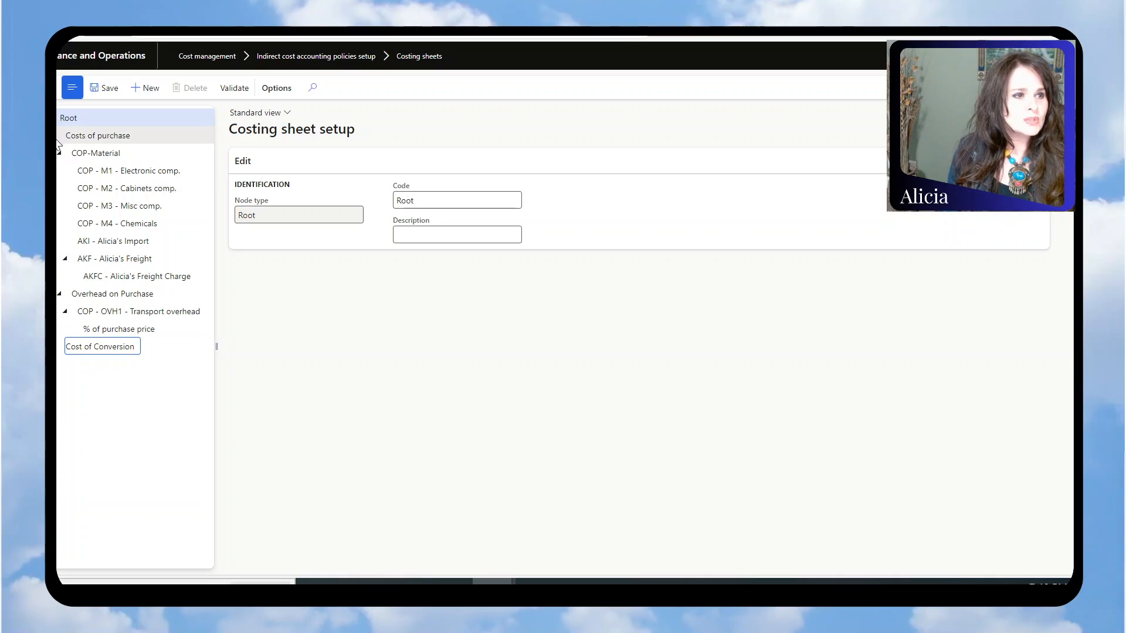
pyautogui.click(59, 141)
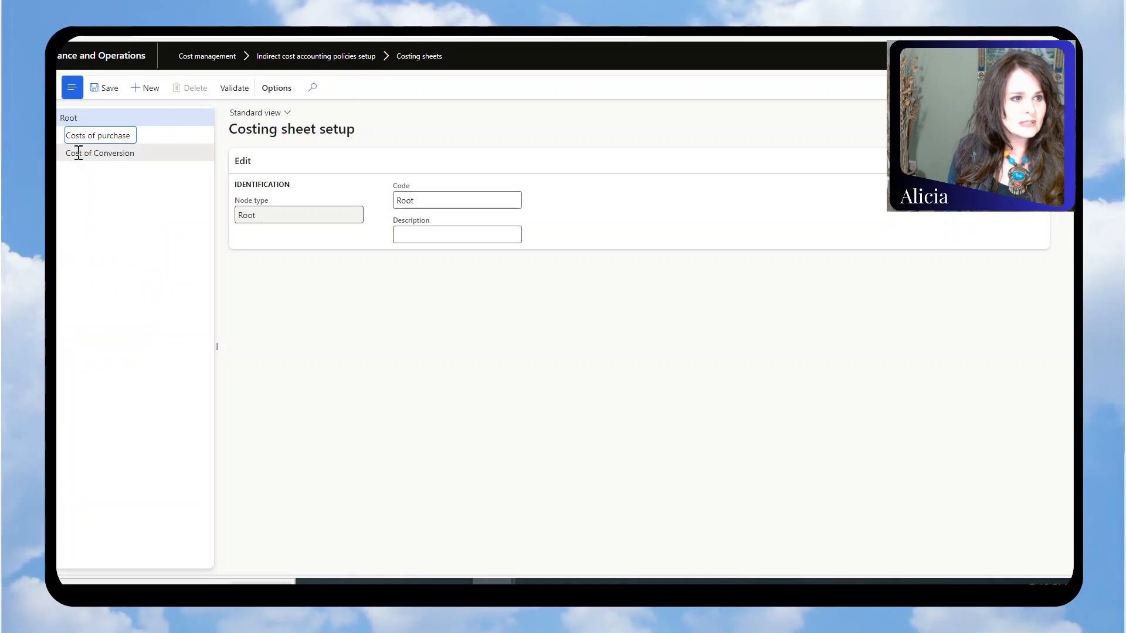
pyautogui.click(78, 154)
pyautogui.click(59, 135)
pyautogui.click(59, 153)
pyautogui.click(59, 153)
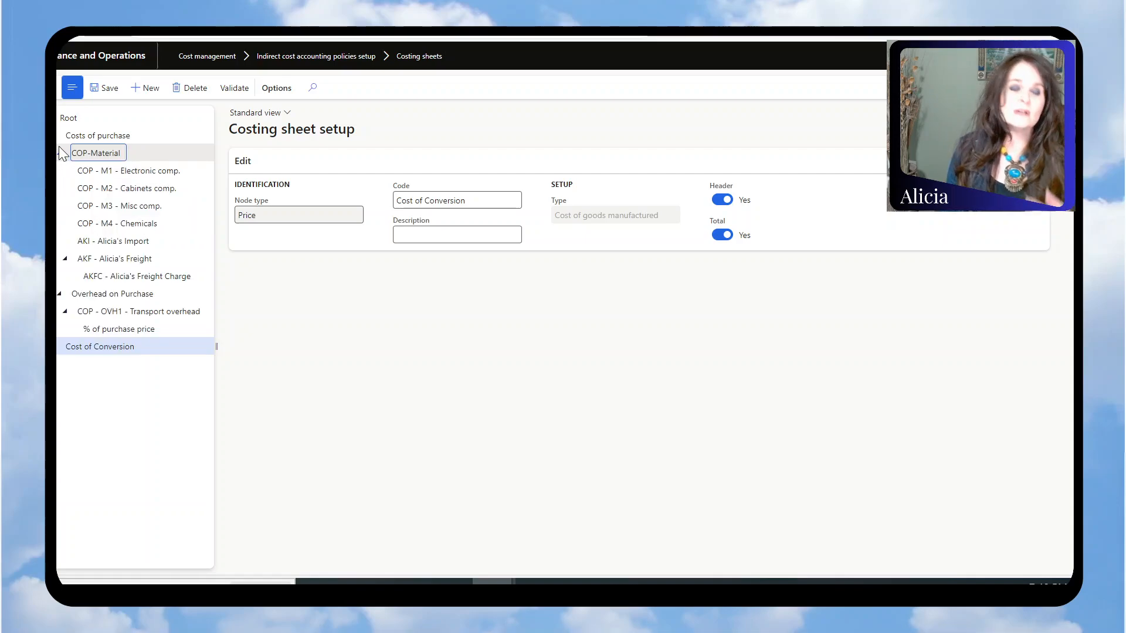
pyautogui.click(74, 136)
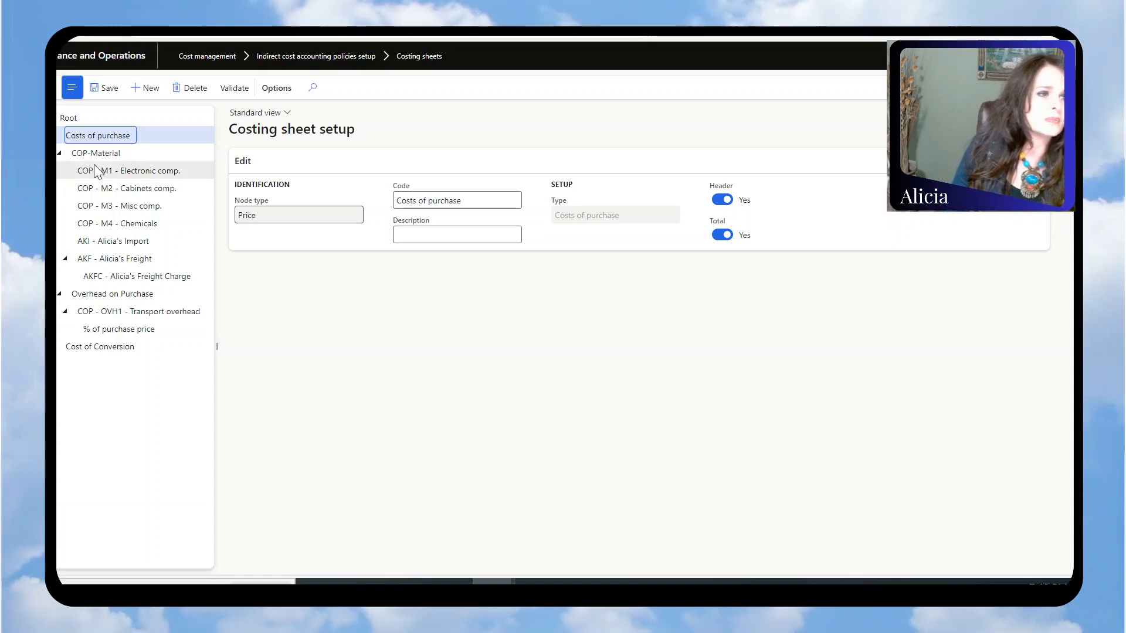
# Add a new price node under Root and look through its type options
pyautogui.click(84, 117)
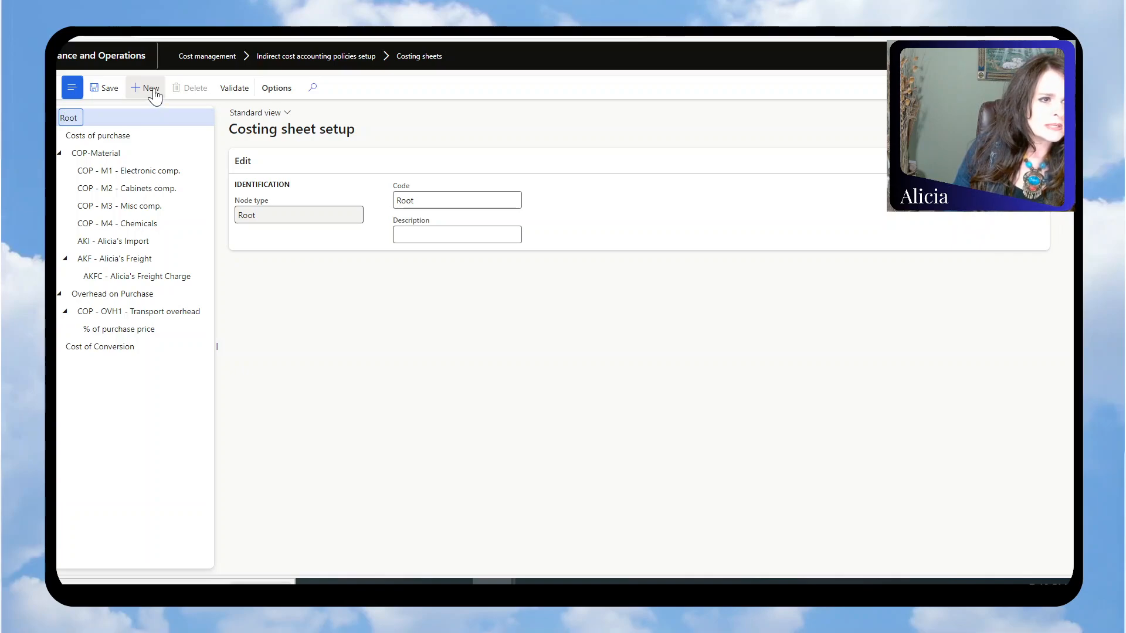
pyautogui.click(153, 91)
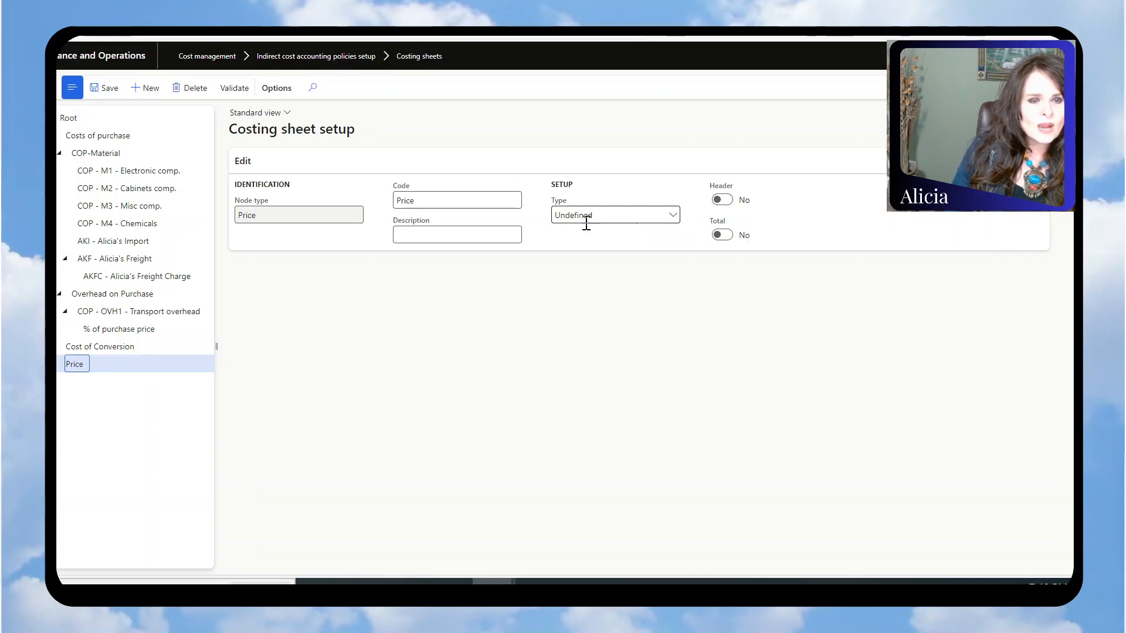
pyautogui.click(673, 214)
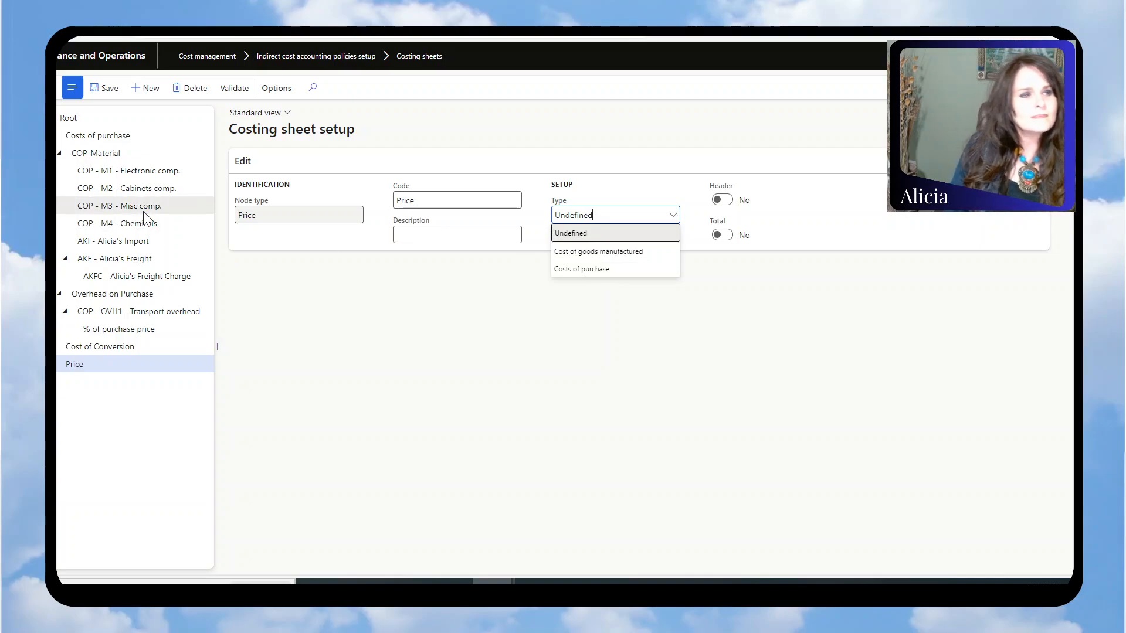
pyautogui.click(119, 135)
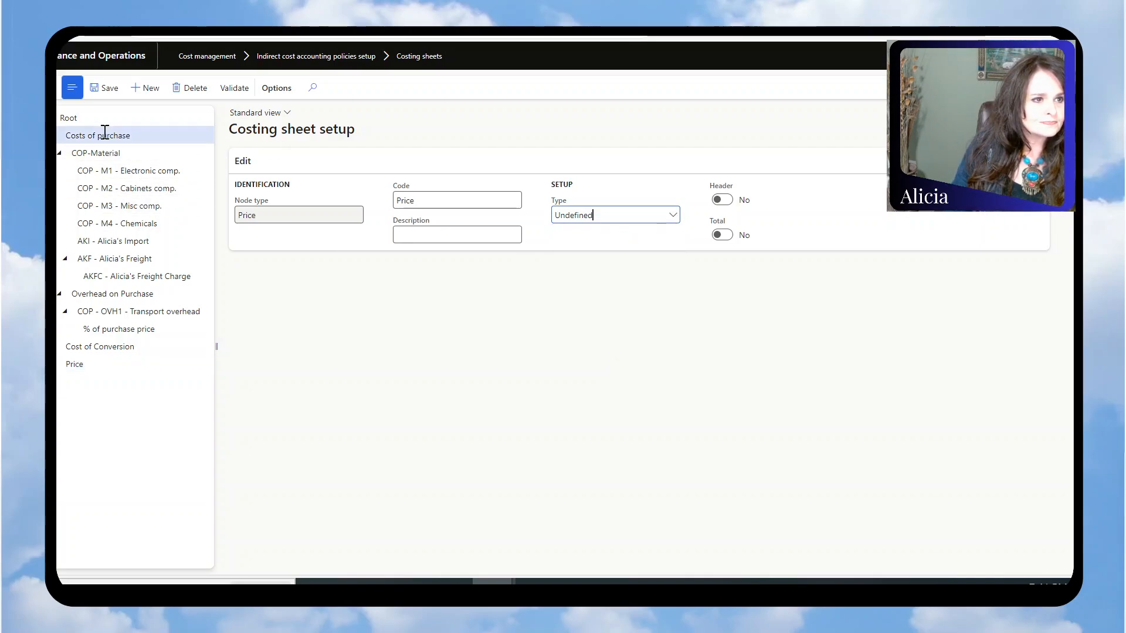
# Delete the newly added price node from the costing sheet
pyautogui.click(104, 368)
pyautogui.click(191, 87)
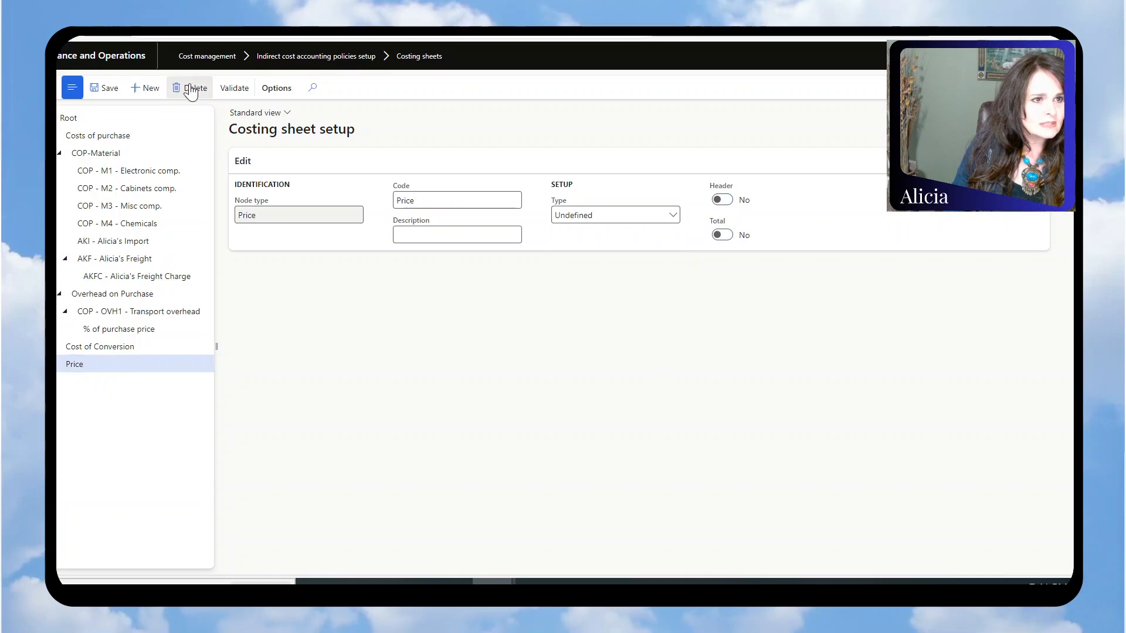
pyautogui.click(616, 299)
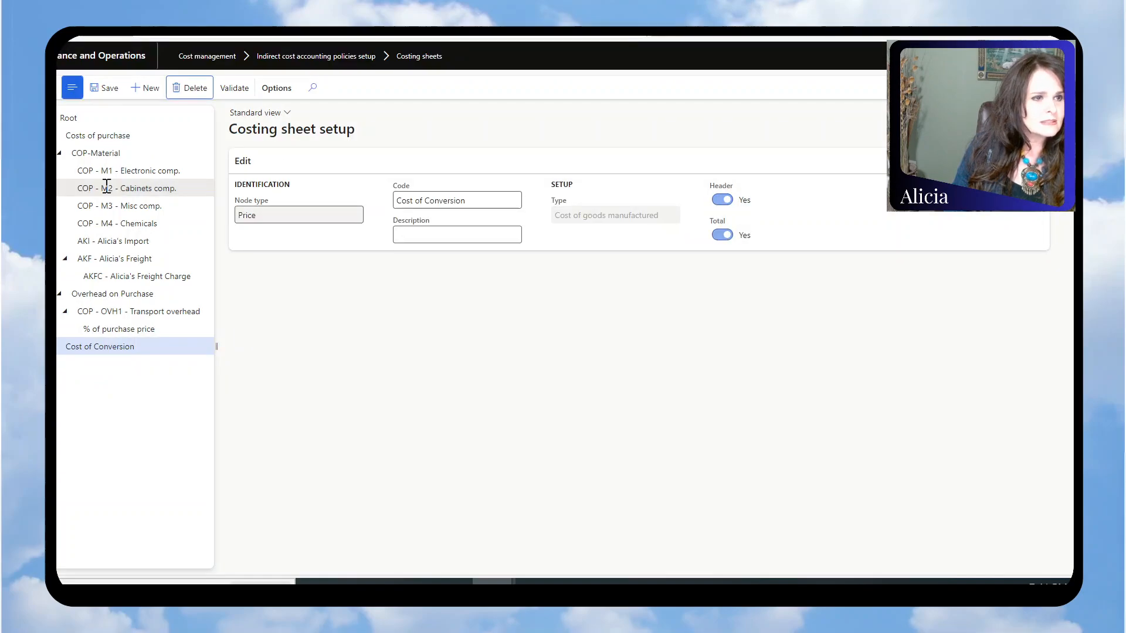
# Examine the code and type of the Costs of purchase node
pyautogui.click(91, 135)
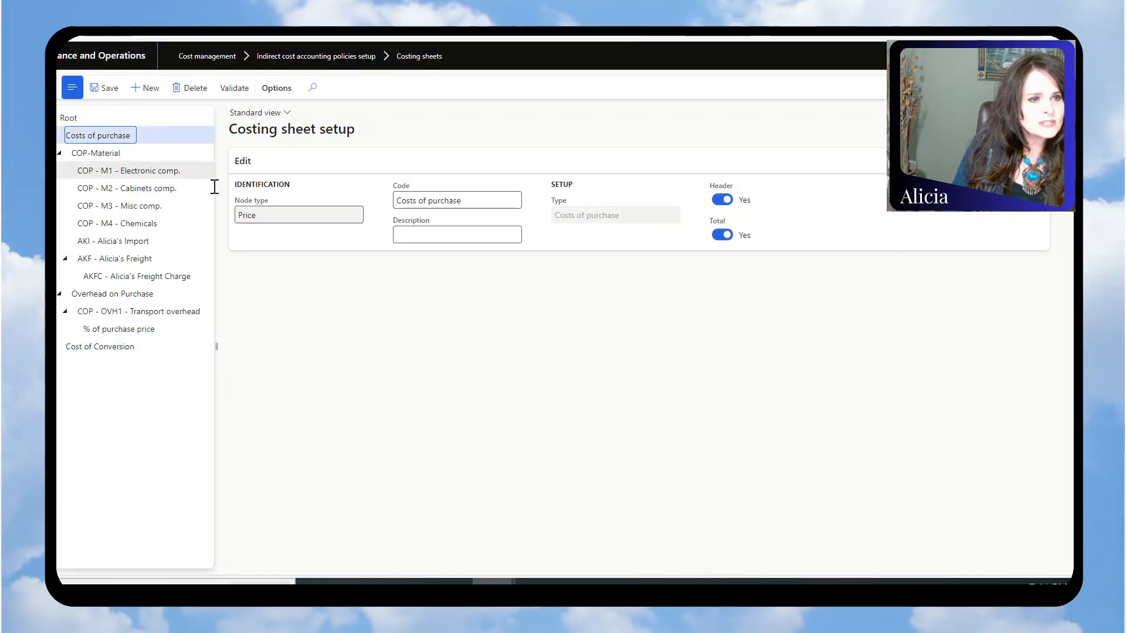
pyautogui.click(457, 197)
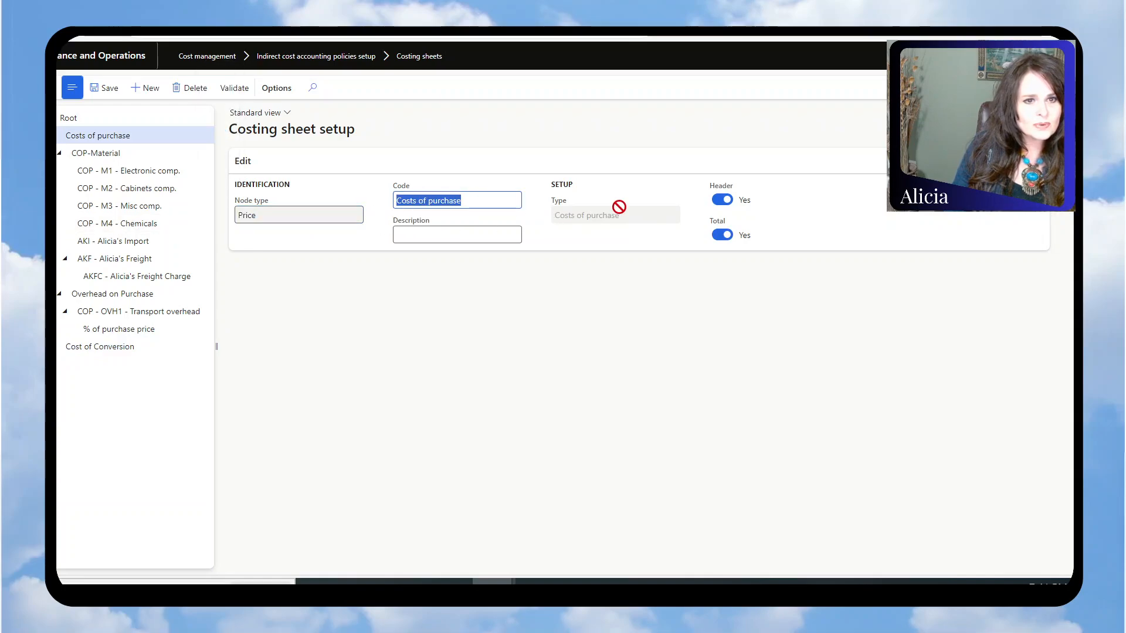
pyautogui.click(647, 213)
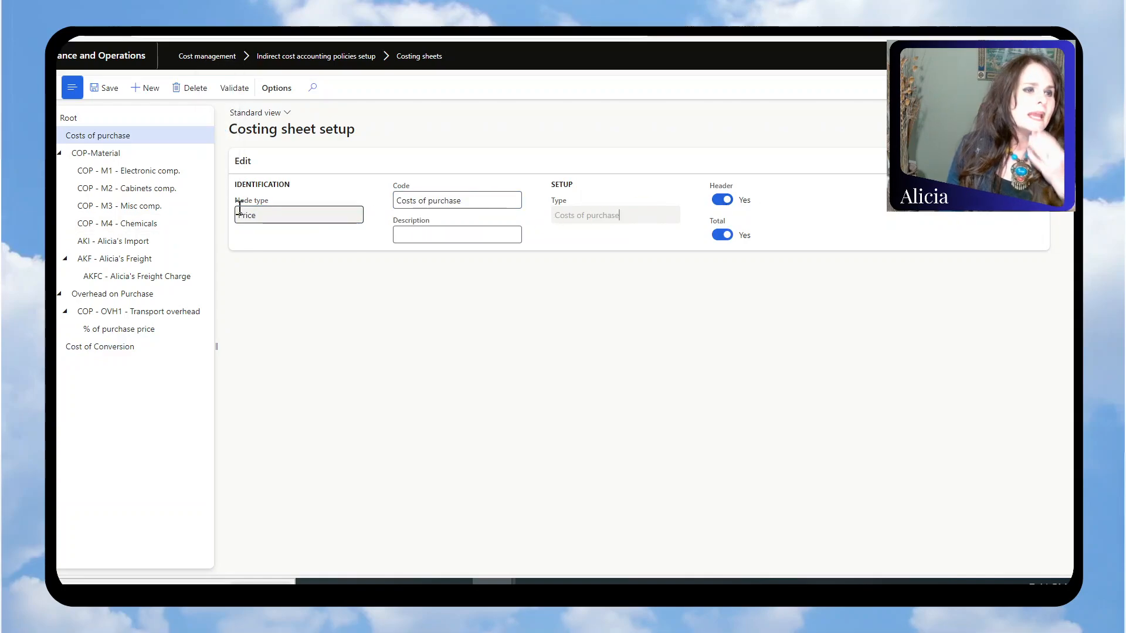
# Compare the AKI import and AKF freight nodes, and view the cost groups available for the AKI node
pyautogui.click(118, 238)
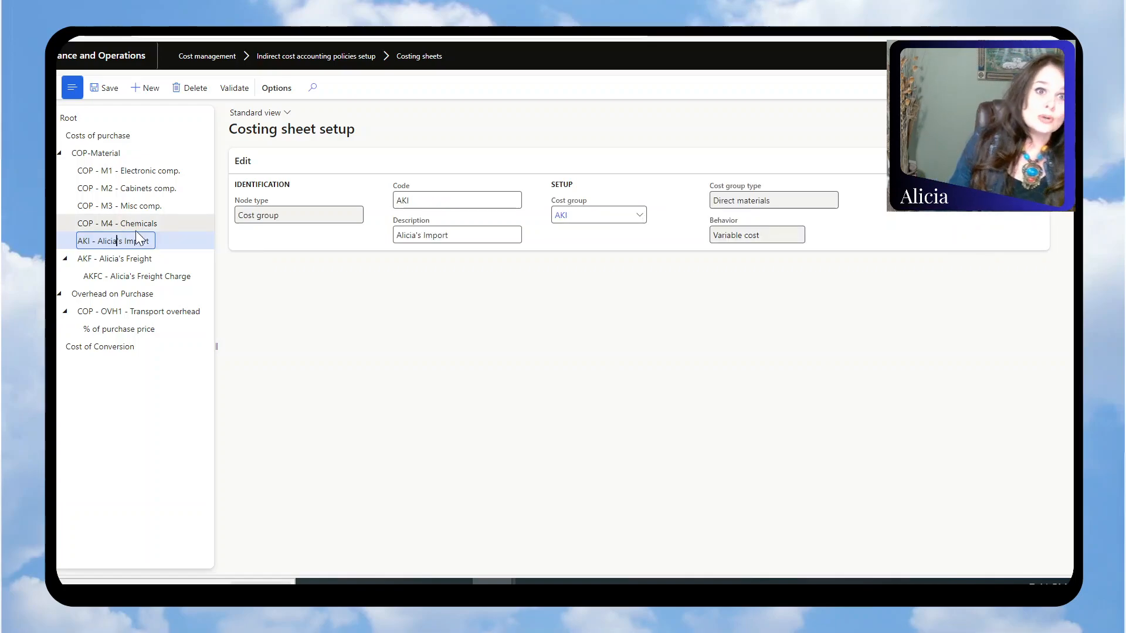
pyautogui.click(113, 256)
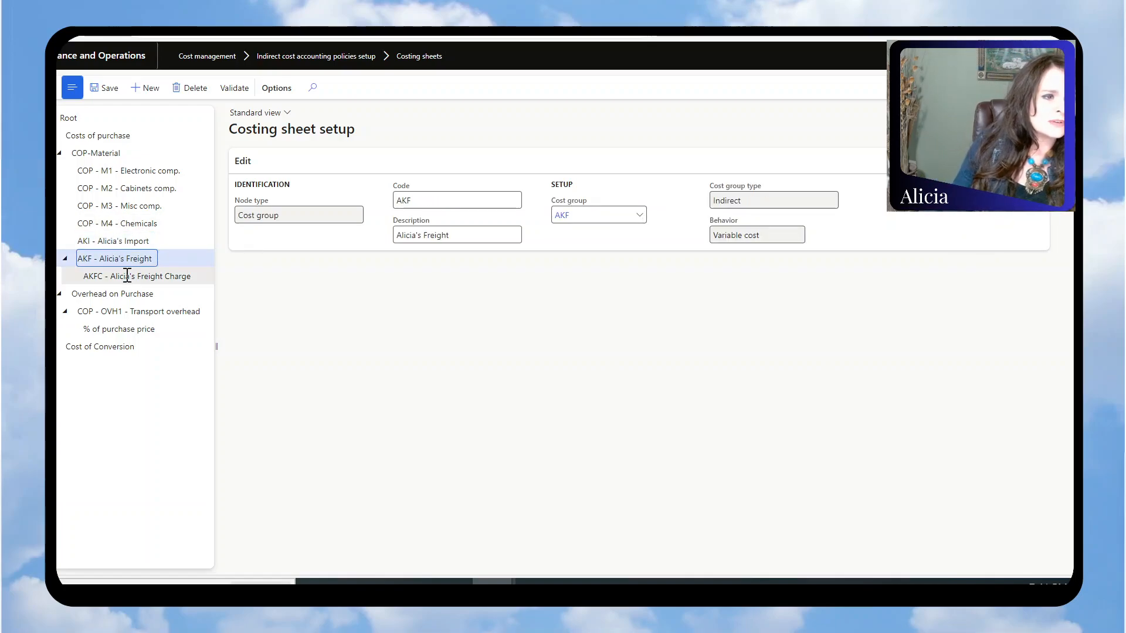
pyautogui.click(104, 243)
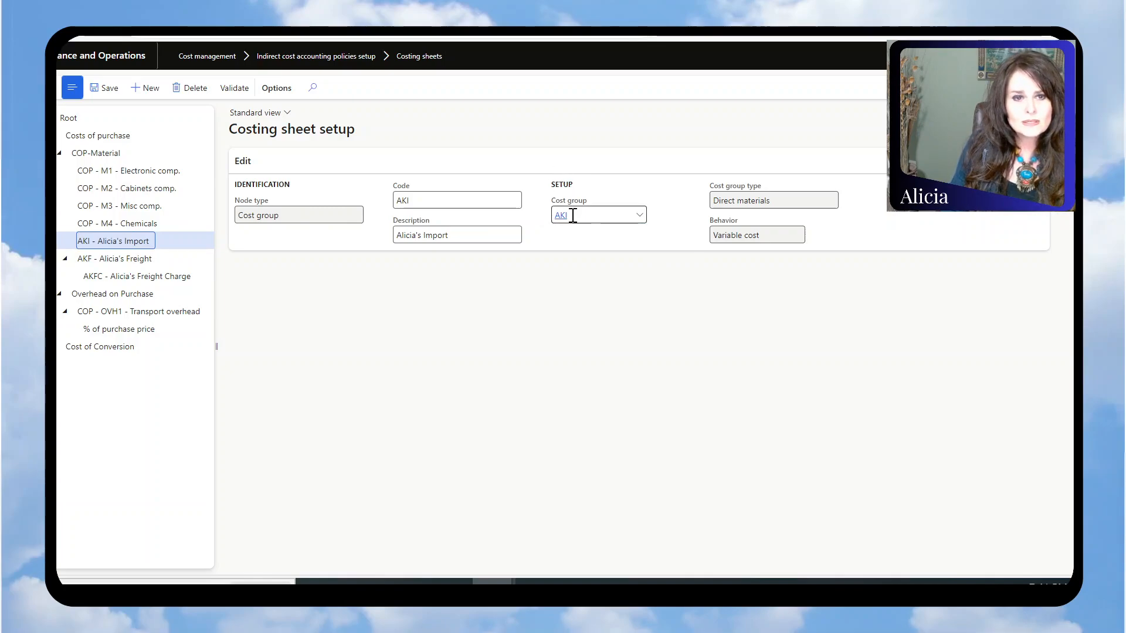
pyautogui.click(640, 216)
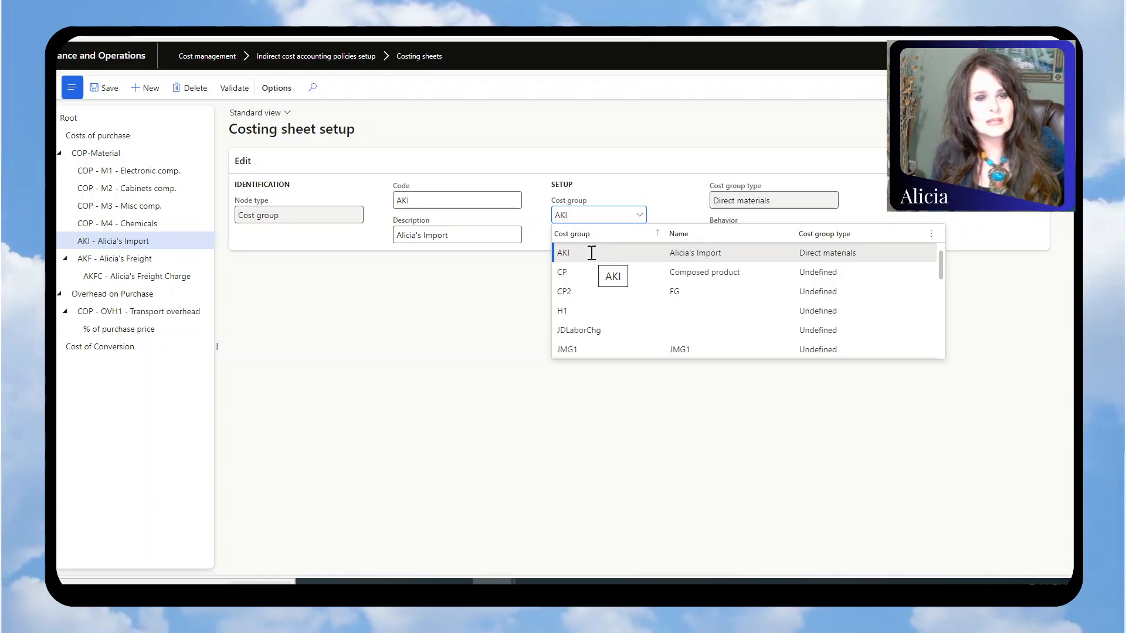
# Examine the AKF freight node's node type and its place in the costing sheet tree
pyautogui.click(117, 259)
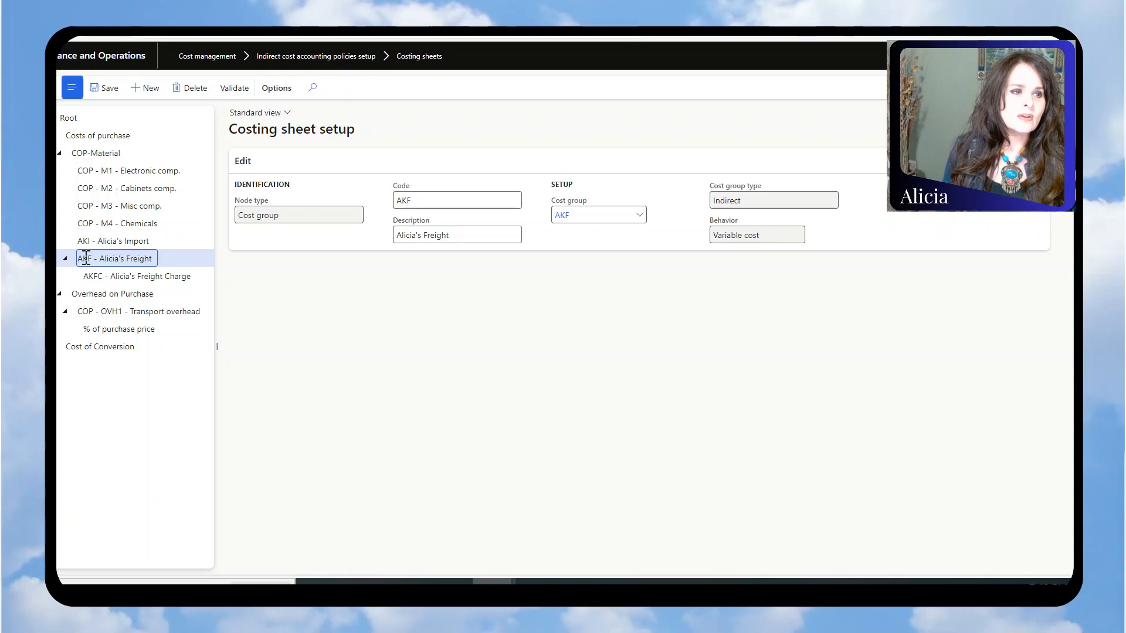
pyautogui.click(65, 258)
pyautogui.click(64, 258)
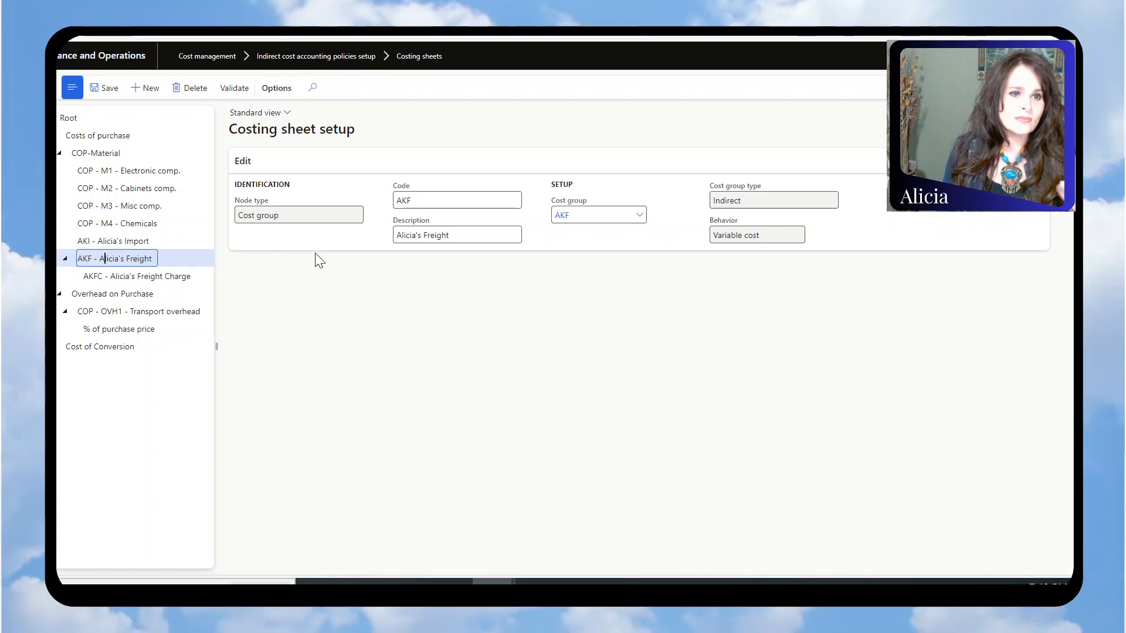
pyautogui.click(308, 217)
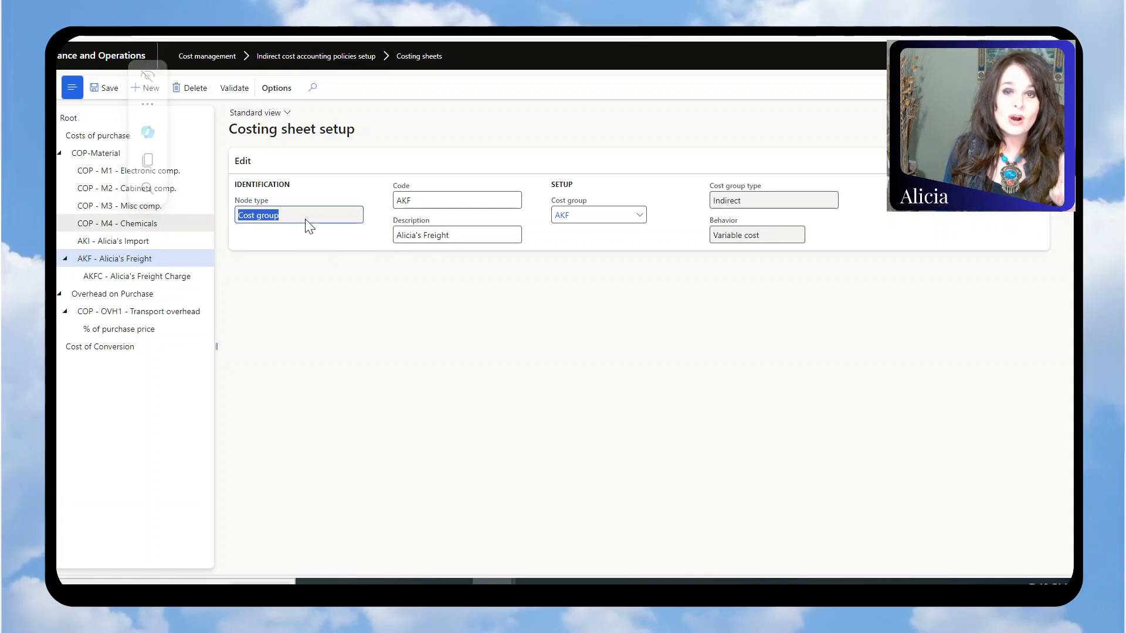
# Examine the AKFC freight charge node's node type and its available subtype options
pyautogui.click(157, 277)
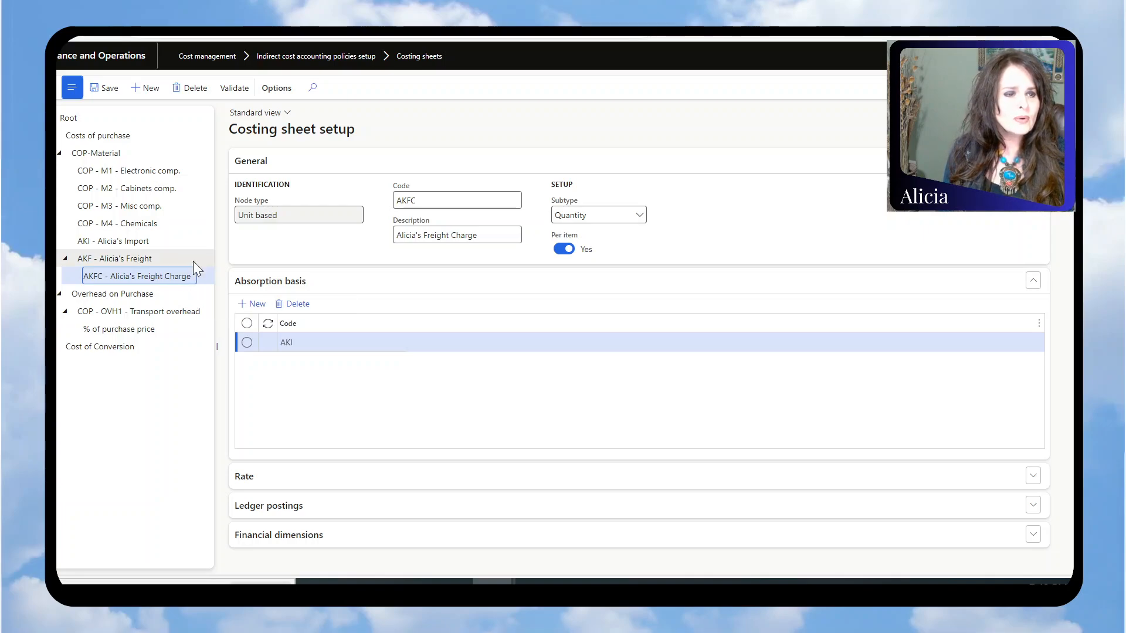
pyautogui.click(274, 216)
pyautogui.moveTo(273, 217); pyautogui.dragTo(244, 218)
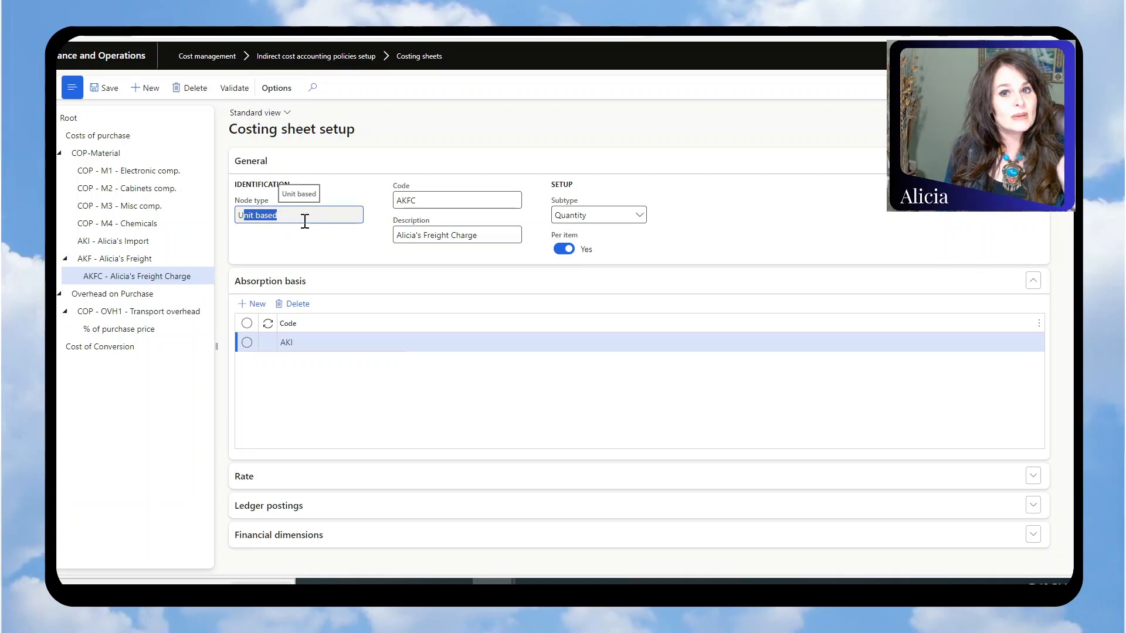
pyautogui.click(639, 217)
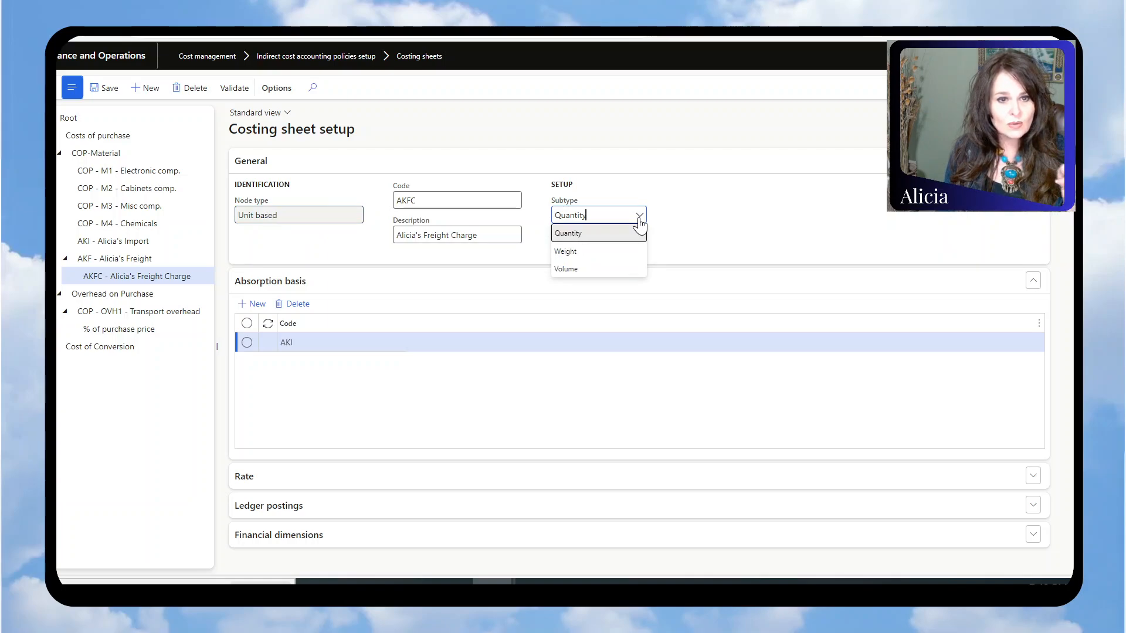
pyautogui.click(677, 216)
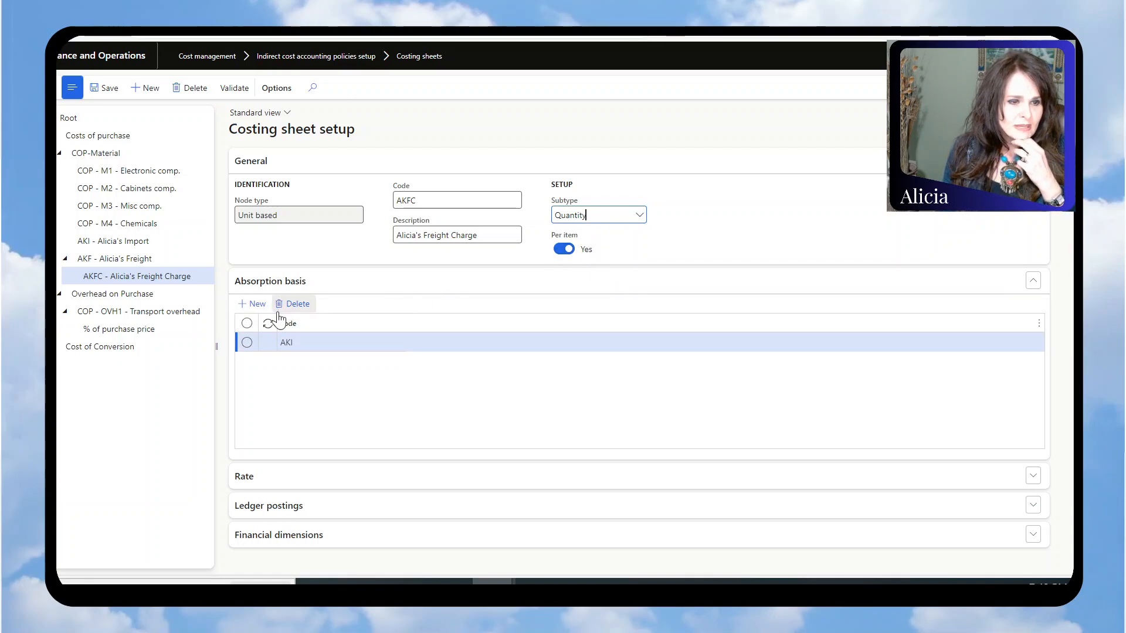
# Examine the absorption basis code of the AKFC freight charge node and show its rate details
pyautogui.click(295, 342)
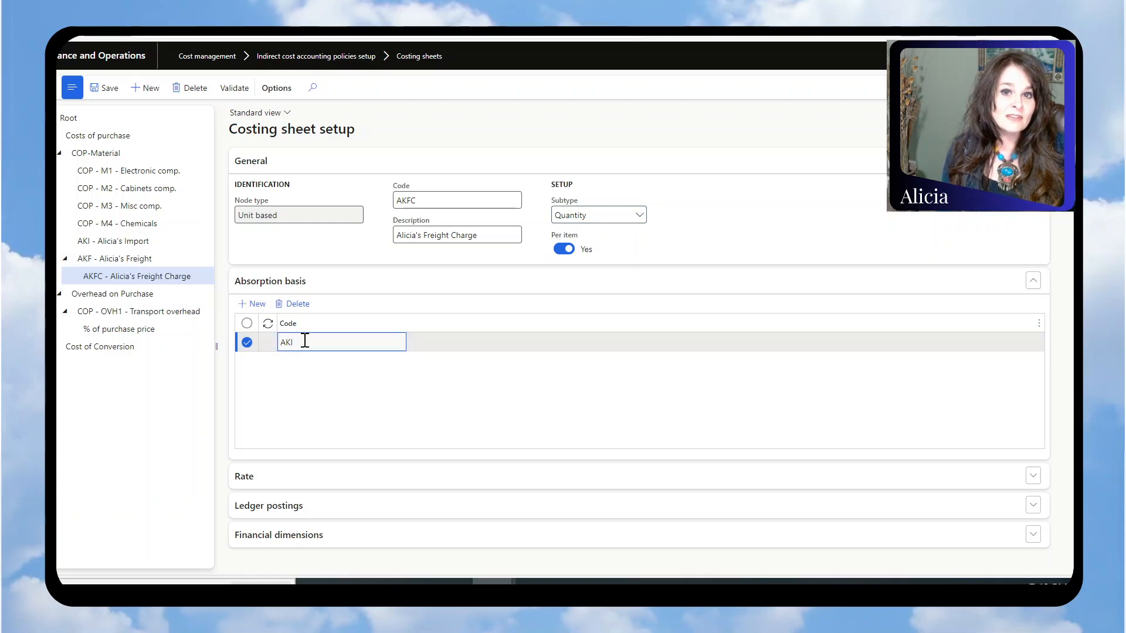
pyautogui.press('BackSpace')
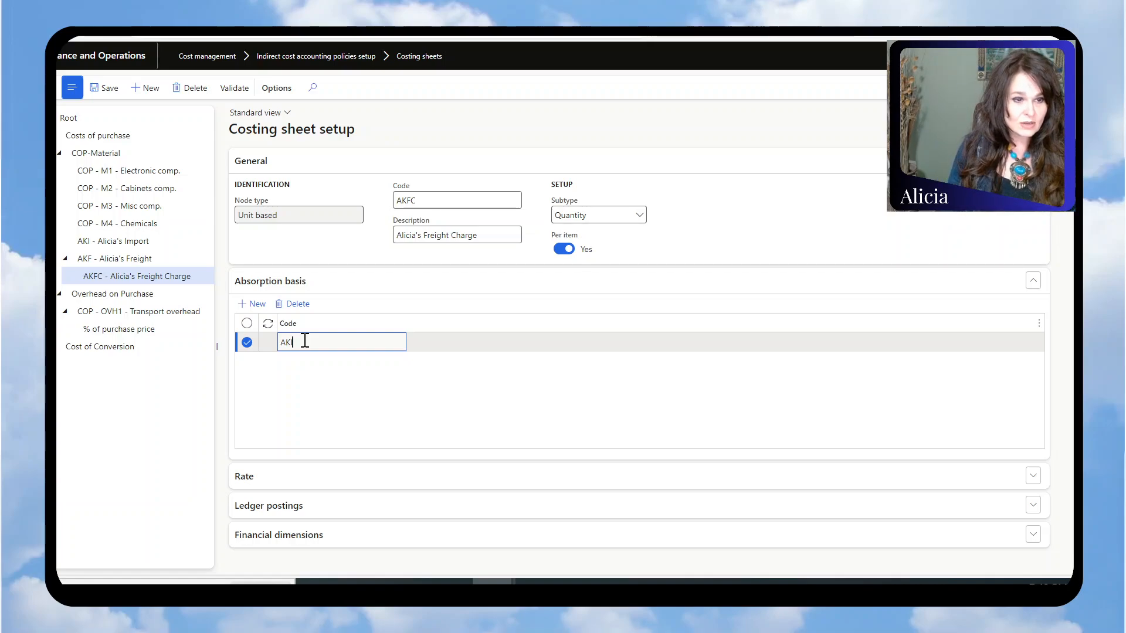
pyautogui.click(247, 474)
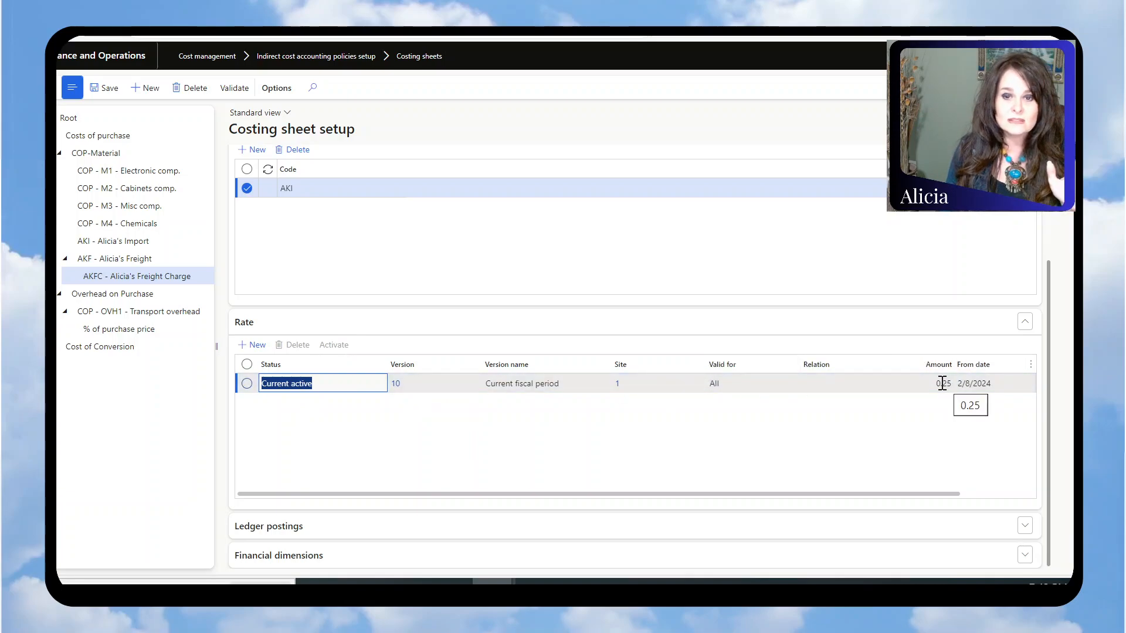
# Show the AKFC node's ledger postings and look up the main account for estimated indirect cost absorbed
pyautogui.click(289, 530)
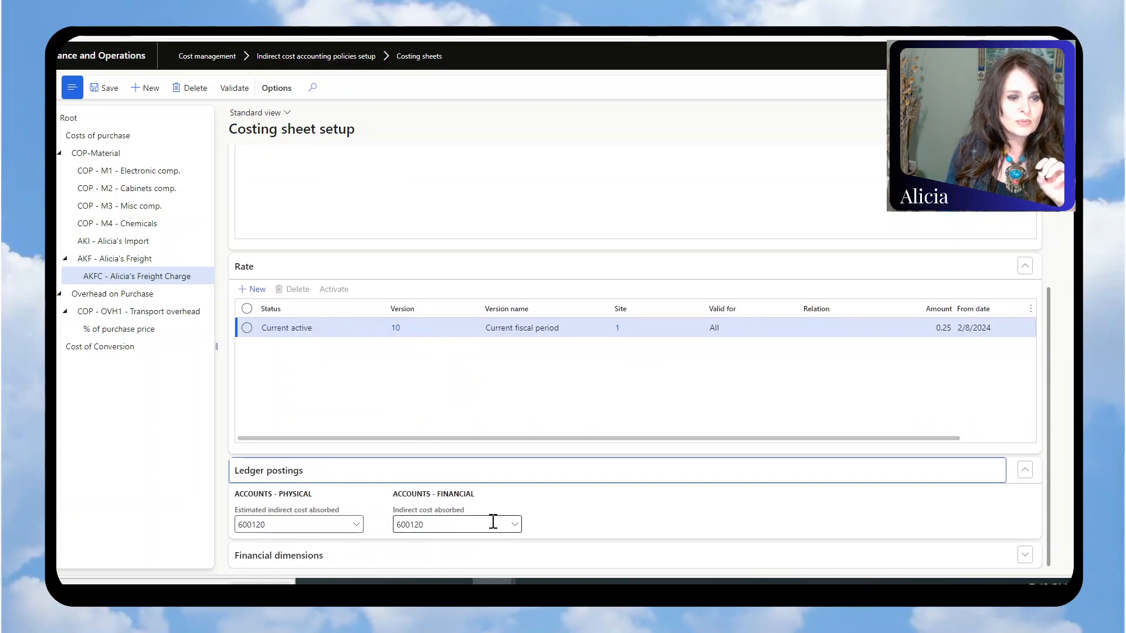
pyautogui.click(356, 525)
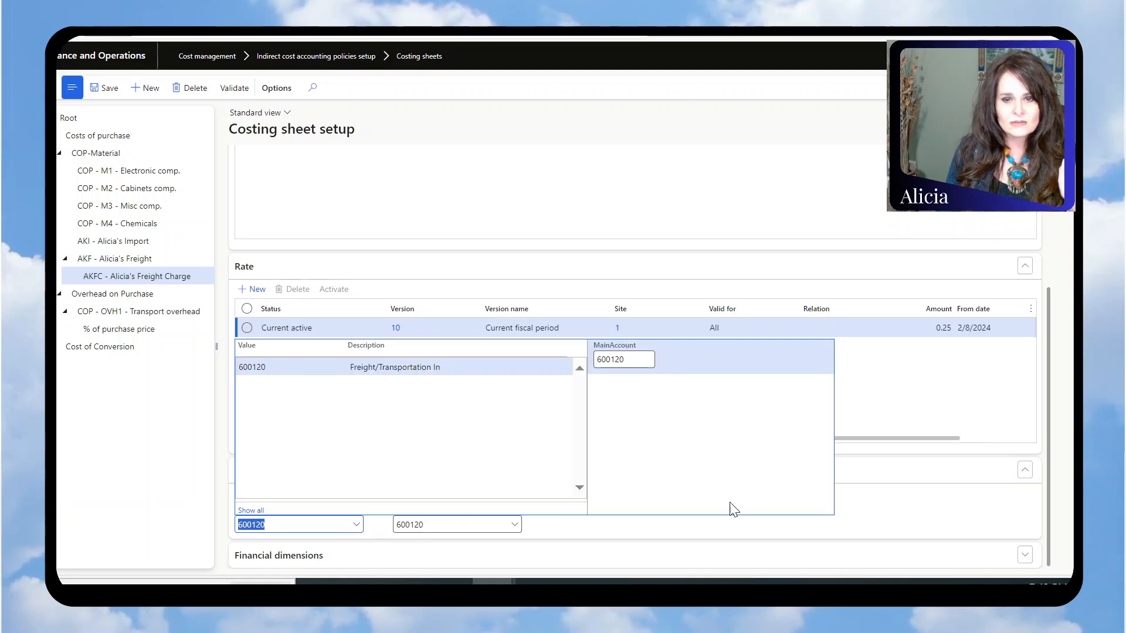
pyautogui.click(907, 509)
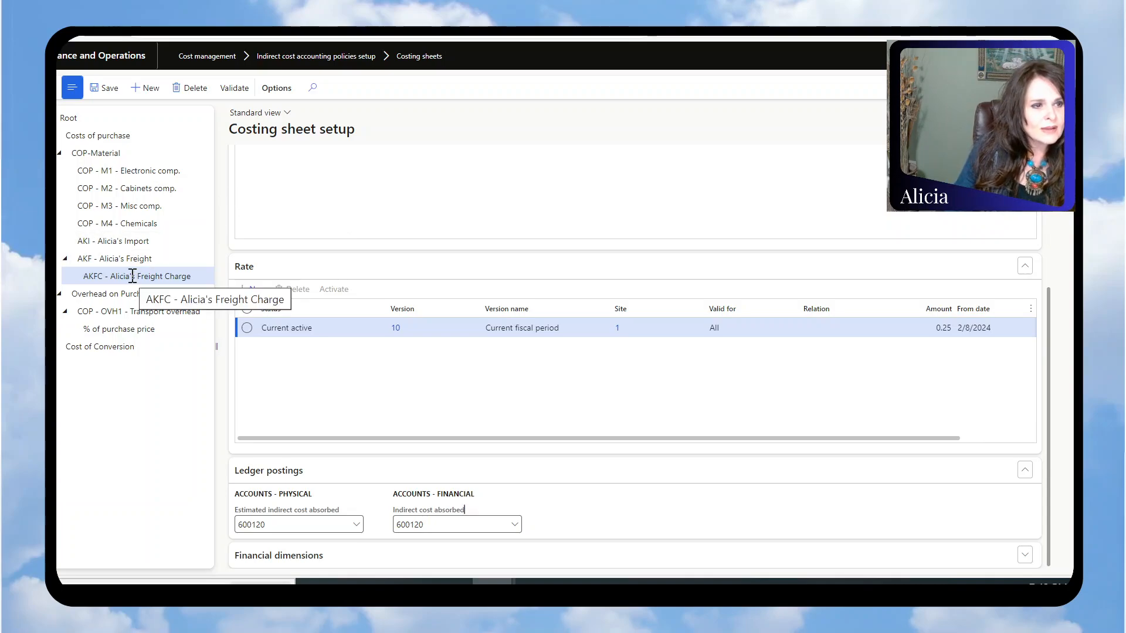
pyautogui.click(130, 276)
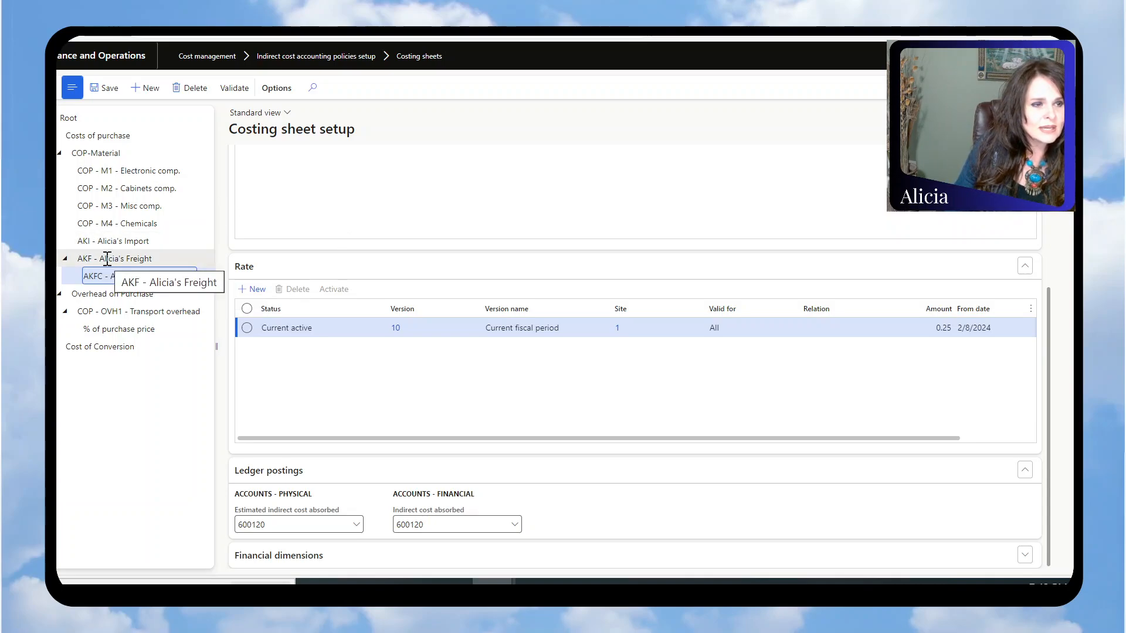
# Create a new Surcharge node with code AKS under the AKF freight node in the costing sheet
pyautogui.click(107, 259)
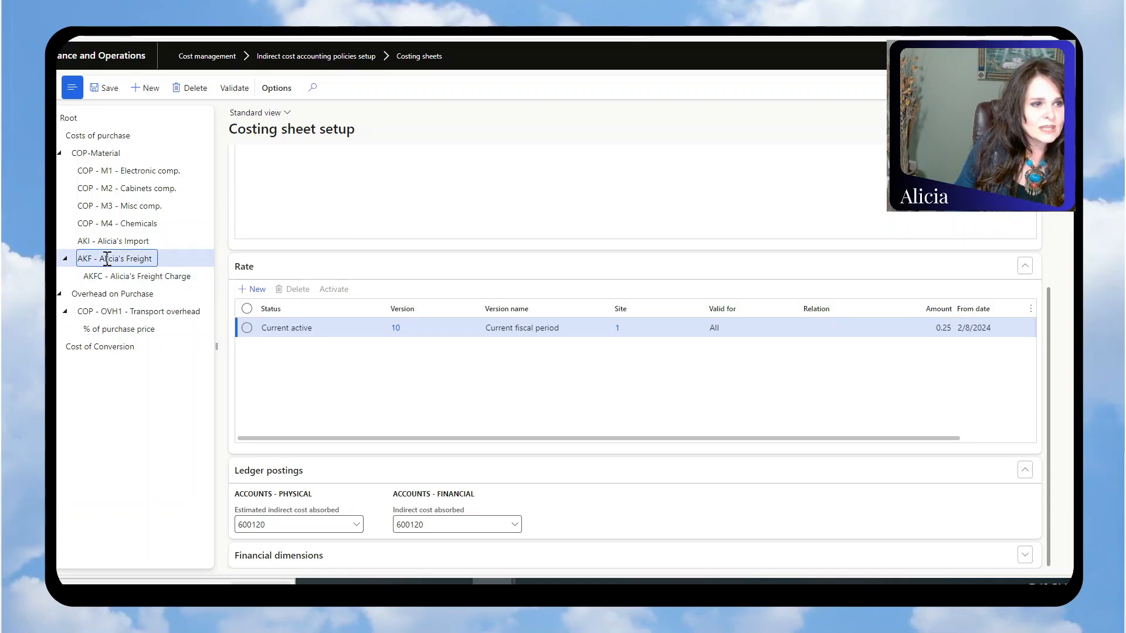
pyautogui.click(147, 89)
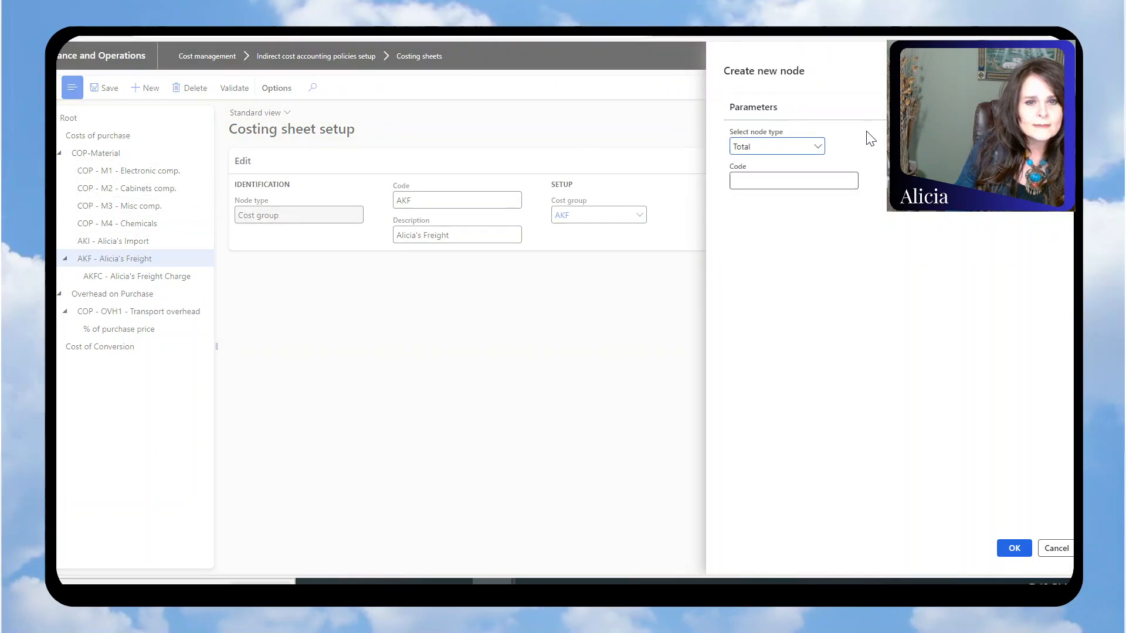
pyautogui.click(816, 147)
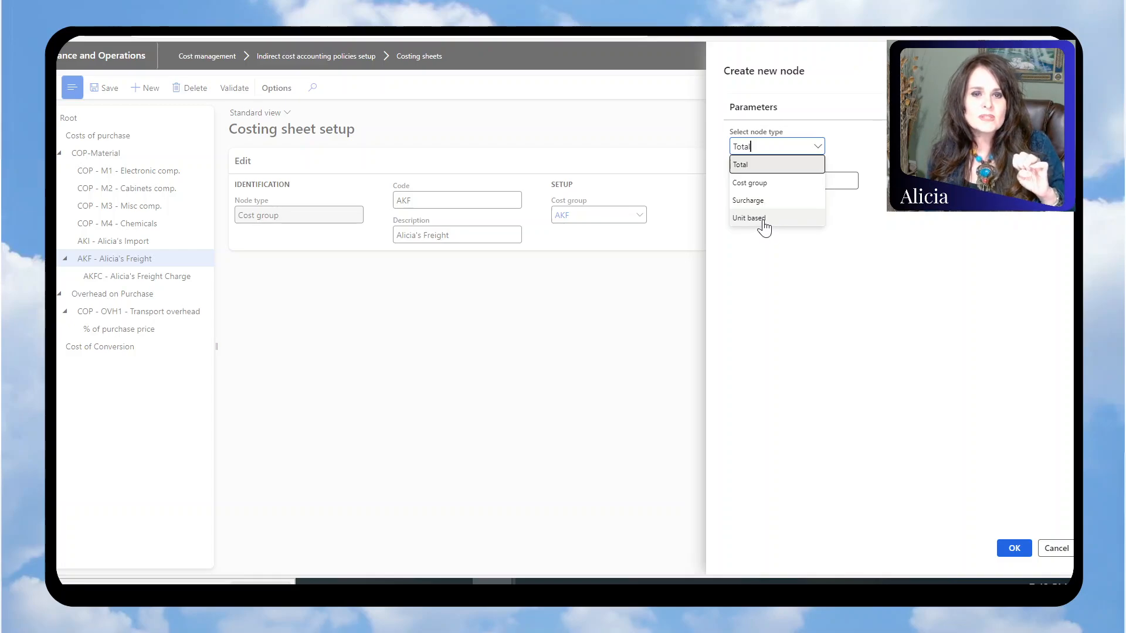
pyautogui.click(757, 200)
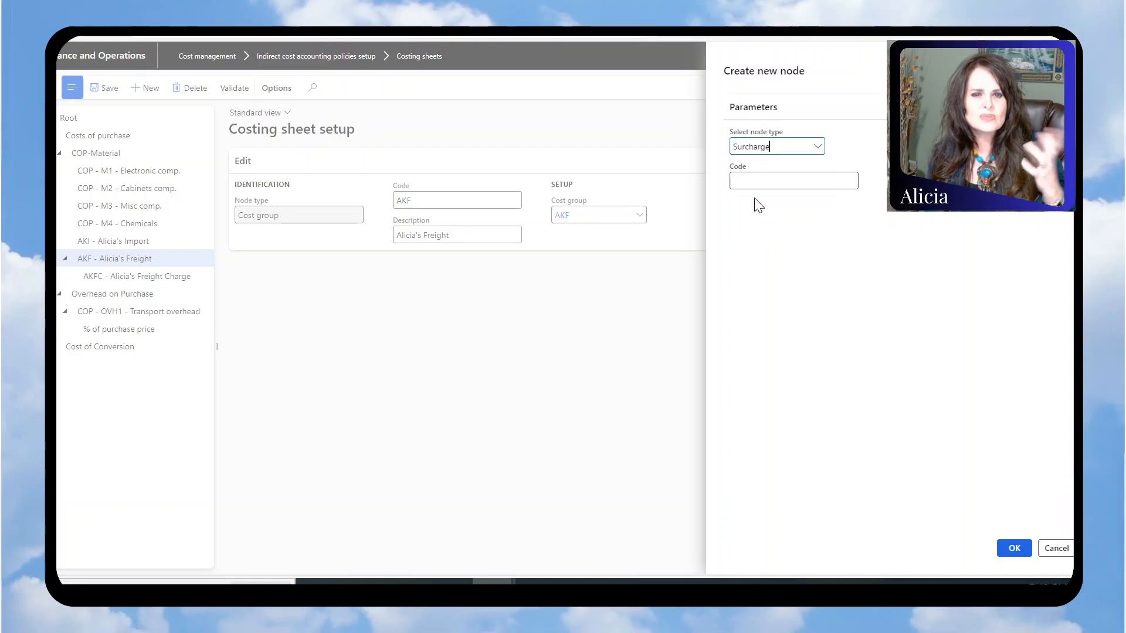
pyautogui.click(764, 181)
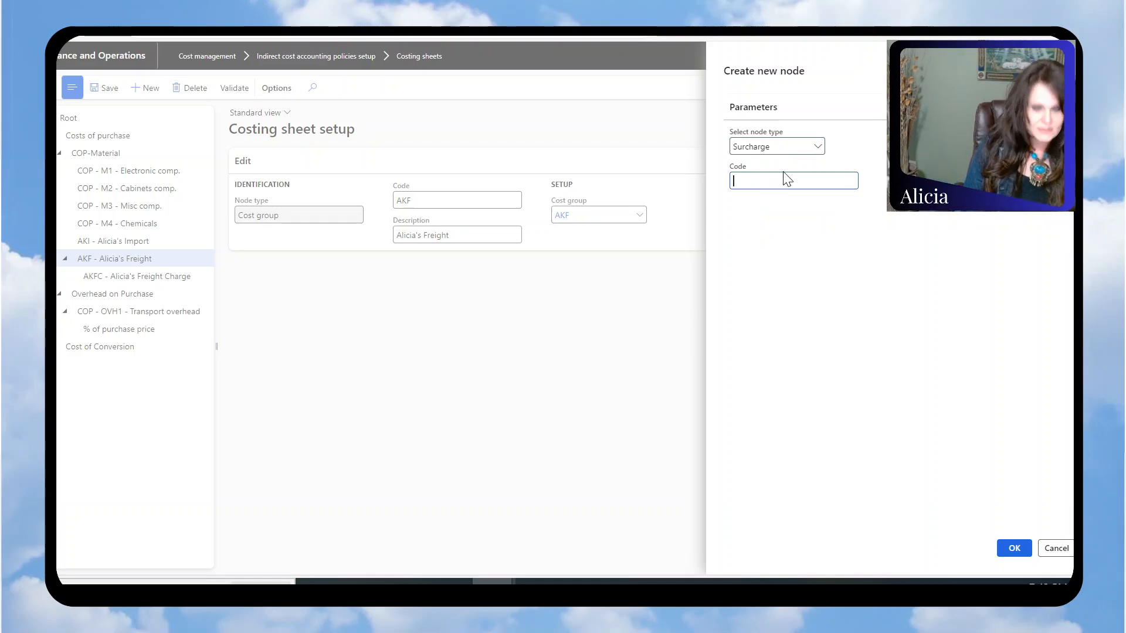
pyautogui.write('AKS')
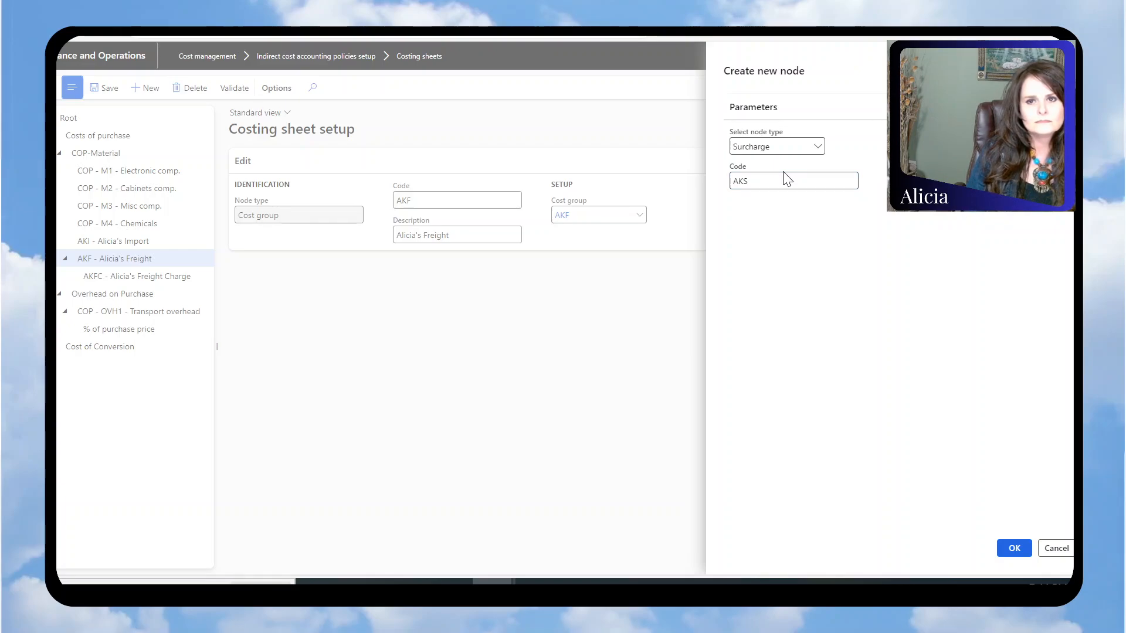
pyautogui.click(1013, 547)
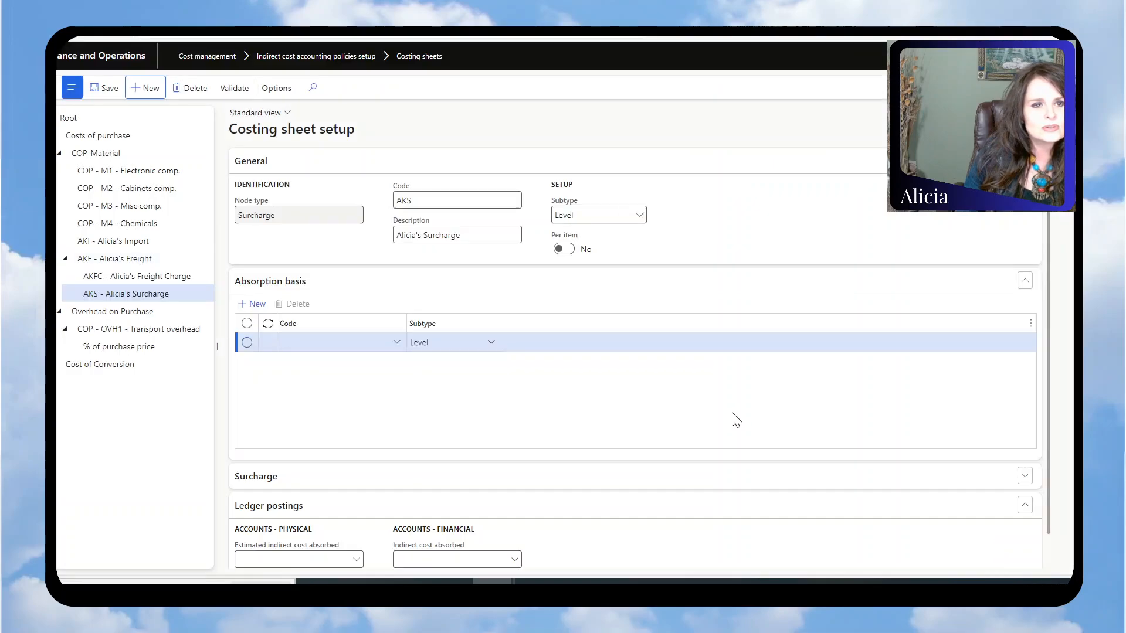
# Set the AKS node's subtype to Level, enable Per item, and choose AKI as its absorption basis code
pyautogui.click(640, 217)
pyautogui.click(607, 234)
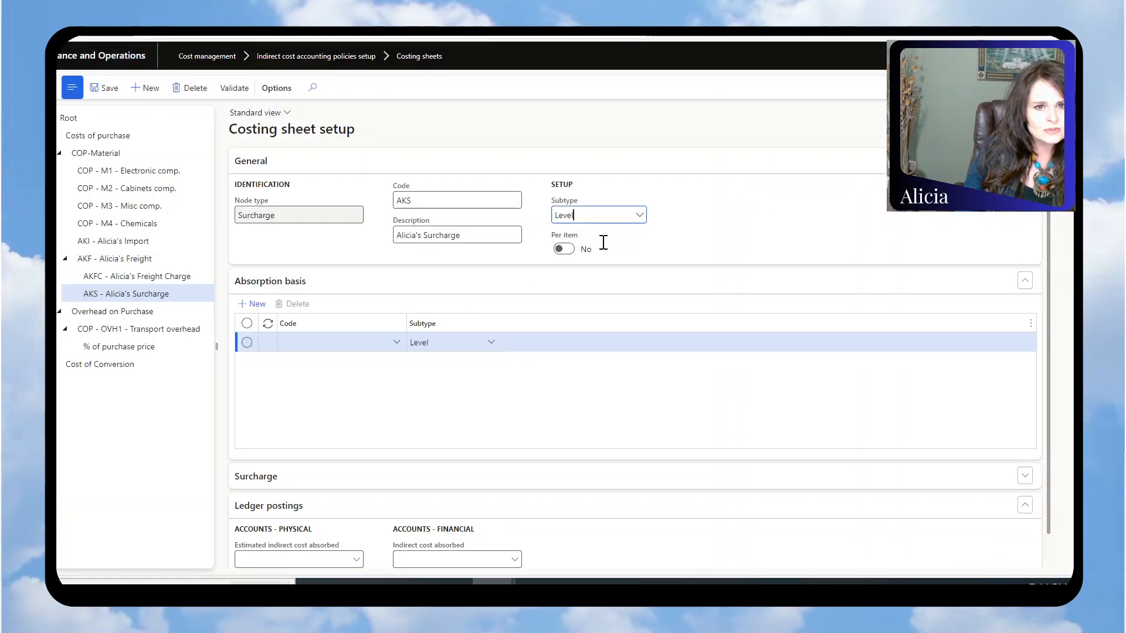
pyautogui.click(564, 250)
pyautogui.click(397, 342)
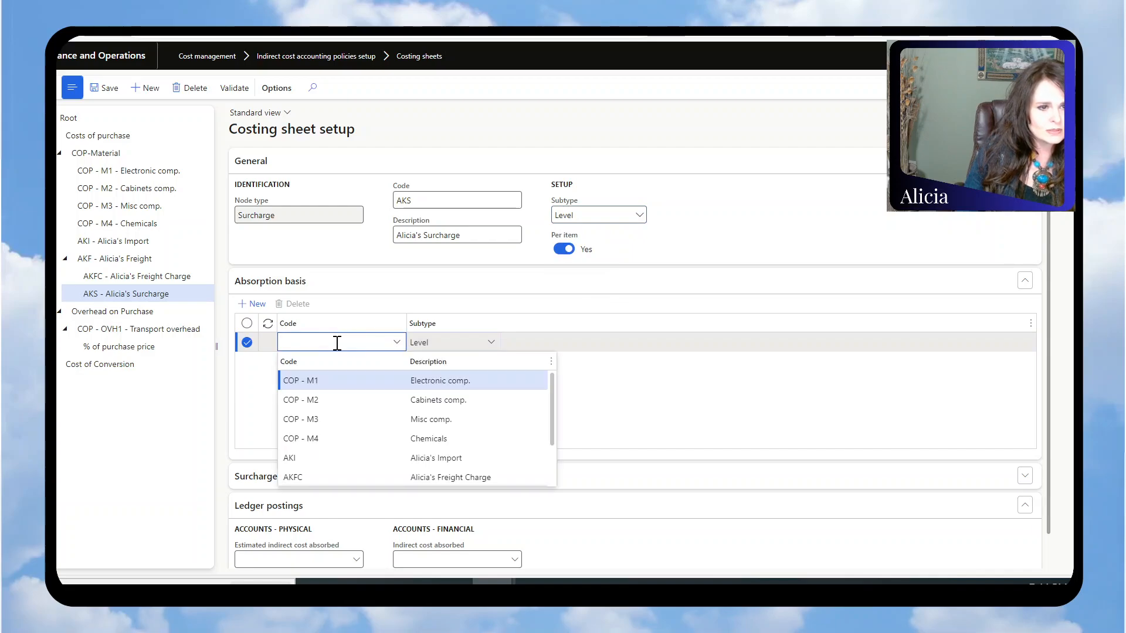
pyautogui.click(464, 460)
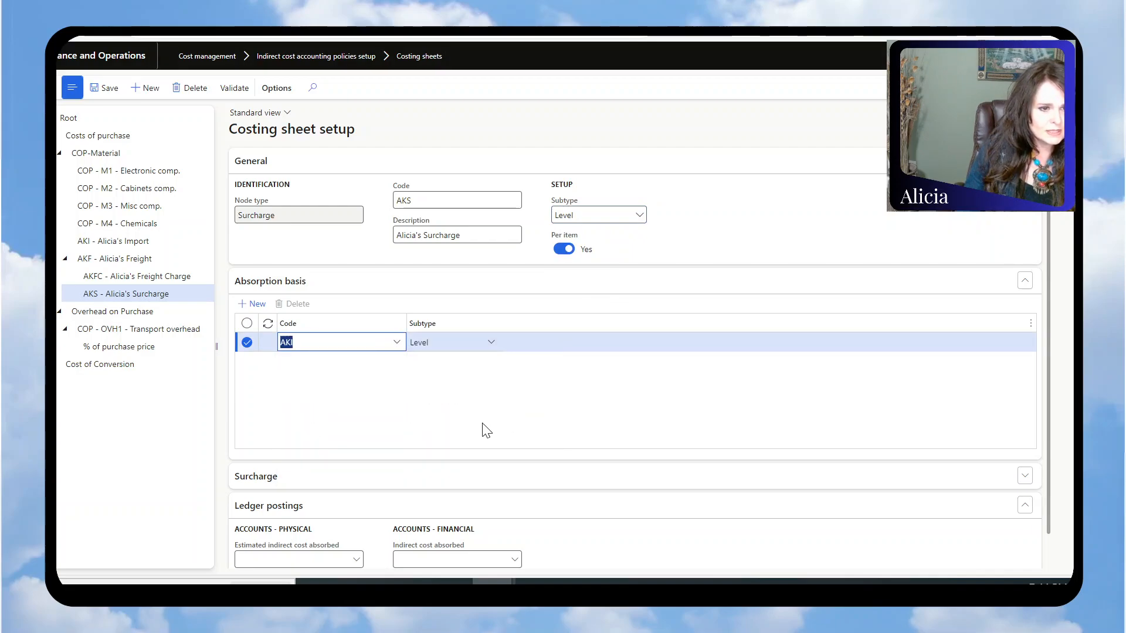
# Add a surcharge line to the AKS node with version 10, site 1 and a percent of 10.00
pyautogui.click(249, 489)
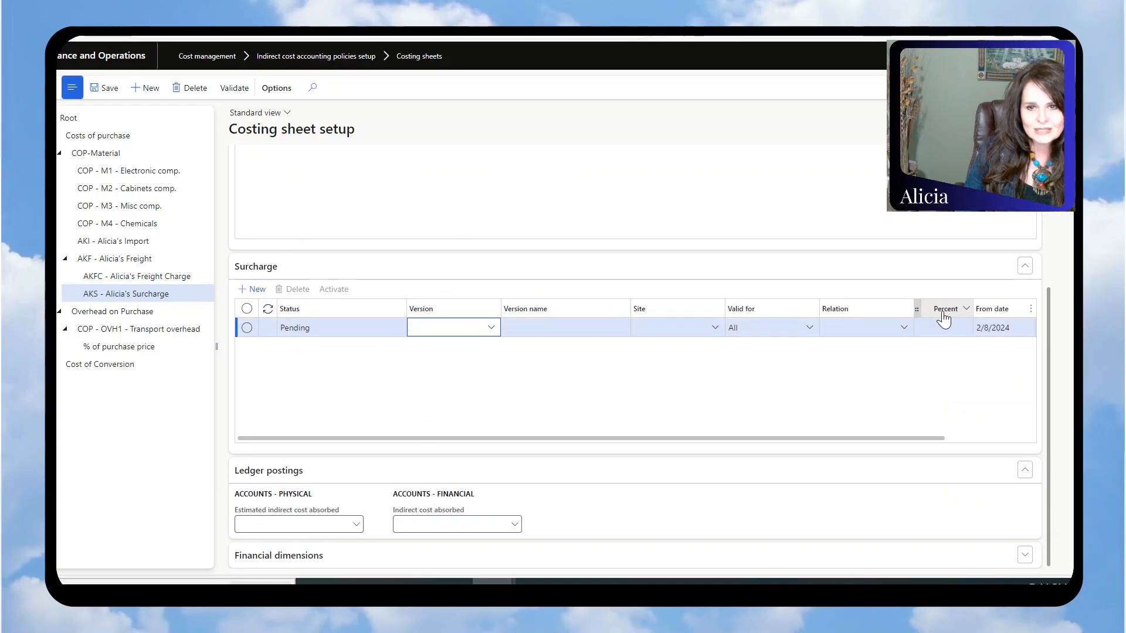
pyautogui.click(491, 328)
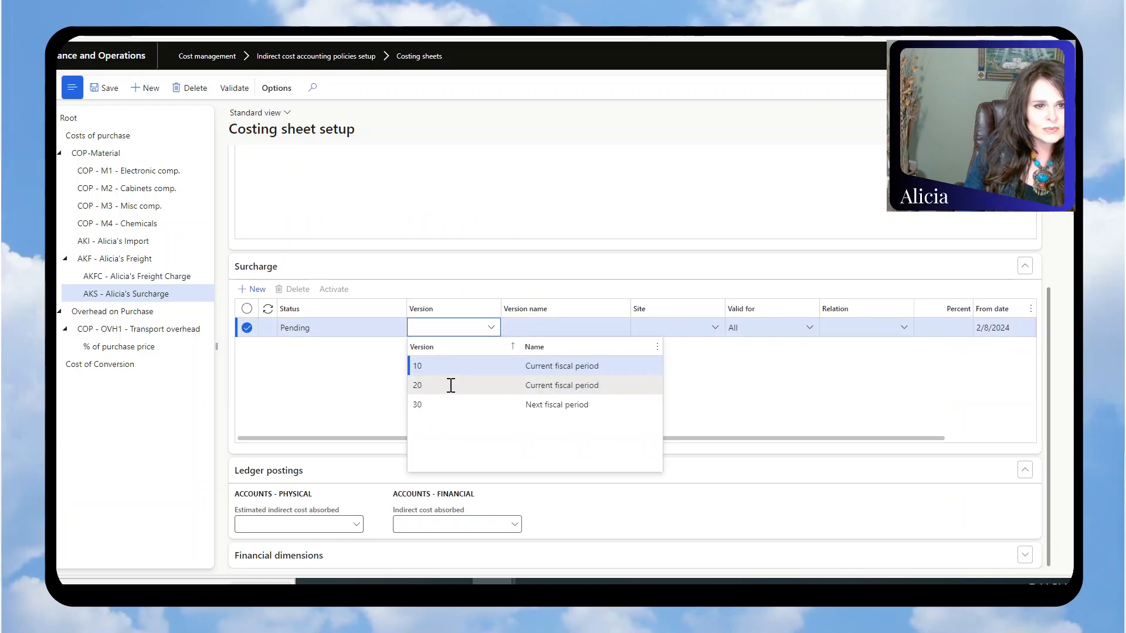
pyautogui.click(458, 367)
pyautogui.click(710, 330)
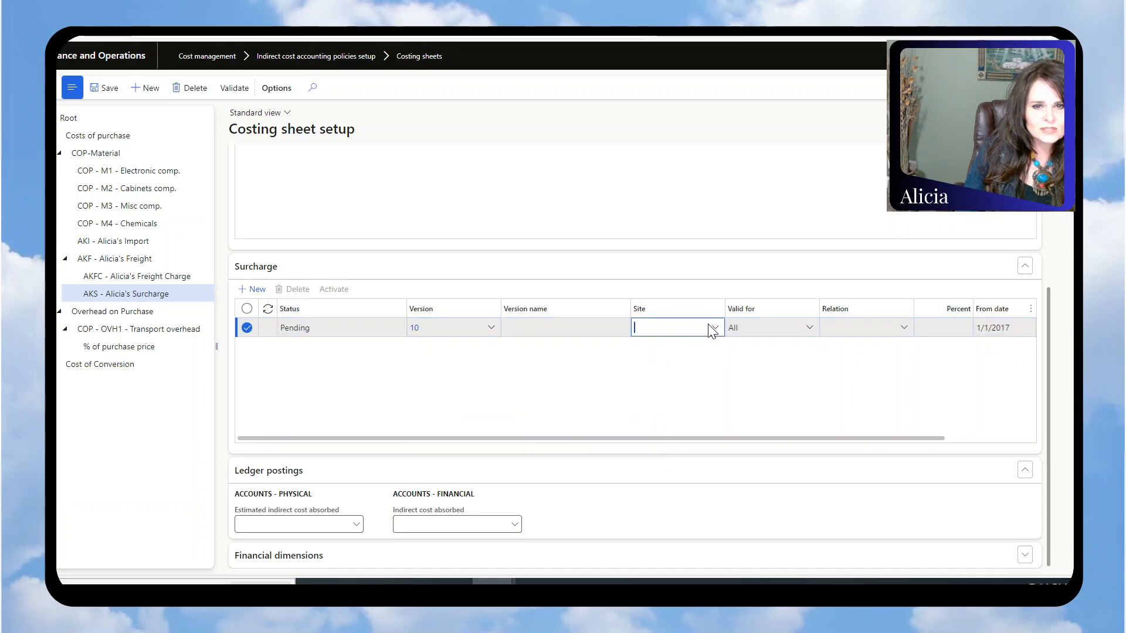
pyautogui.click(715, 328)
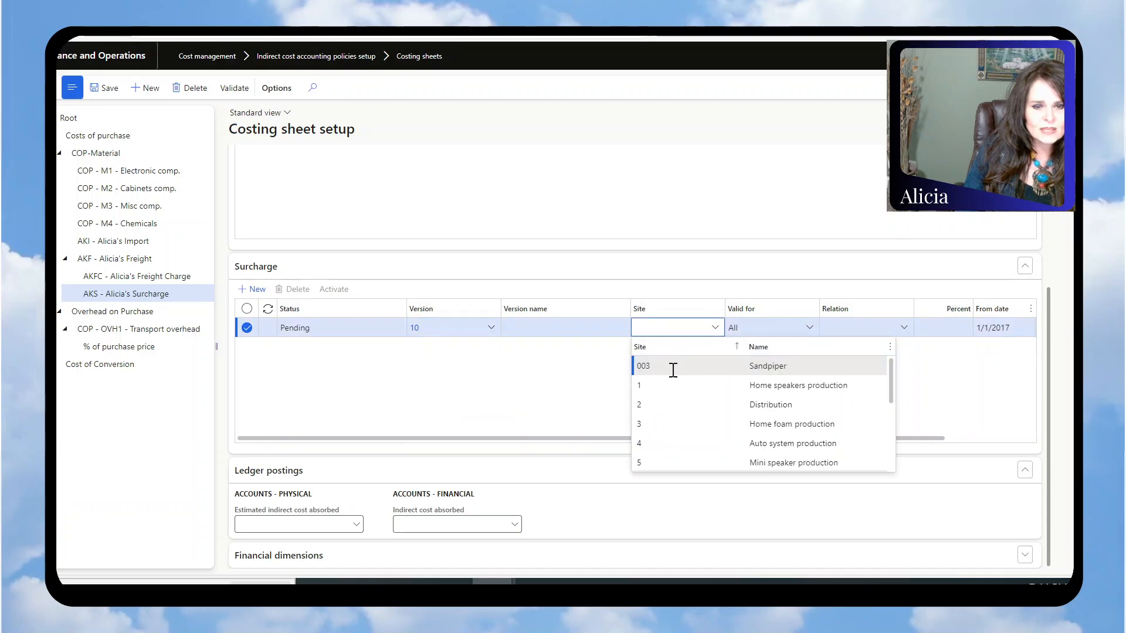
pyautogui.click(822, 354)
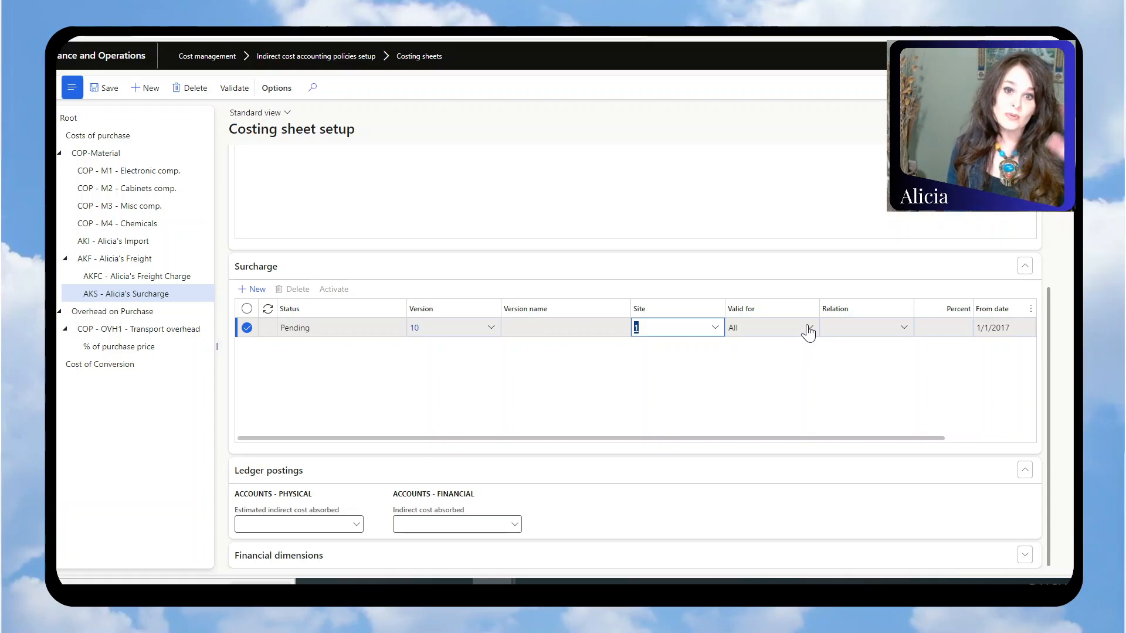
pyautogui.click(909, 329)
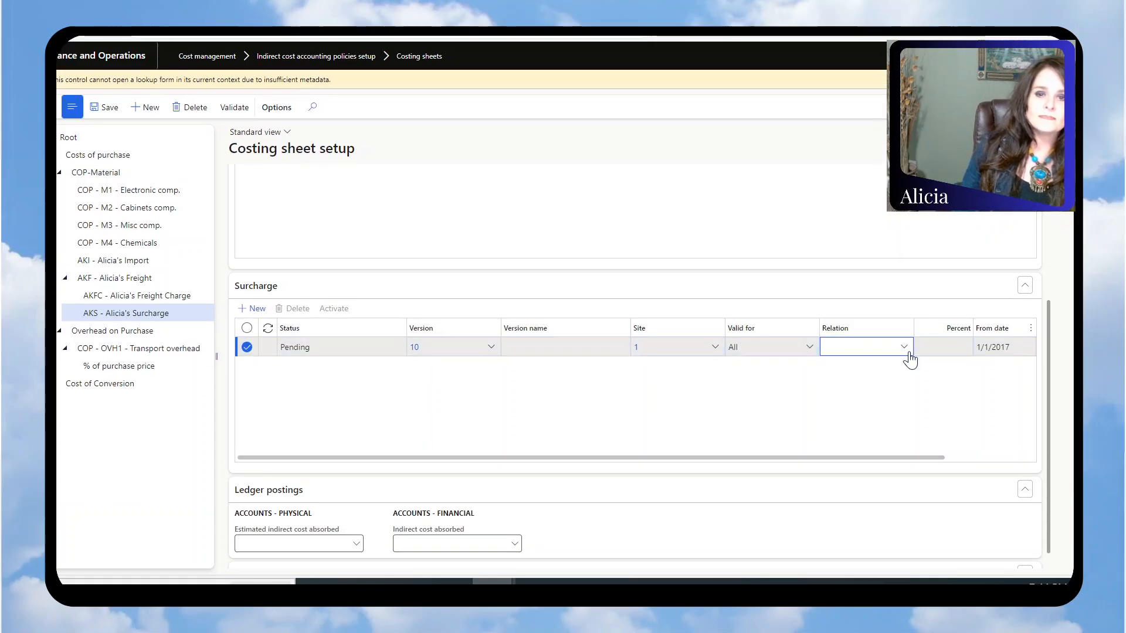
pyautogui.click(926, 346)
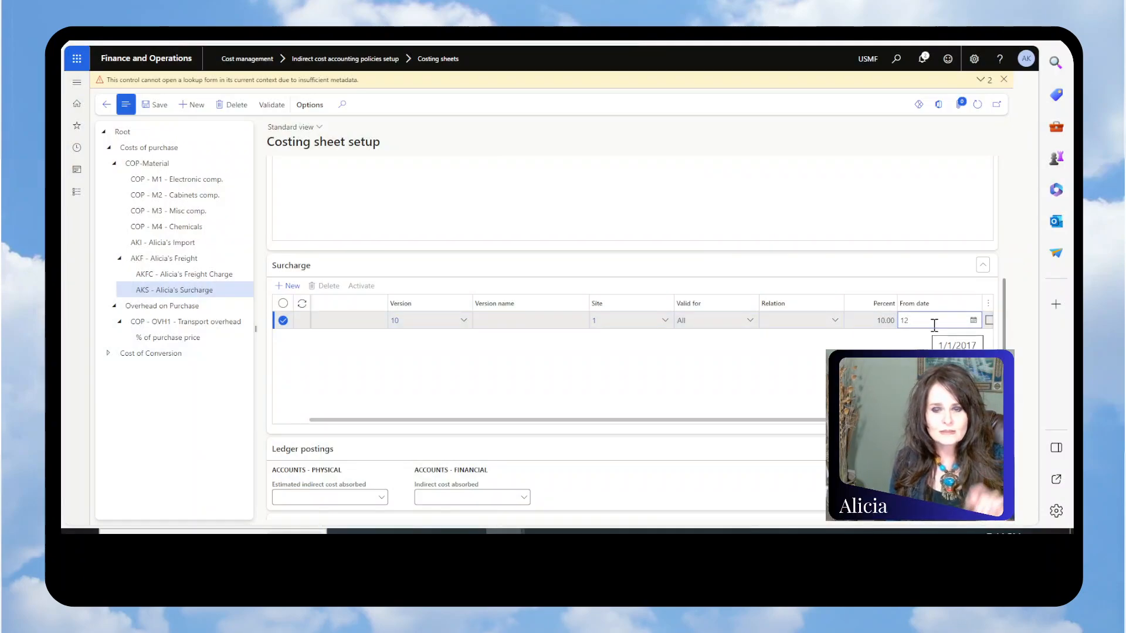
# Try to set the pending surcharge line's from date to today, 2/8/2024
pyautogui.press('BackSpace')
pyautogui.press('BackSpace')
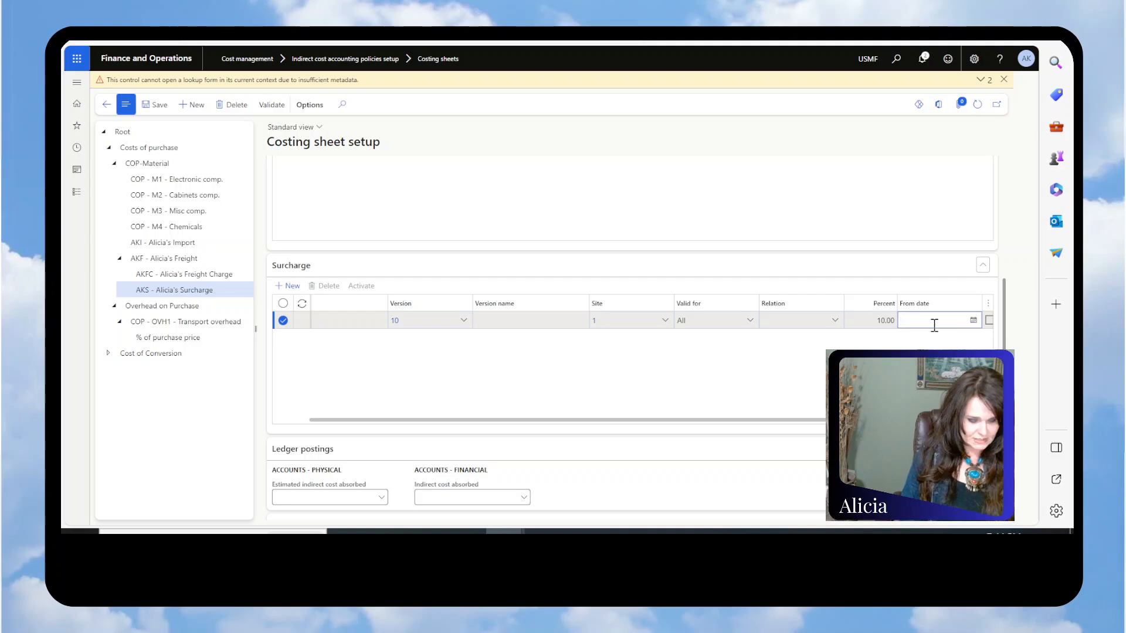
pyautogui.write('t')
pyautogui.press('Tab')
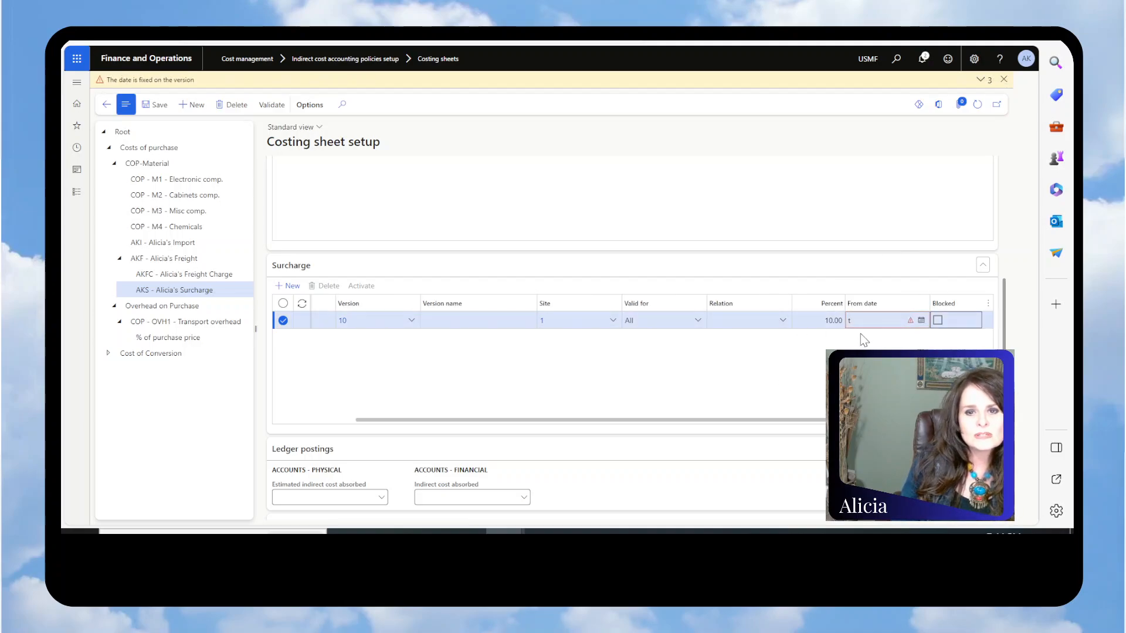
pyautogui.moveTo(885, 320); pyautogui.dragTo(771, 323)
pyautogui.press('BackSpace')
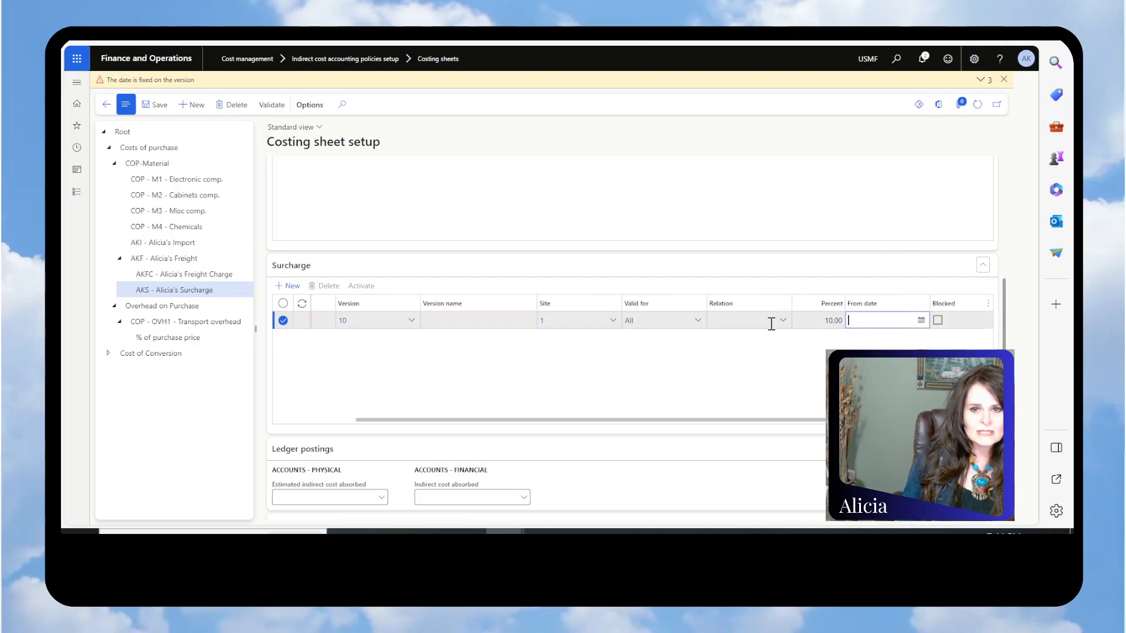
pyautogui.click(921, 320)
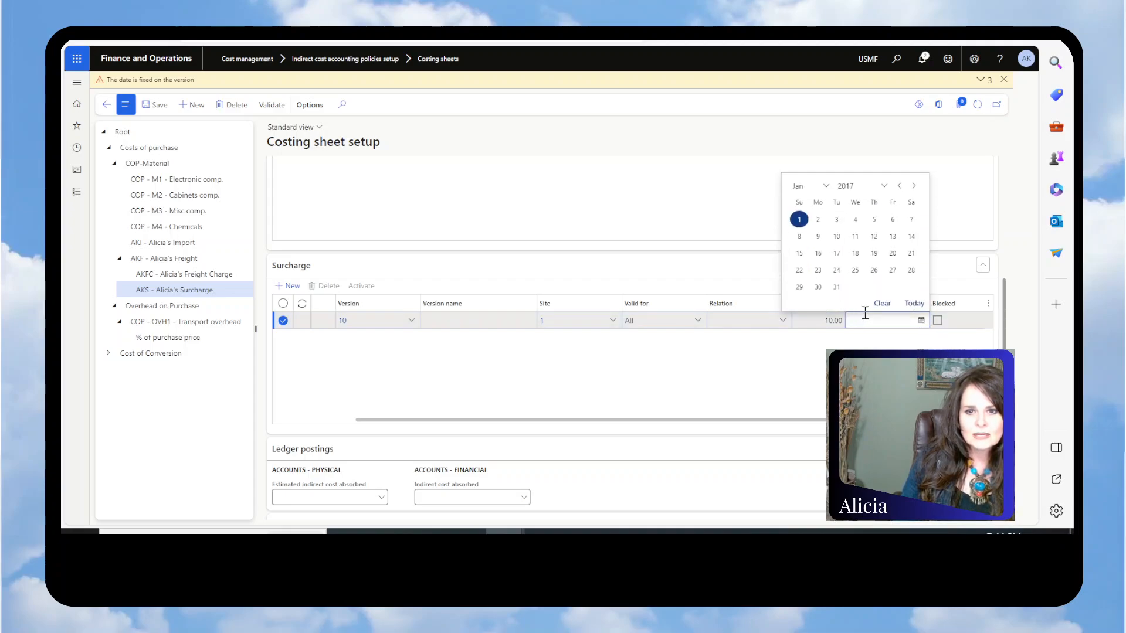
pyautogui.click(917, 305)
pyautogui.moveTo(603, 424); pyautogui.dragTo(556, 411)
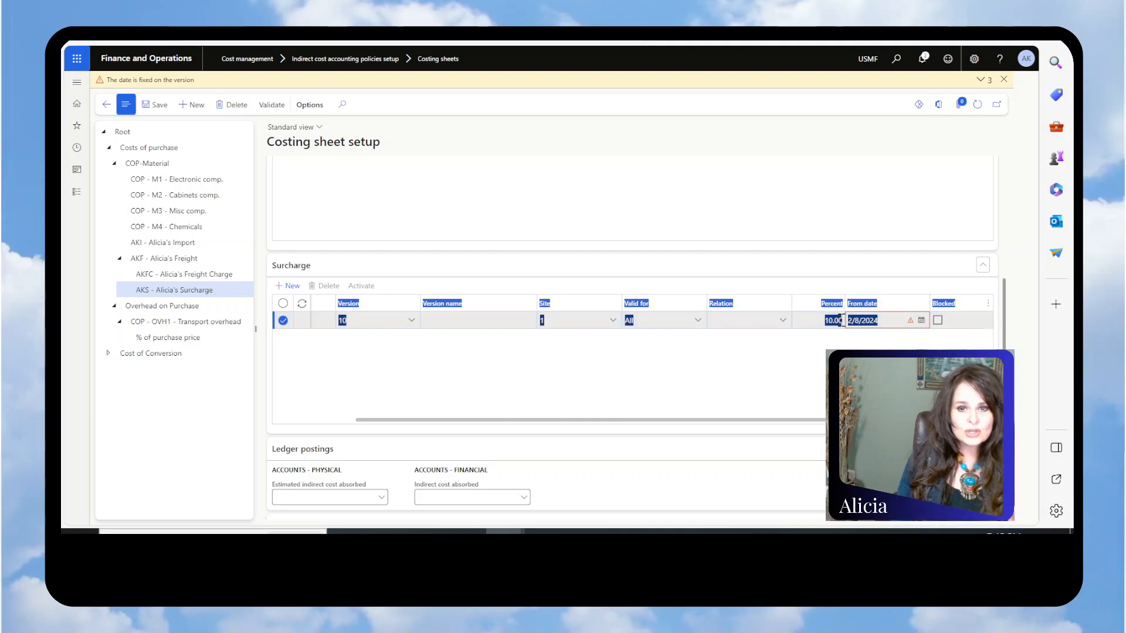
pyautogui.moveTo(733, 421); pyautogui.dragTo(493, 428)
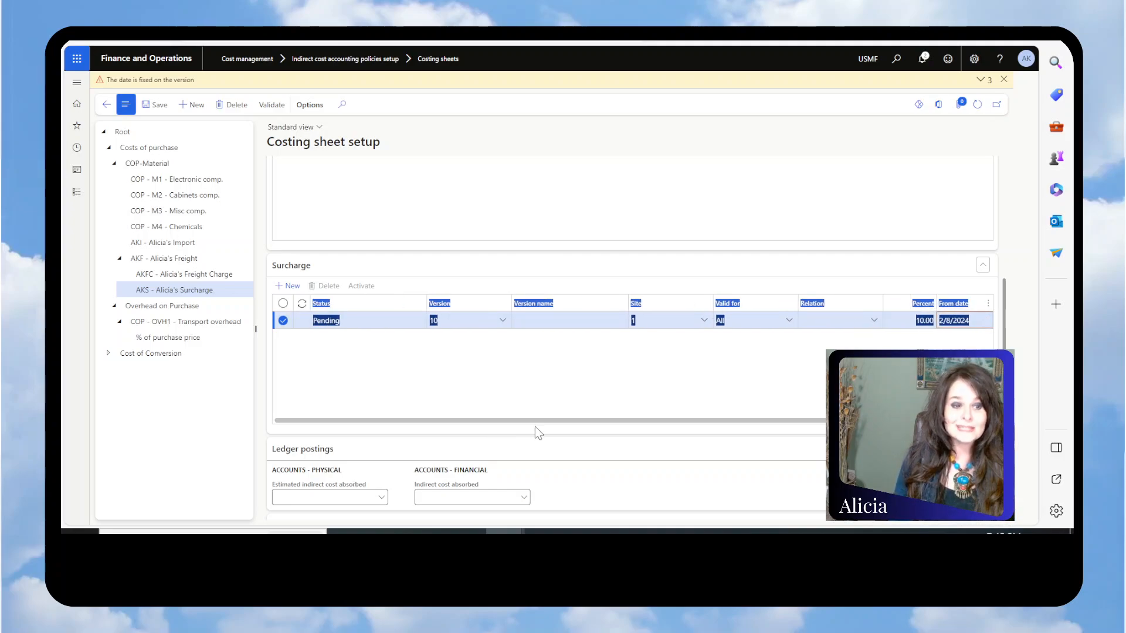
pyautogui.click(540, 375)
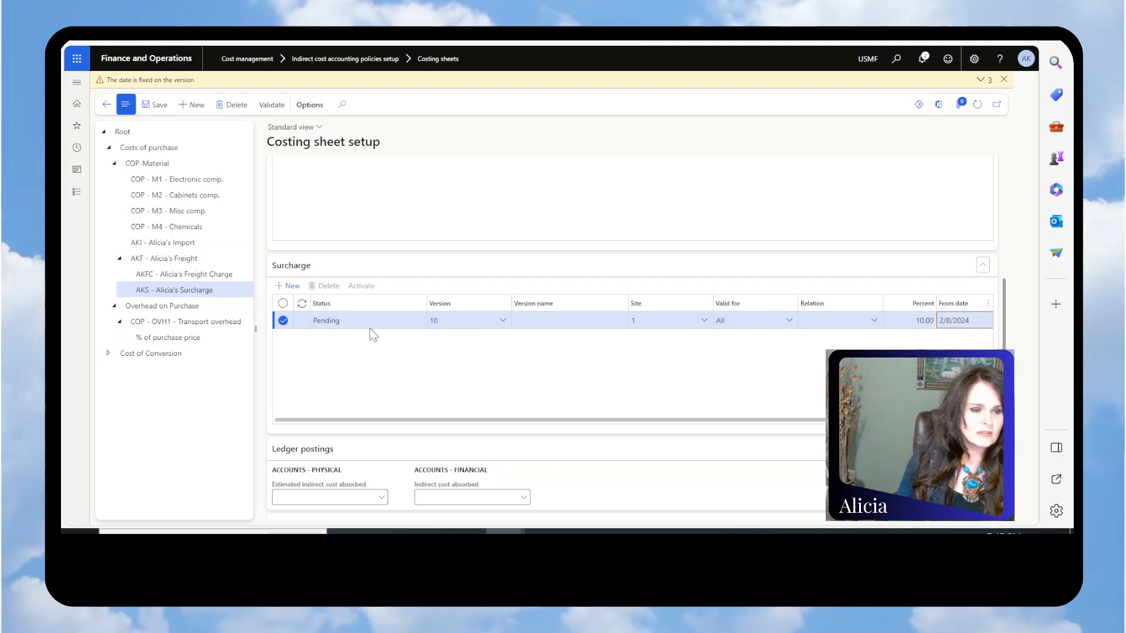
# Dismiss the message bar and try to look up the AKS node's main account for estimated indirect cost absorbed
pyautogui.scroll(-1, 358, 470)
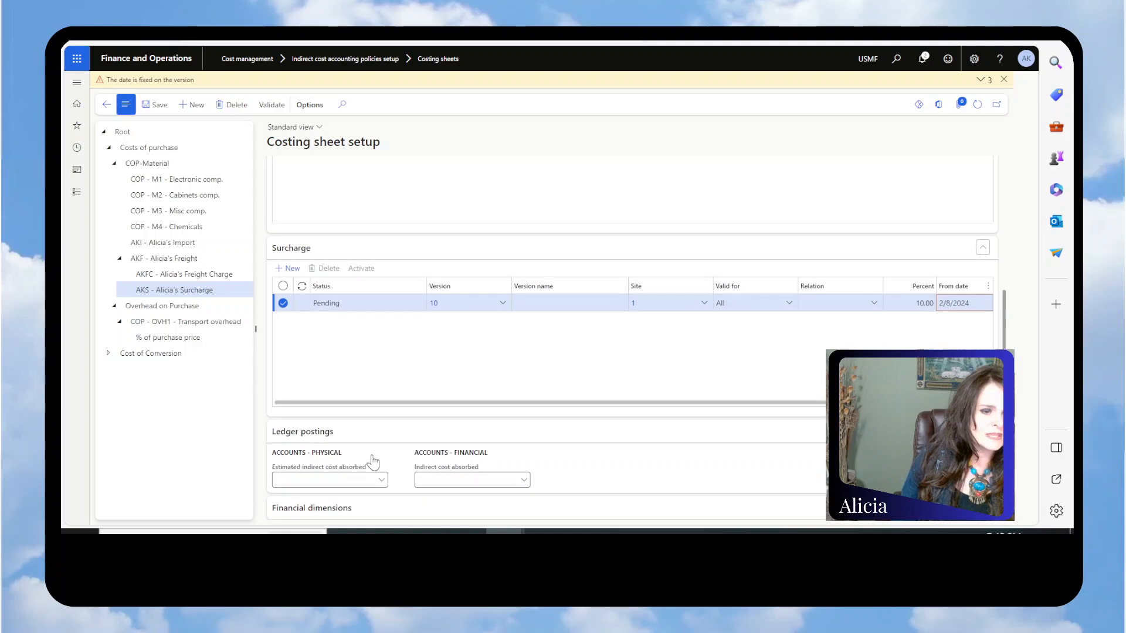
pyautogui.click(381, 480)
pyautogui.click(659, 295)
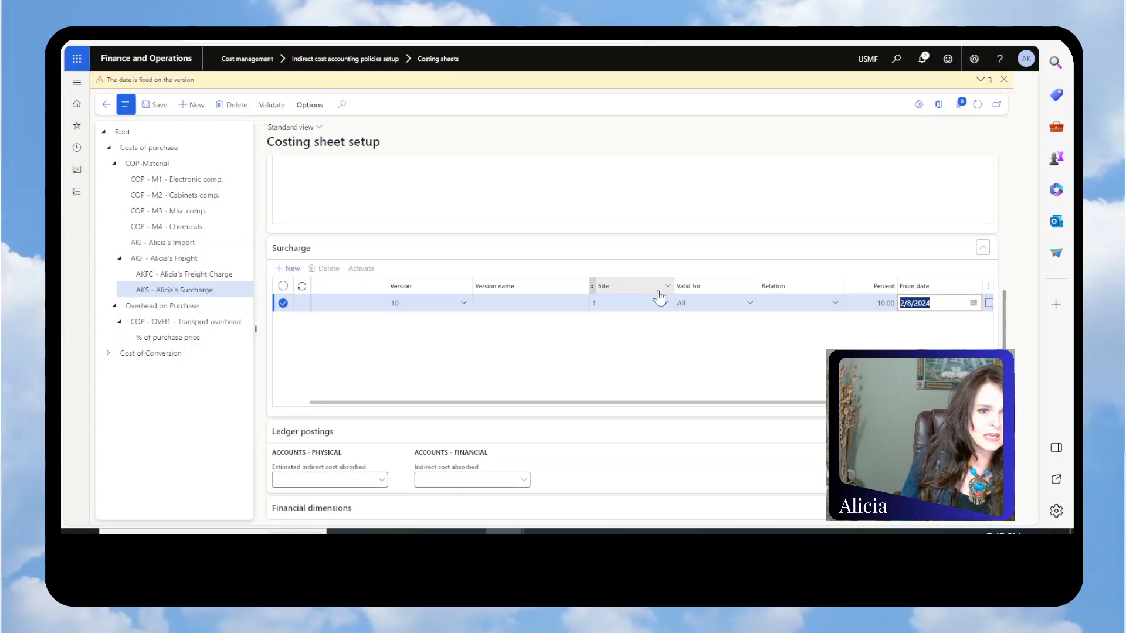
pyautogui.click(1002, 79)
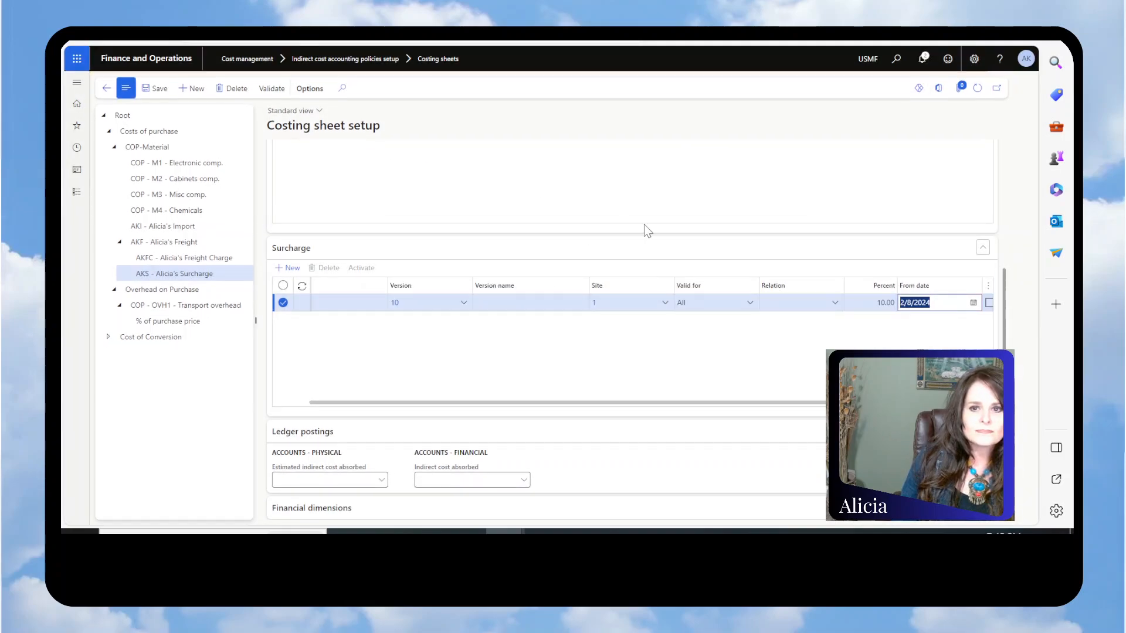
pyautogui.moveTo(744, 403); pyautogui.dragTo(838, 404)
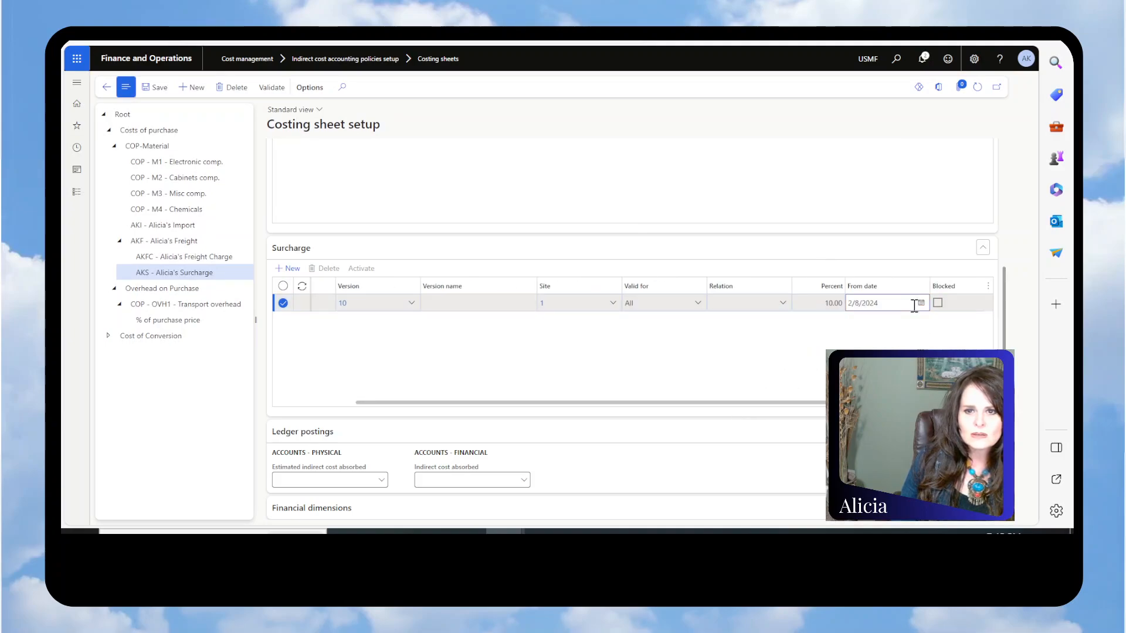
pyautogui.click(339, 478)
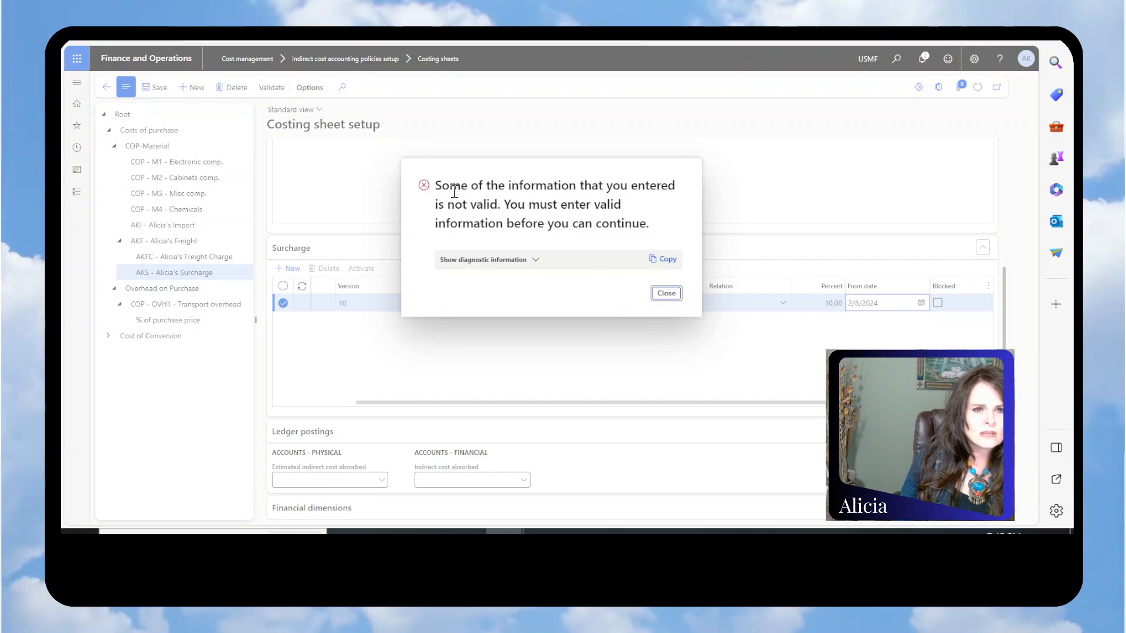
pyautogui.click(666, 293)
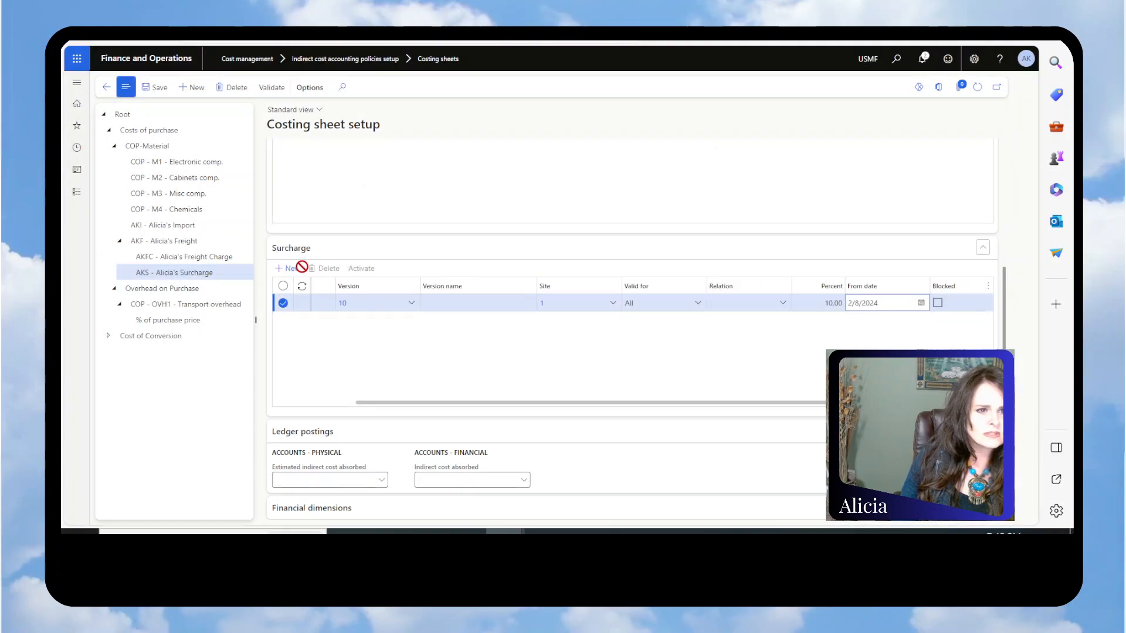
pyautogui.moveTo(382, 404); pyautogui.dragTo(301, 403)
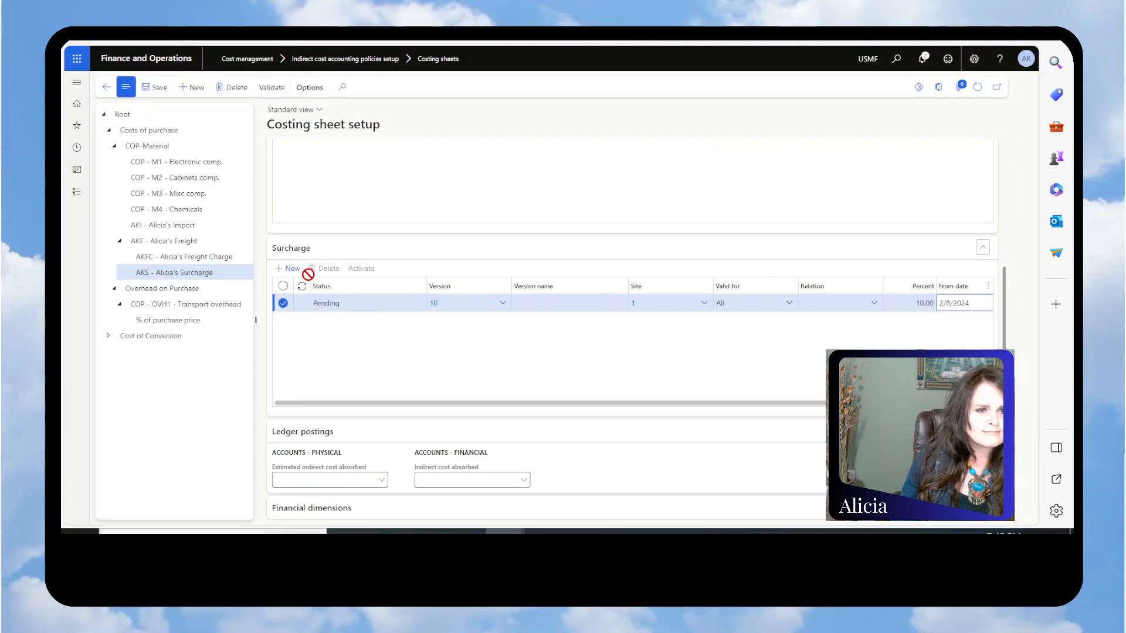
# Try to save the costing sheet and show the message details for its errors
pyautogui.click(159, 88)
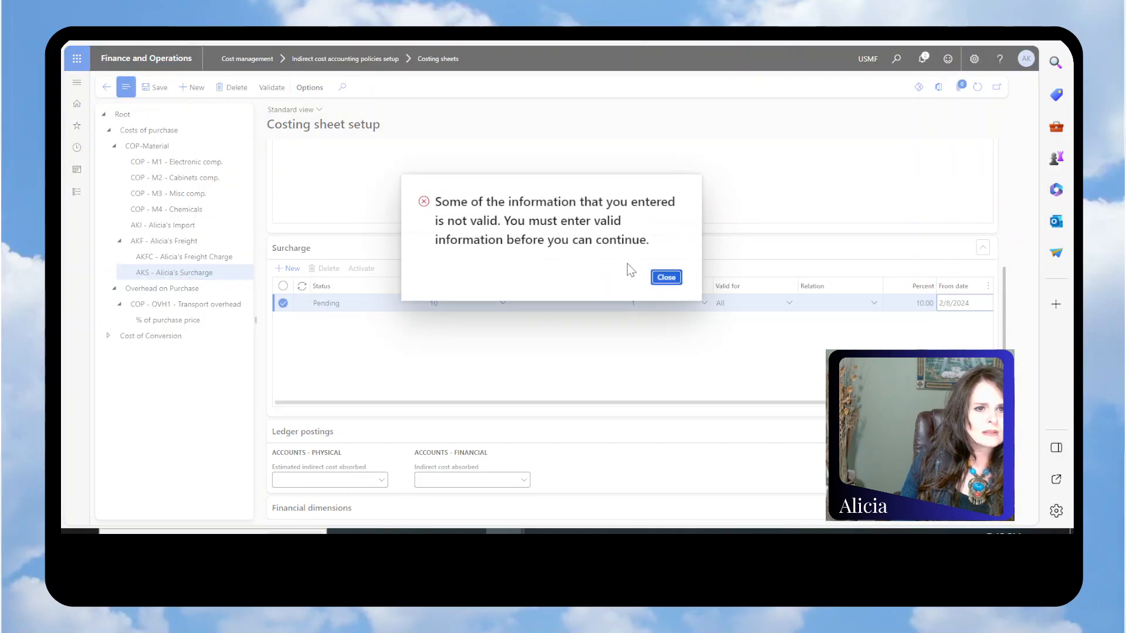
pyautogui.click(667, 278)
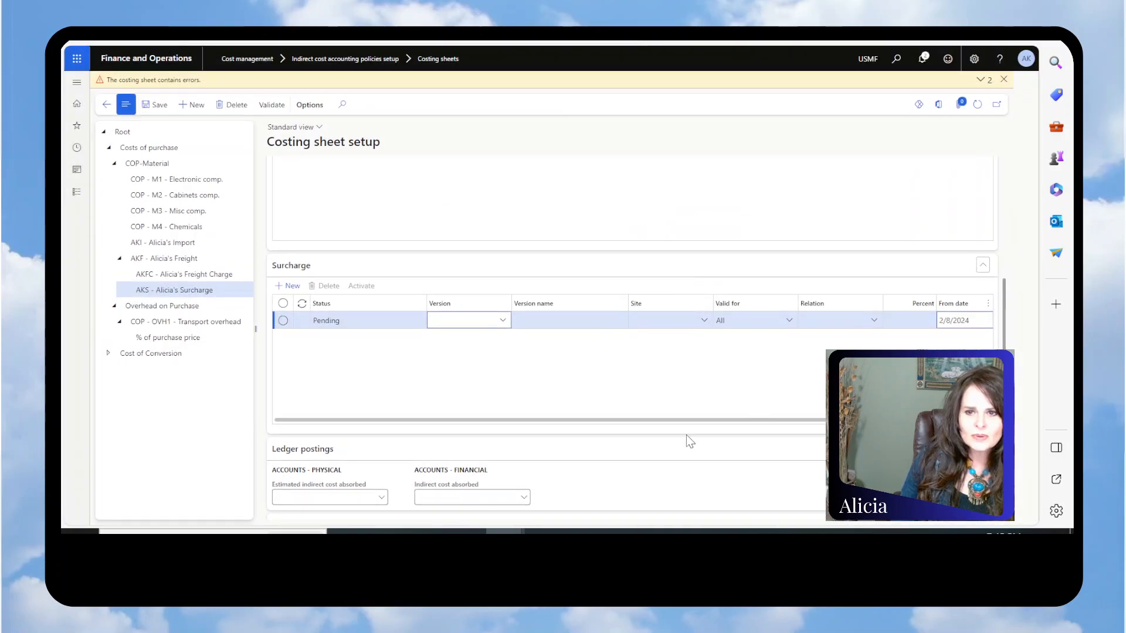
pyautogui.click(981, 80)
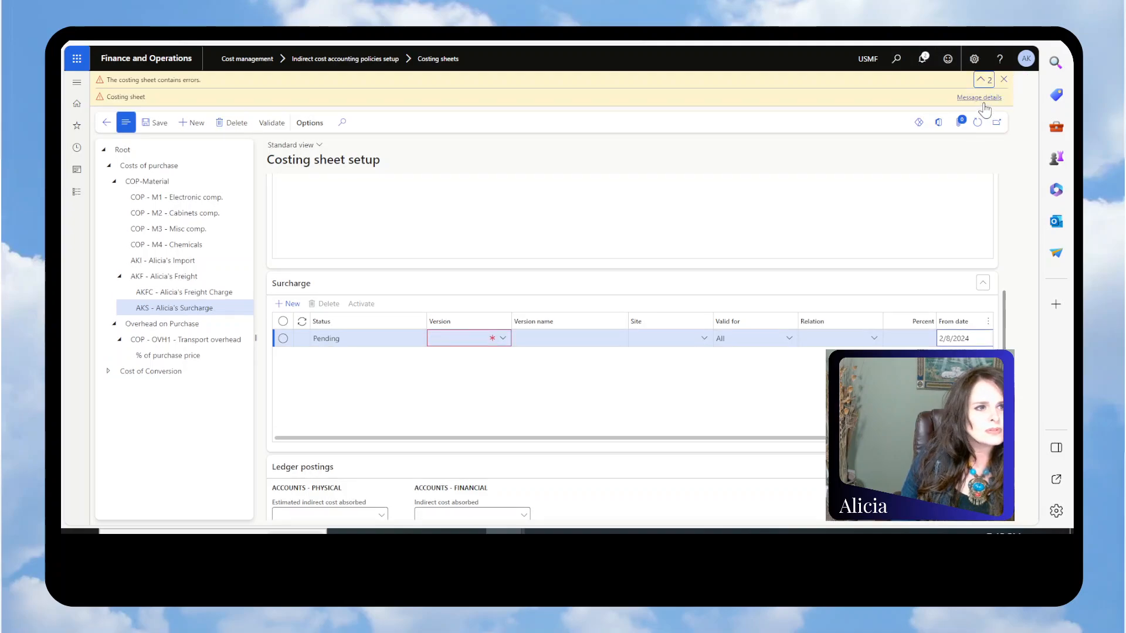
pyautogui.click(979, 97)
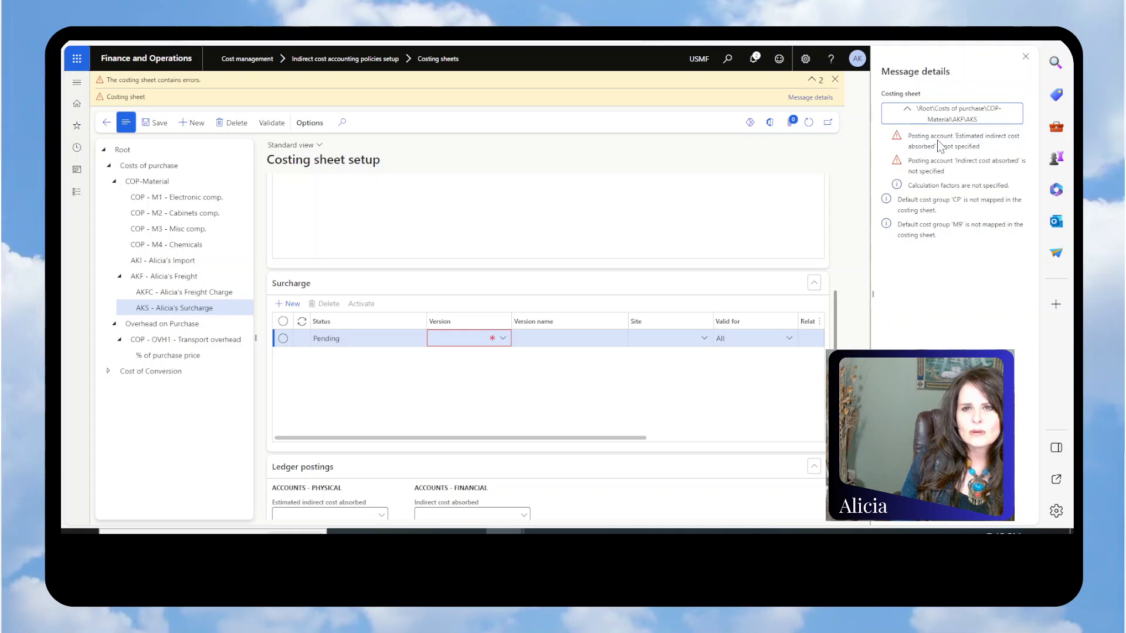
# Close the message details and fill in the pending surcharge line with version 10, site 1 and a percent of 10.00
pyautogui.scroll(-1, 645, 381)
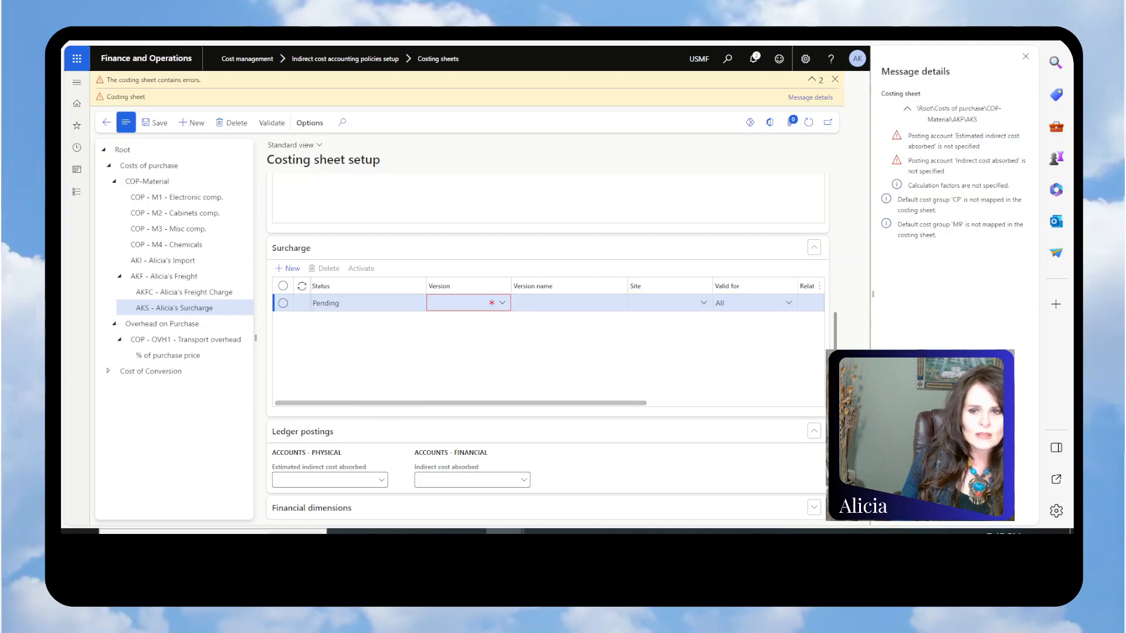
pyautogui.click(1027, 57)
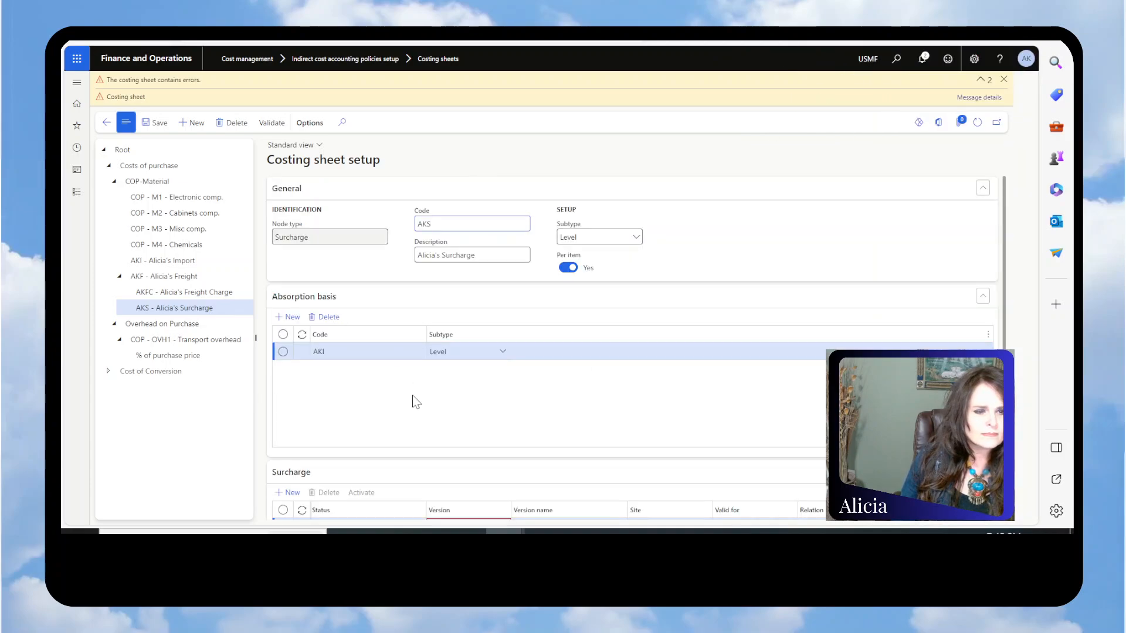
pyautogui.click(502, 302)
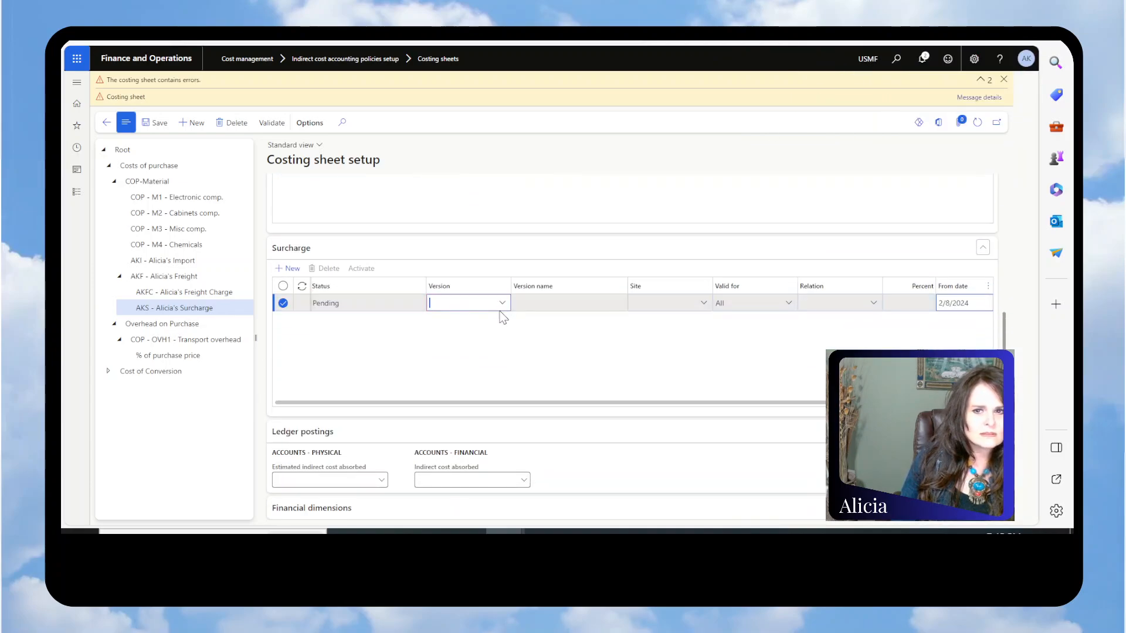
pyautogui.click(531, 338)
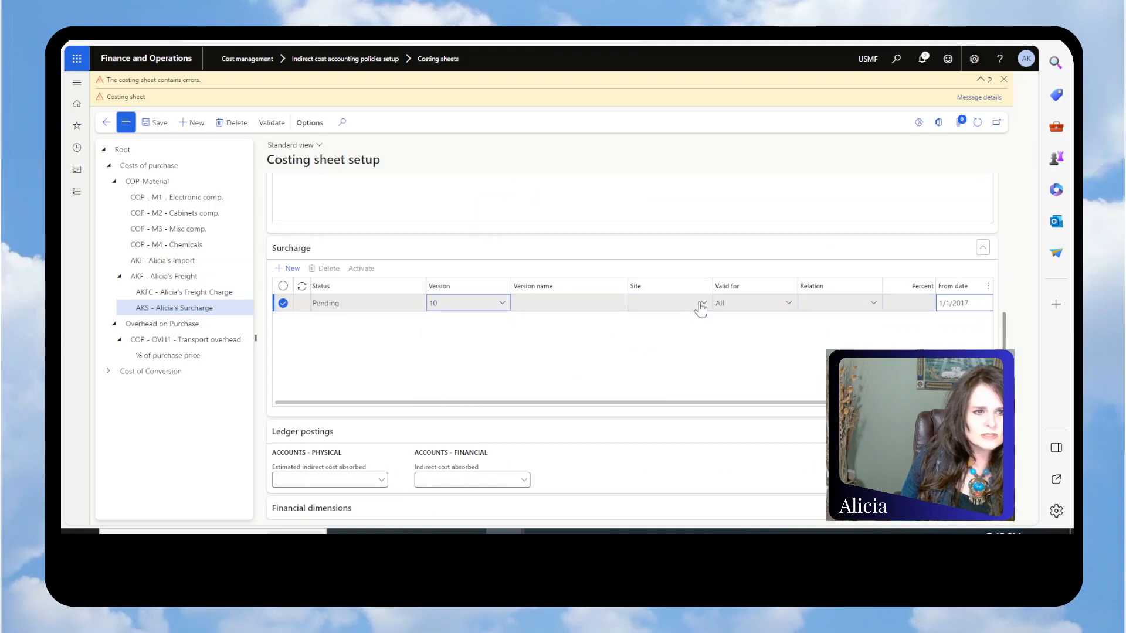
pyautogui.click(703, 303)
pyautogui.click(651, 356)
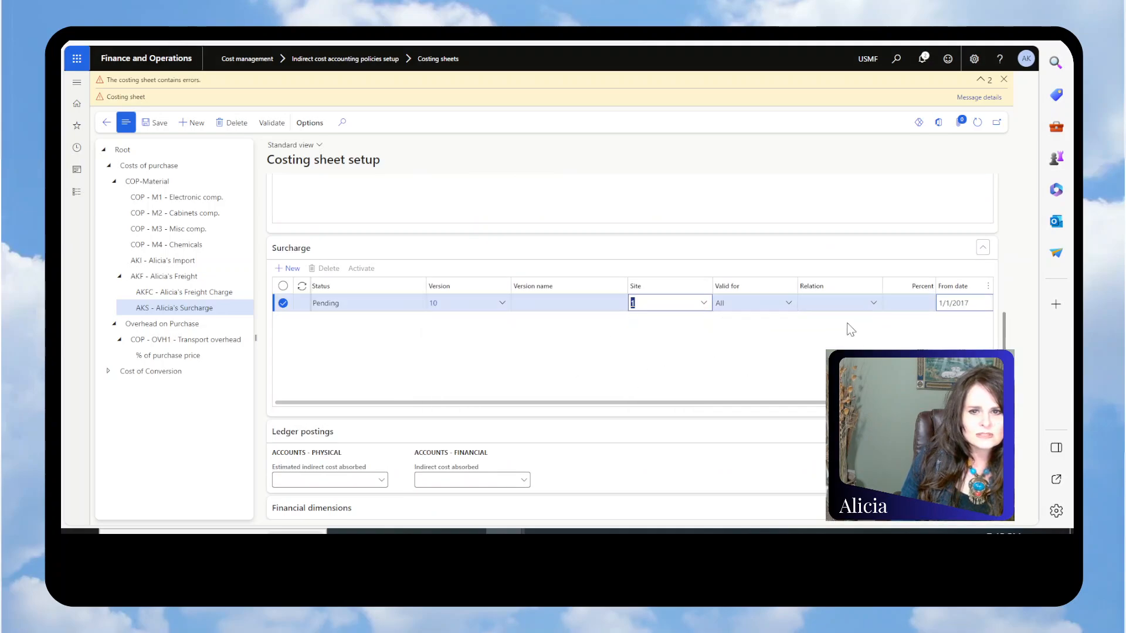
pyautogui.click(910, 303)
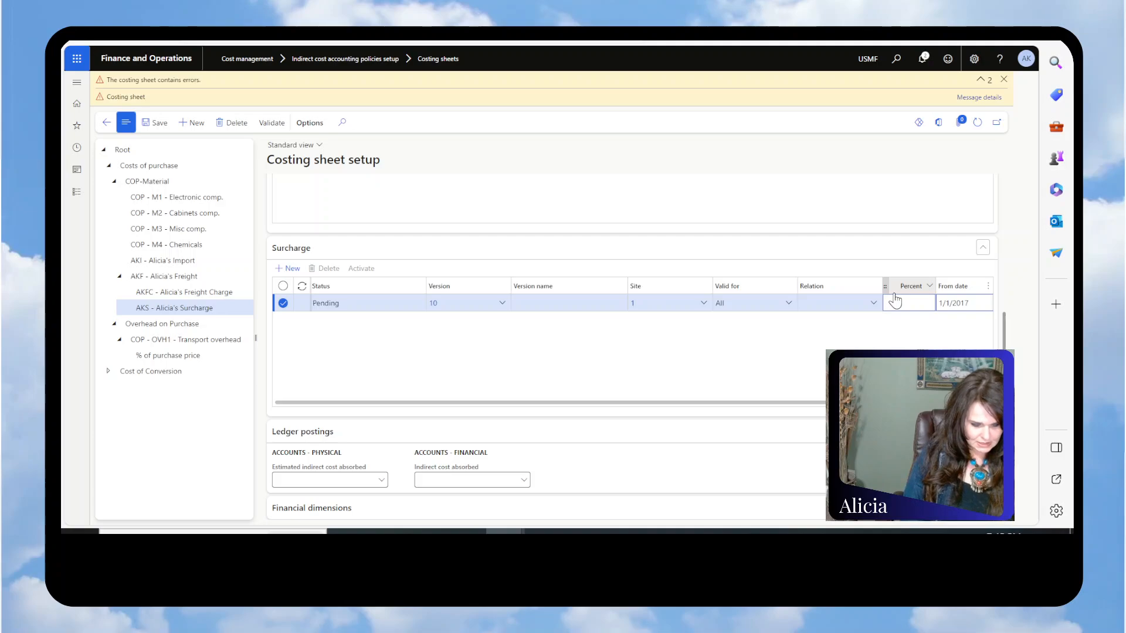
pyautogui.write('10')
pyautogui.press('Tab')
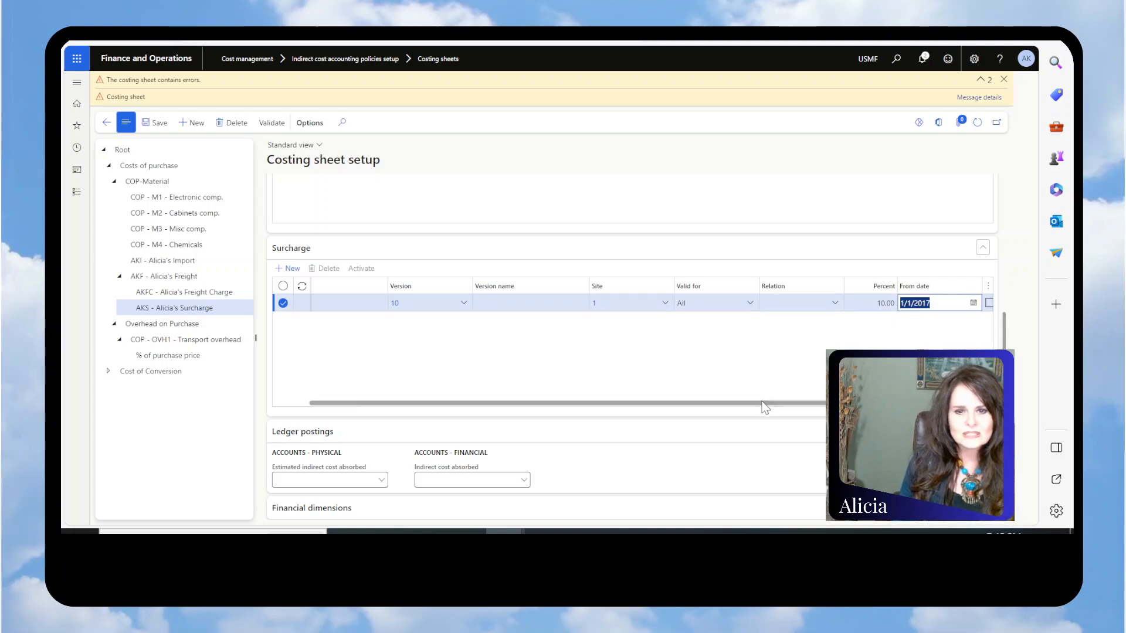
# Assign the Absorbed Machine Depreciation Cost account to both estimated indirect cost absorbed and indirect cost absorbed for the AKS node
pyautogui.moveTo(767, 402); pyautogui.dragTo(516, 394)
pyautogui.click(363, 479)
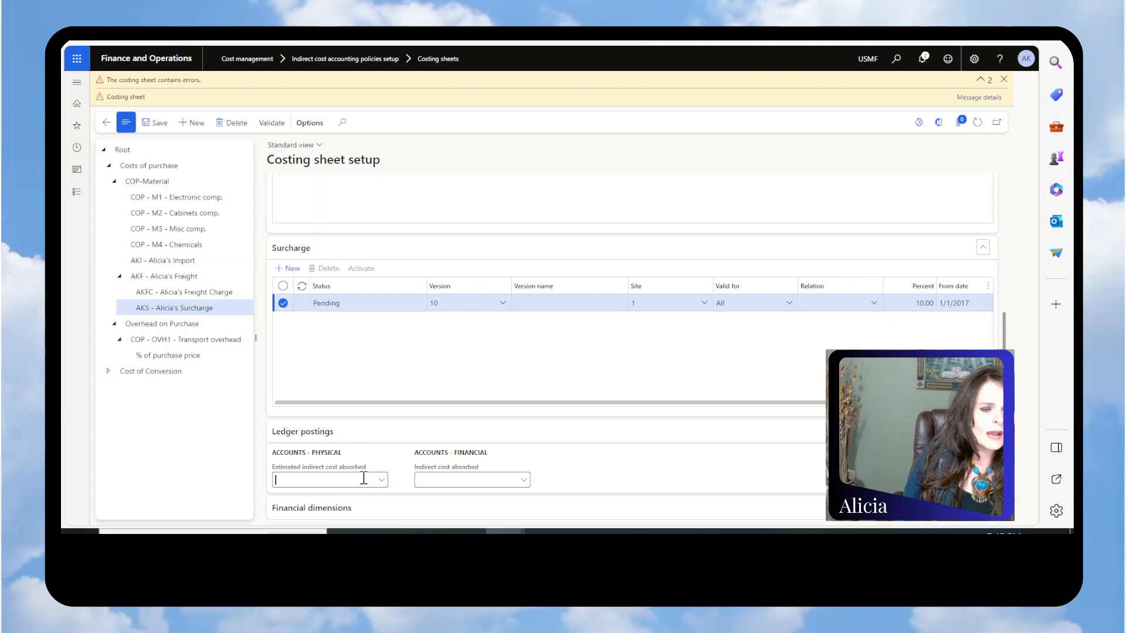
pyautogui.click(381, 481)
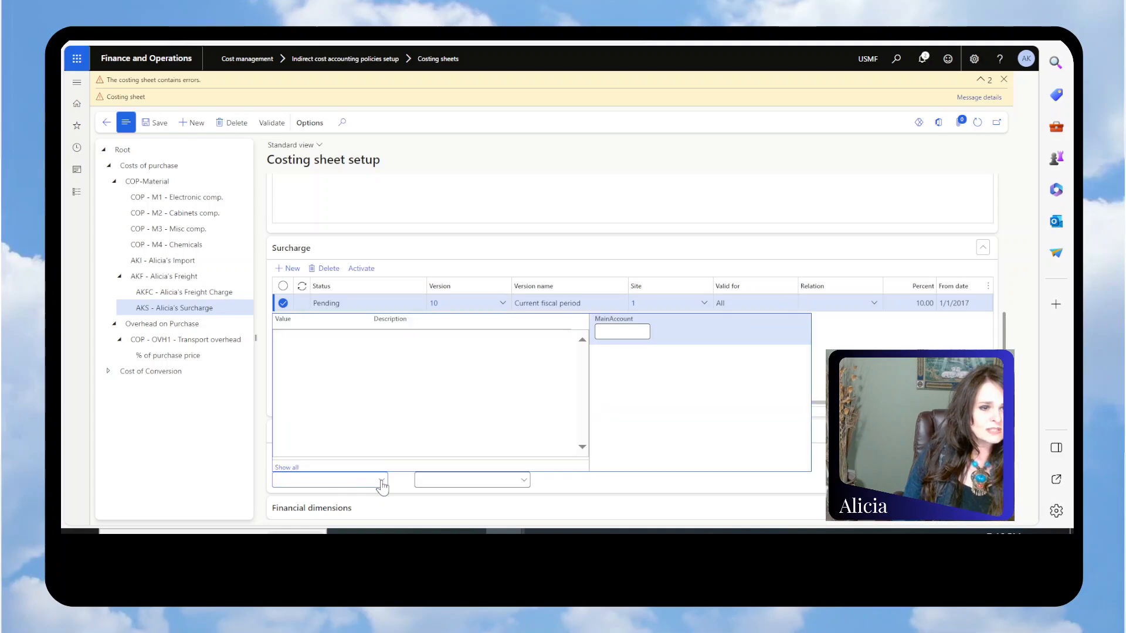
pyautogui.write('ab')
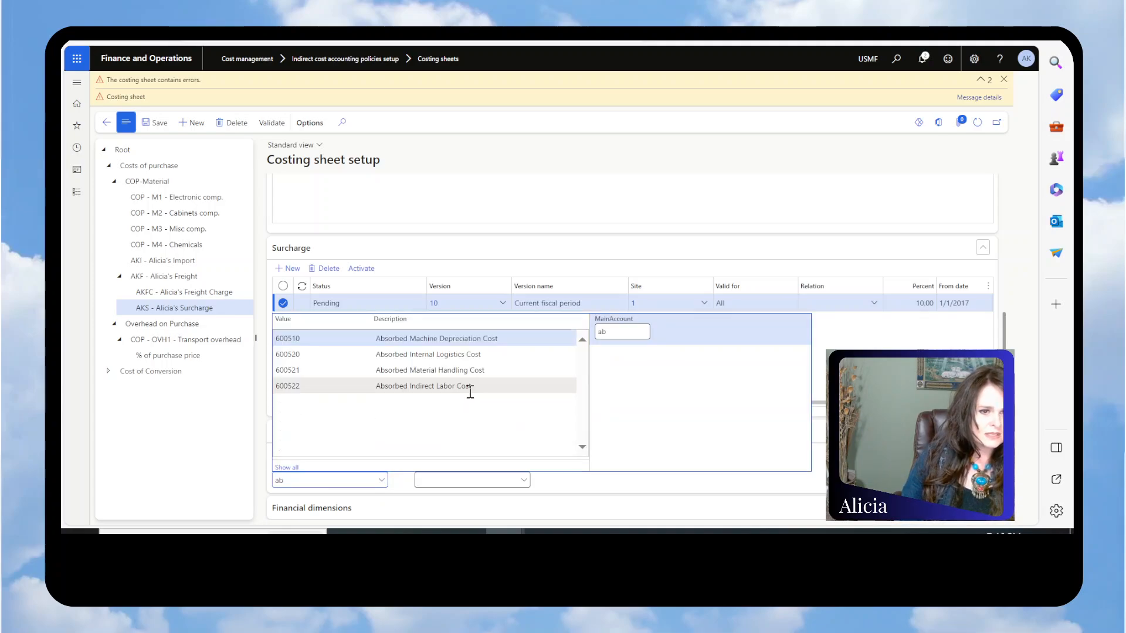
pyautogui.press('Return')
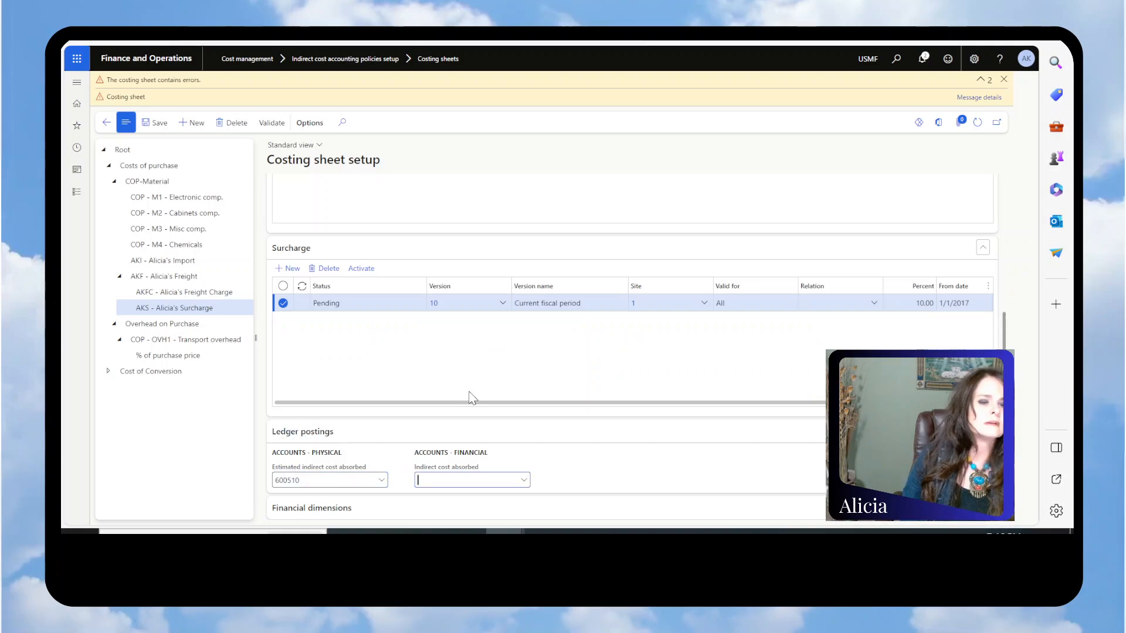
pyautogui.press('Tab')
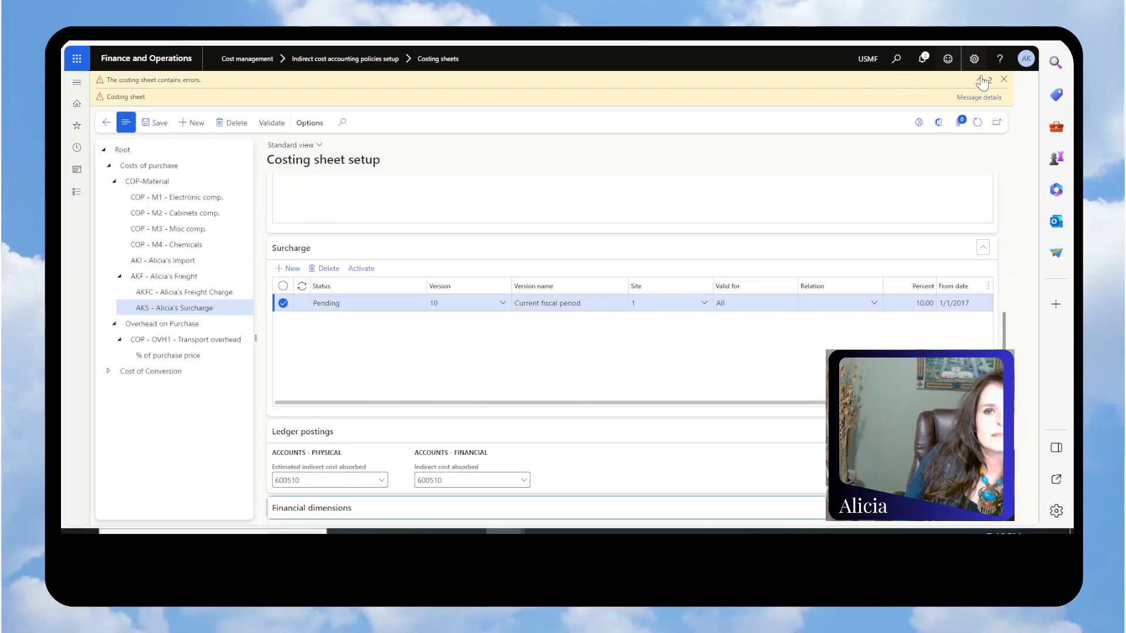
# Activate the pending surcharge line and save the costing sheet, dismissing the message bars
pyautogui.click(1004, 79)
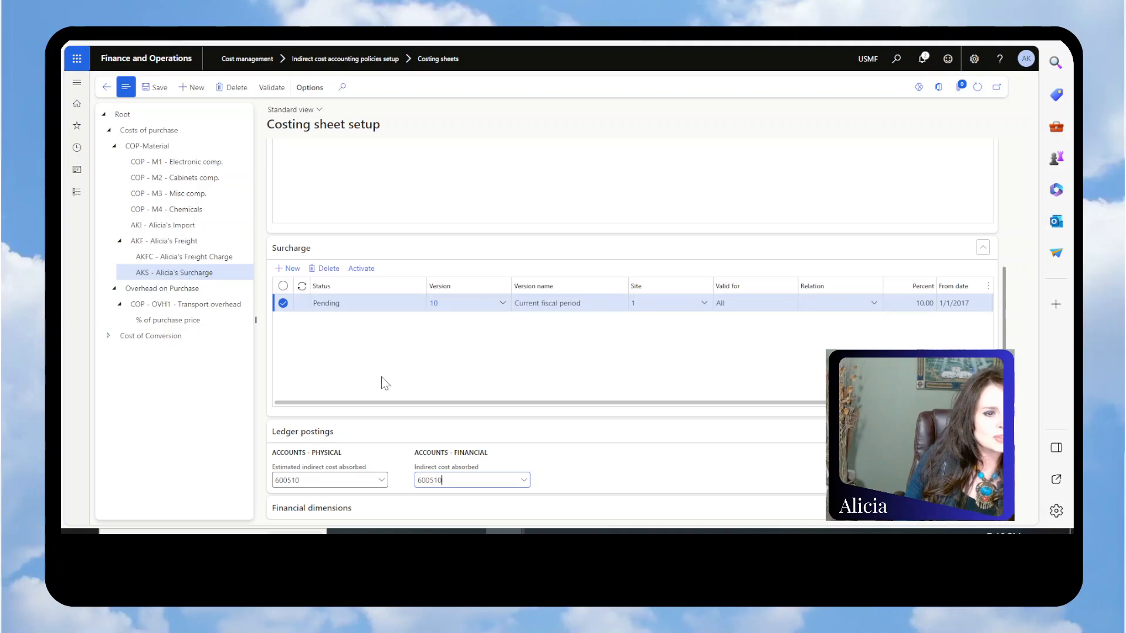
pyautogui.click(372, 268)
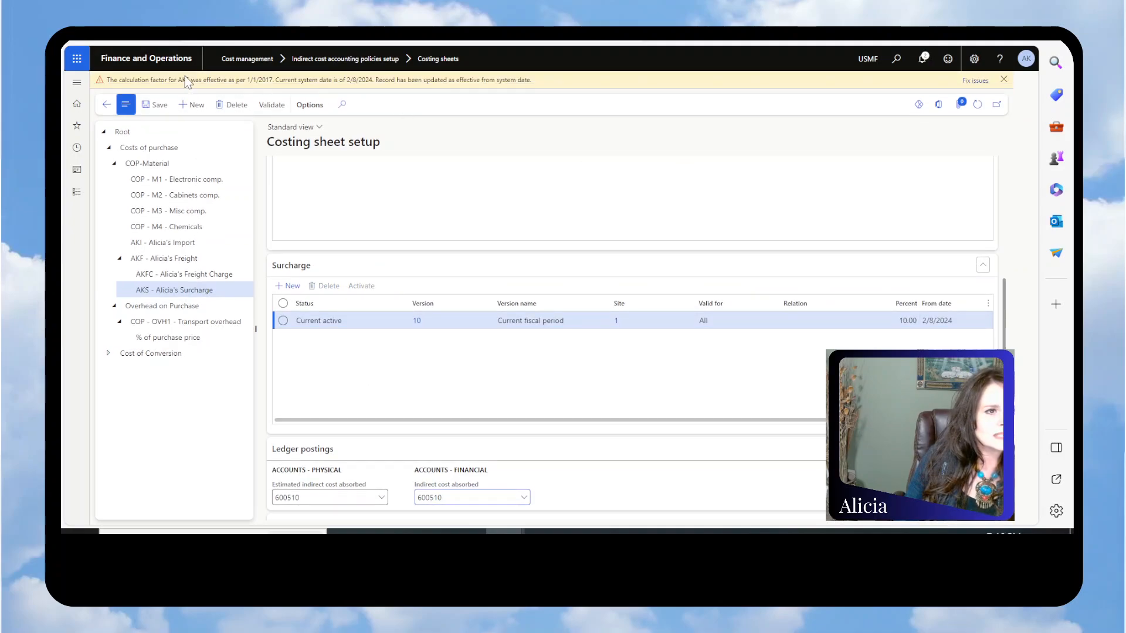
pyautogui.click(1010, 87)
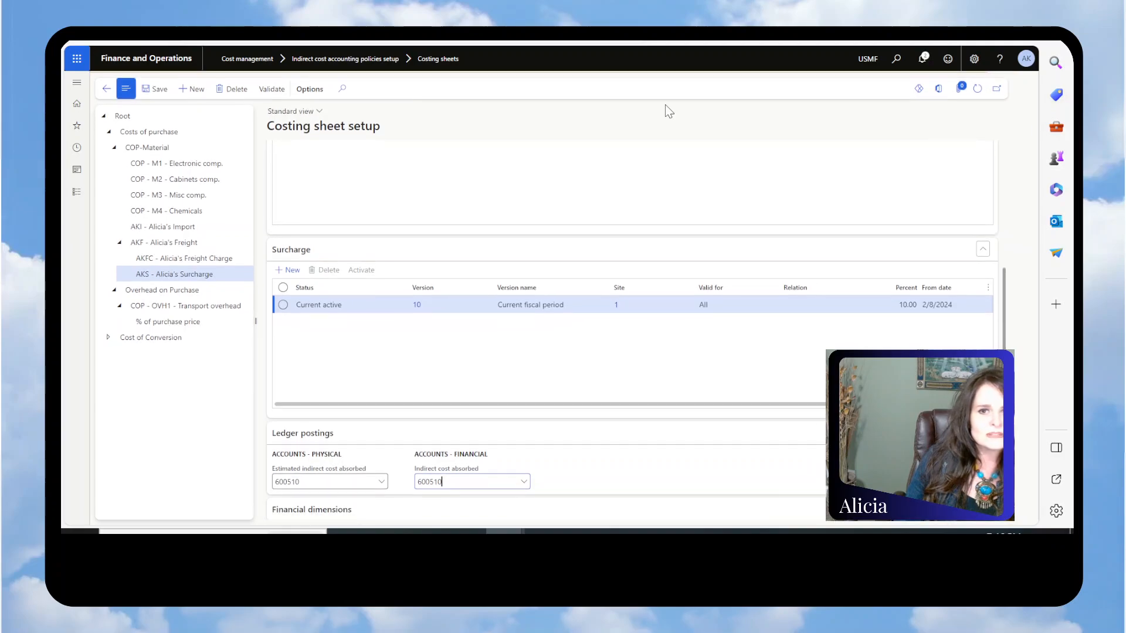
pyautogui.click(158, 98)
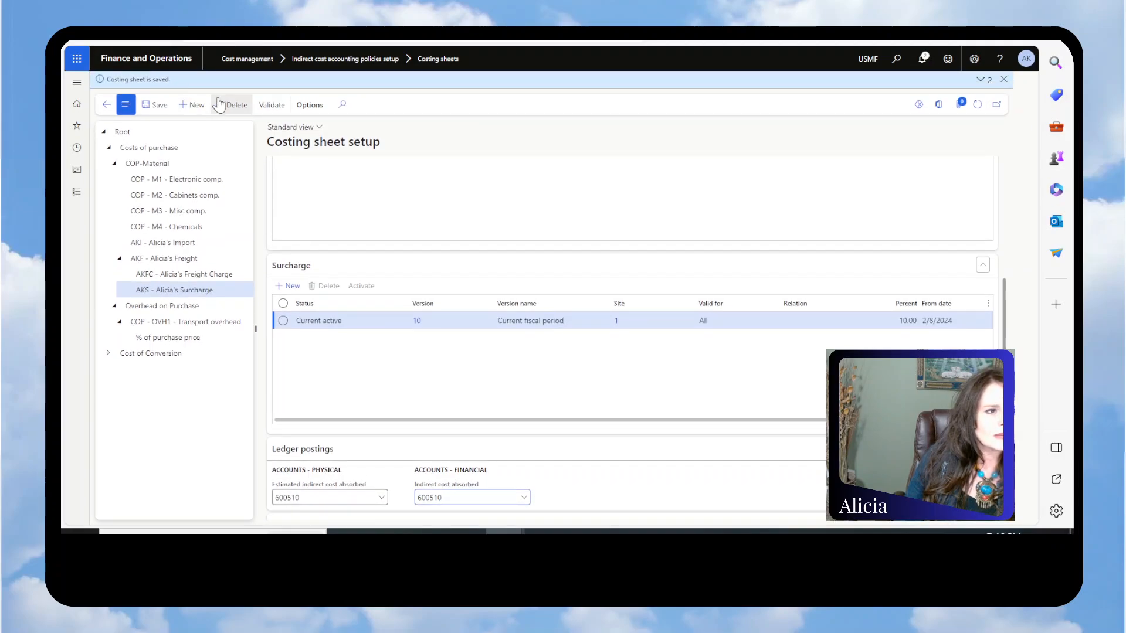
pyautogui.click(1003, 82)
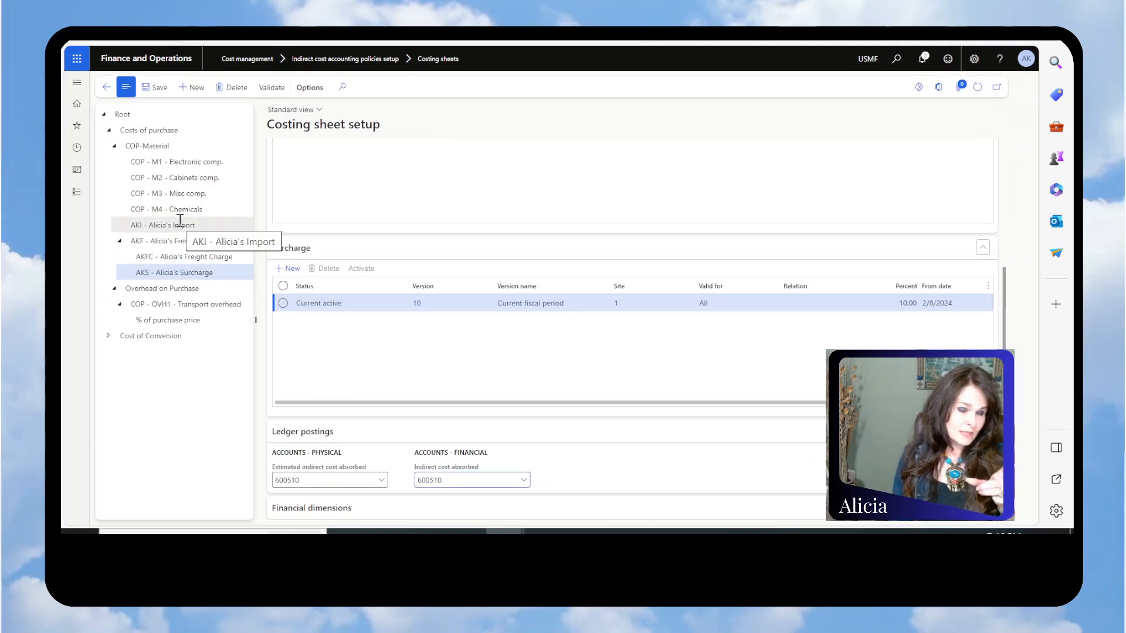
# Duplicate the costing sheet browser tab and decline to discard changes and reopen the costing sheet page there
pyautogui.rightClick(222, 9)
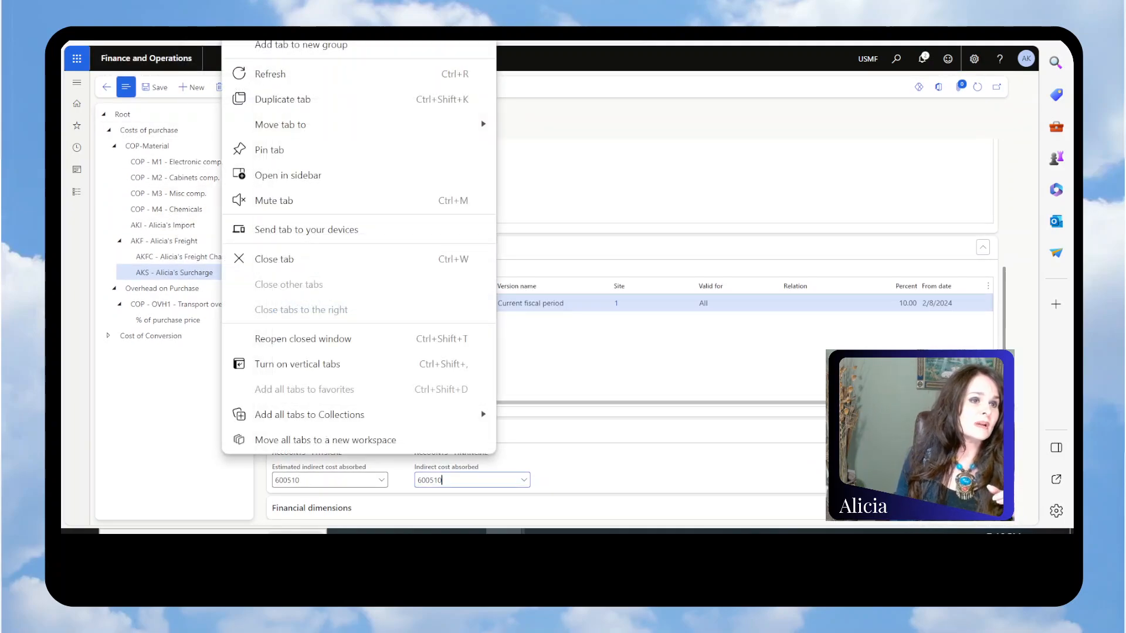
pyautogui.click(280, 100)
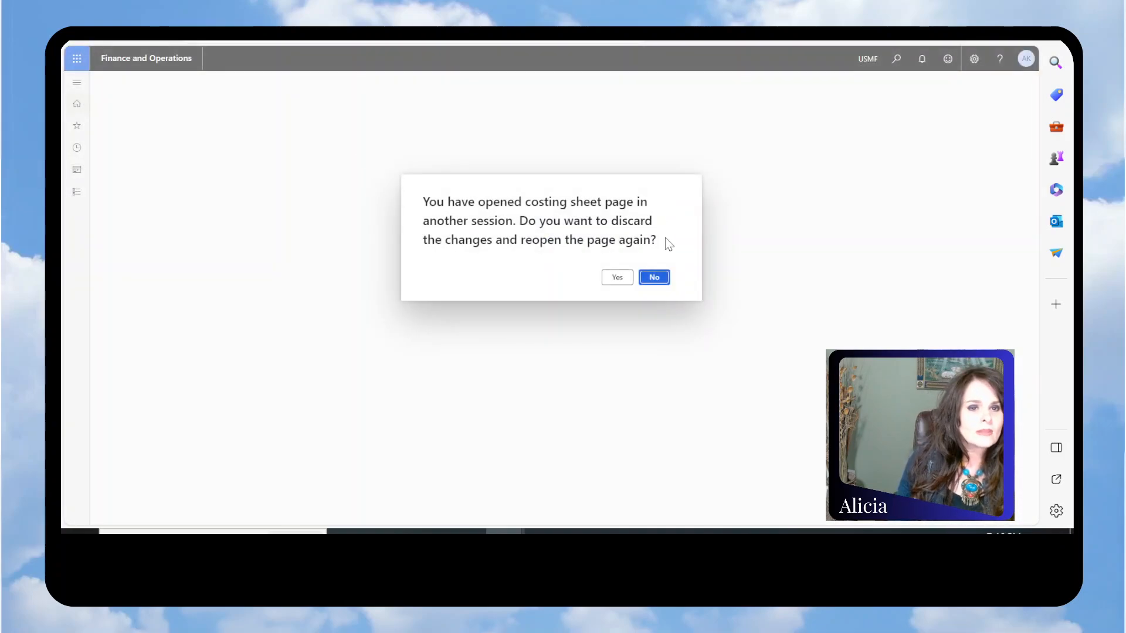
pyautogui.click(653, 278)
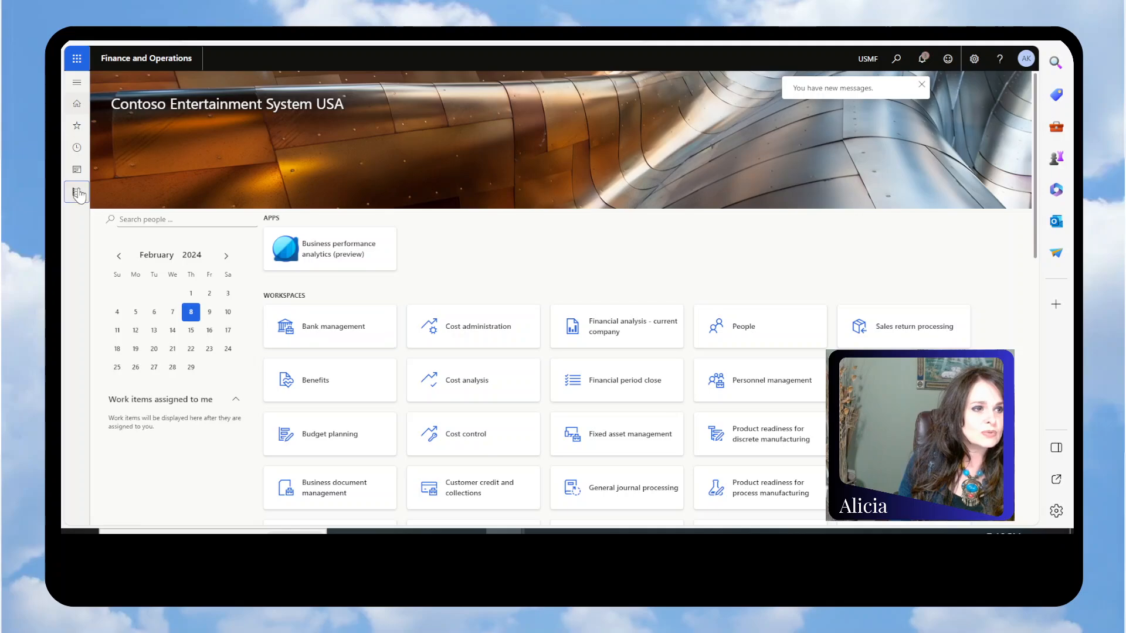
# Open the Released products list in the Product information management module
pyautogui.click(76, 192)
pyautogui.scroll(-5, 123, 234)
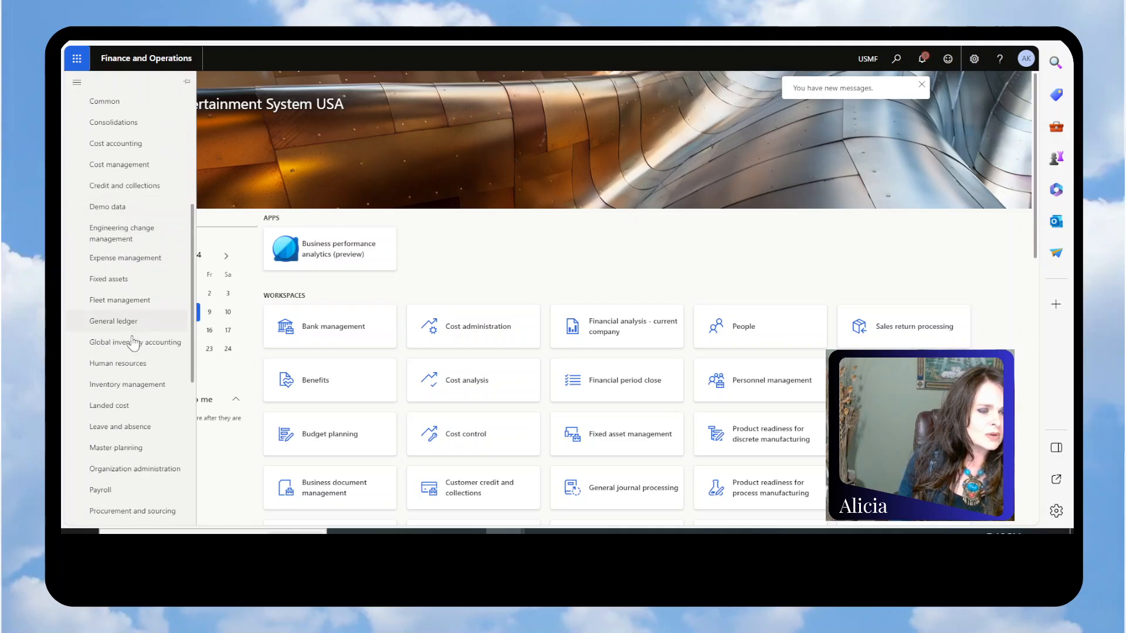
pyautogui.scroll(-4, 137, 382)
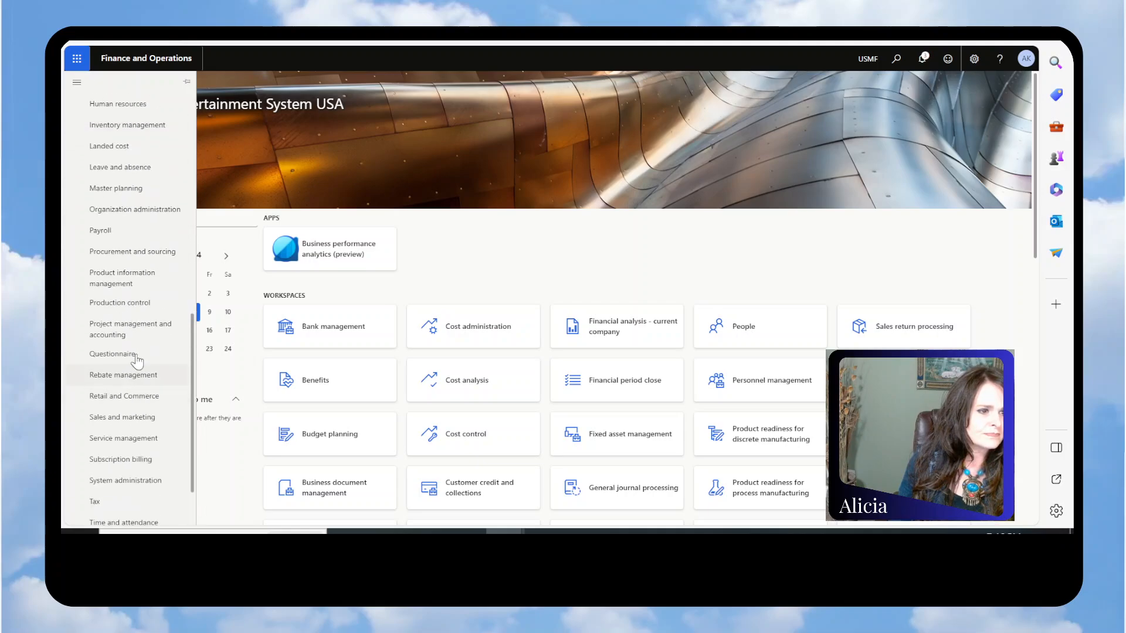
pyautogui.click(128, 283)
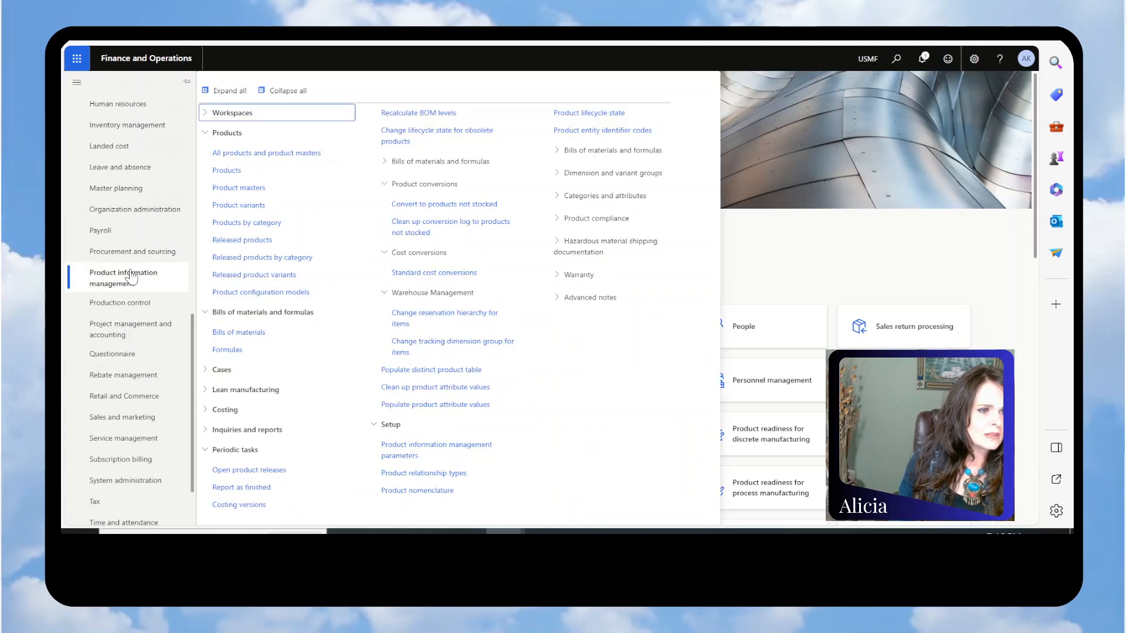
pyautogui.click(258, 245)
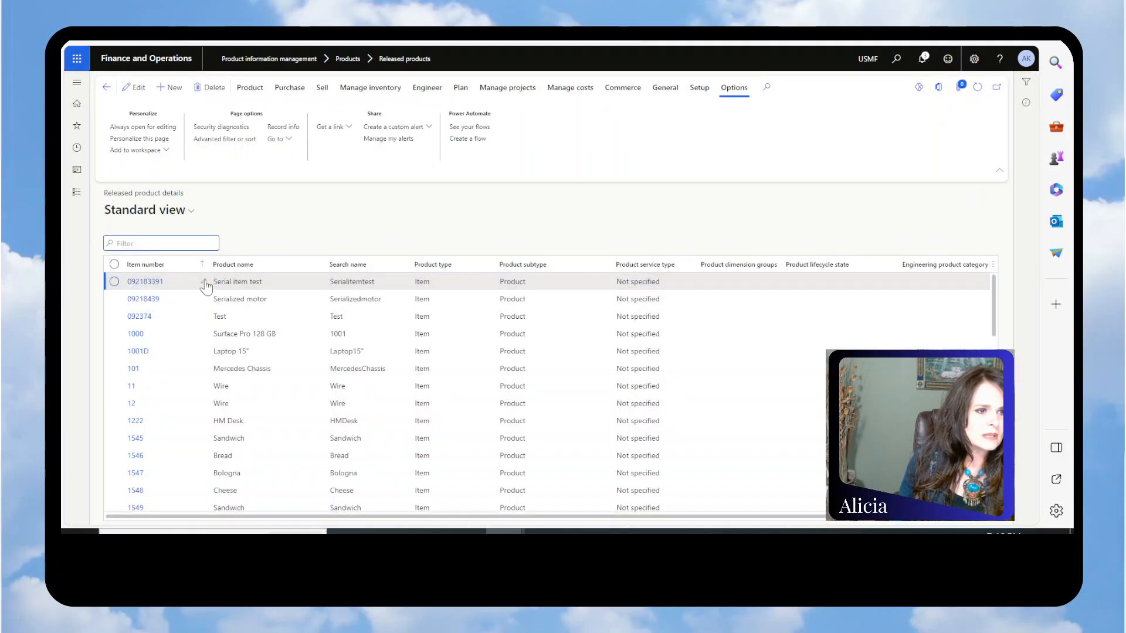
# Filter the released products by item numbers beginning with the owner's first name and open the Imported RM item
pyautogui.click(205, 284)
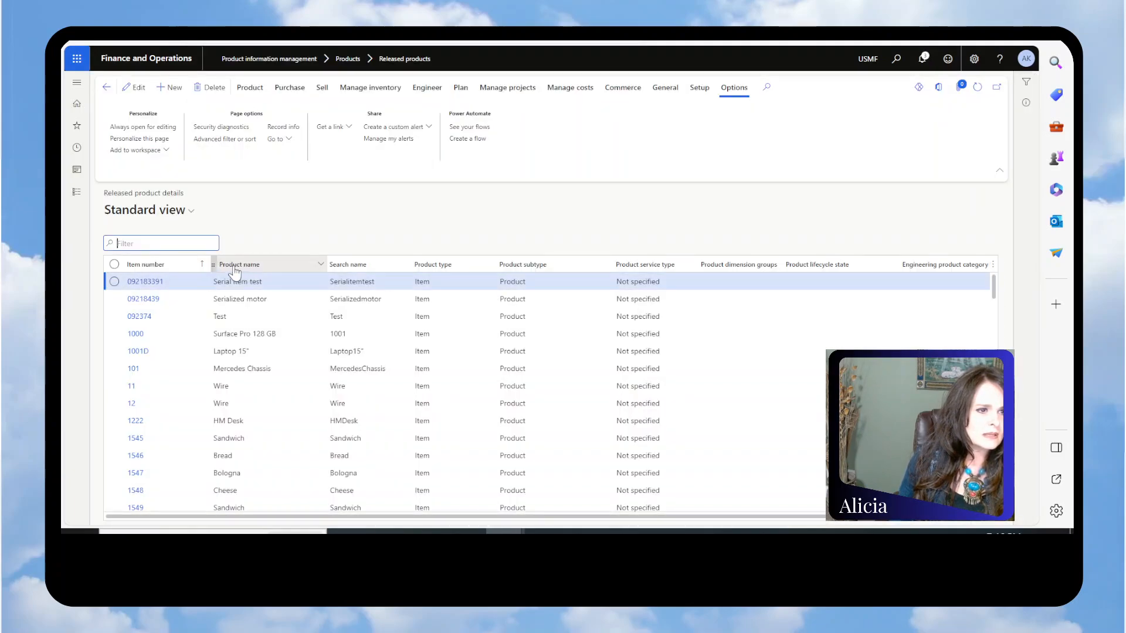
pyautogui.click(205, 269)
pyautogui.write('Alicia')
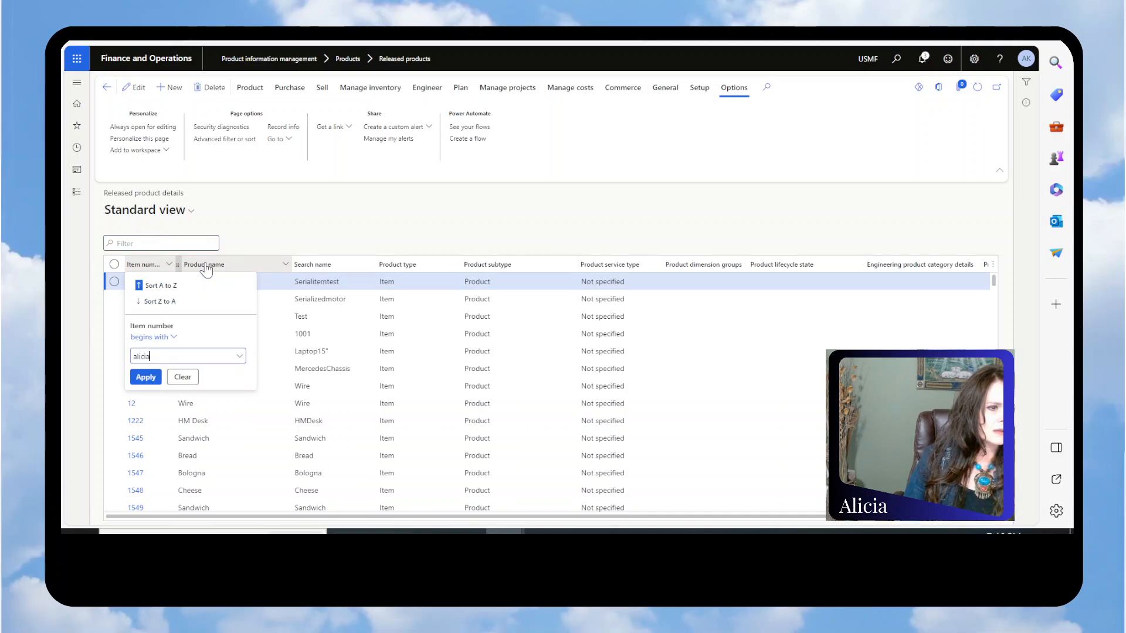
pyautogui.press('Return')
pyautogui.click(187, 299)
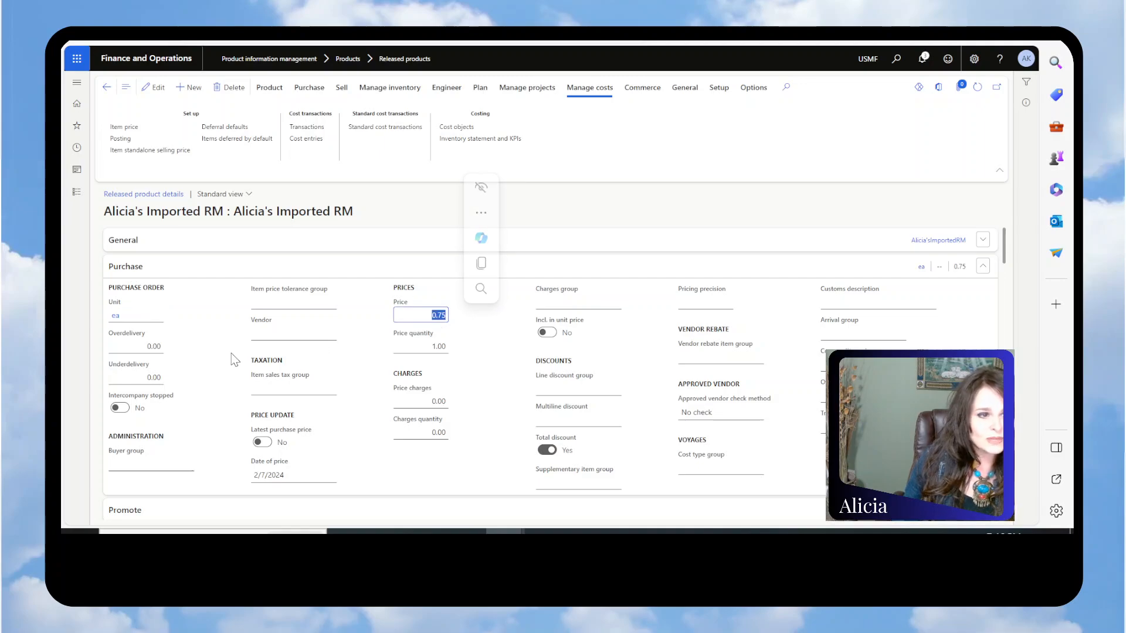
# Review the imported item's cost group under Manage costs and compare it with the import and freight nodes in the costing sheet
pyautogui.scroll(-3, 234, 360)
pyautogui.scroll(-2, 238, 369)
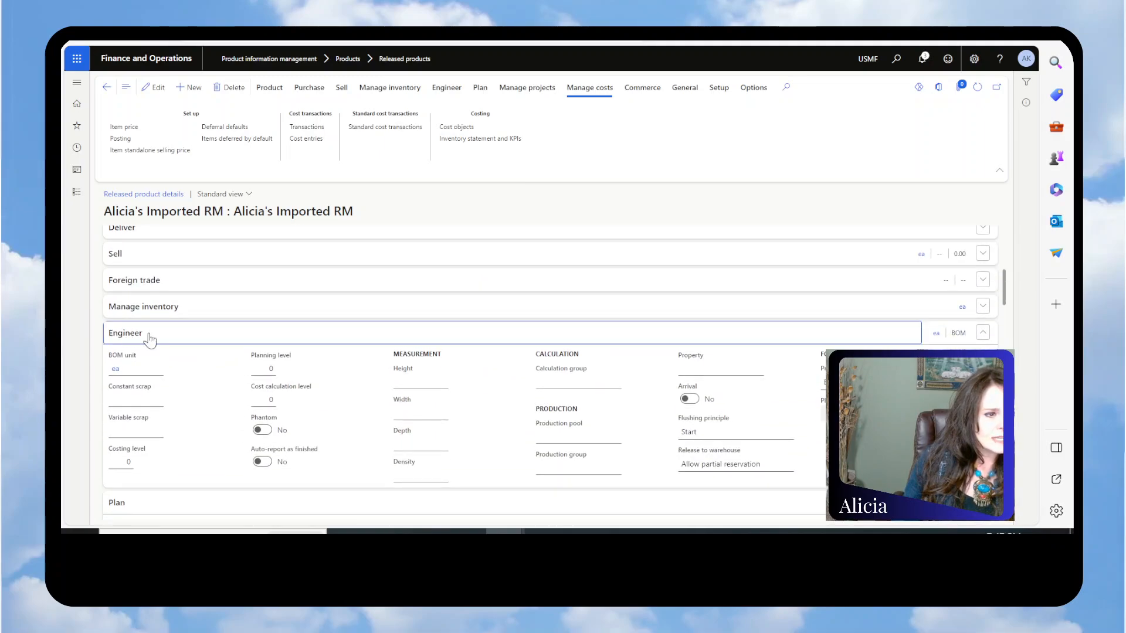
pyautogui.click(146, 334)
pyautogui.click(126, 360)
pyautogui.scroll(-2, 135, 350)
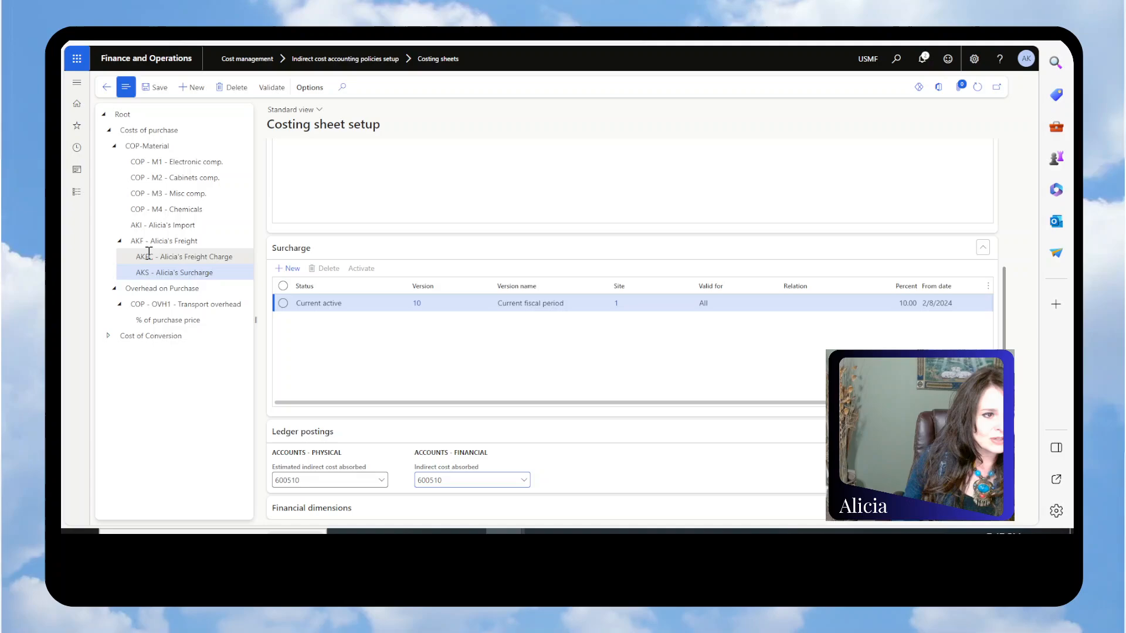
pyautogui.click(147, 256)
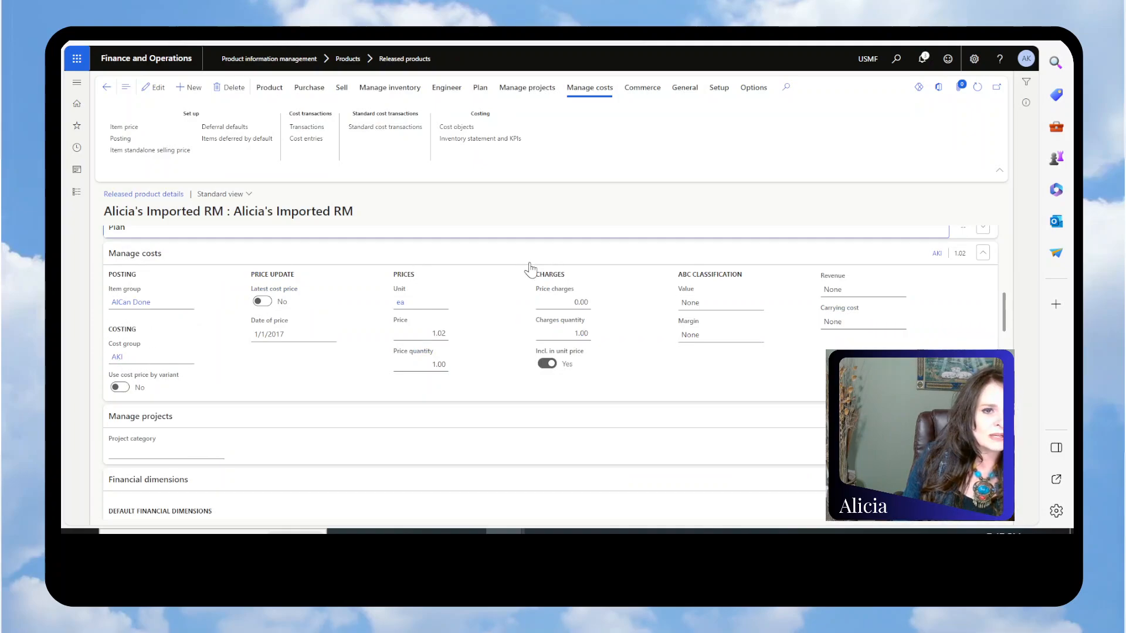
# Calculate the imported RM's item cost using costing version 10 and site 1
pyautogui.click(122, 126)
pyautogui.click(130, 150)
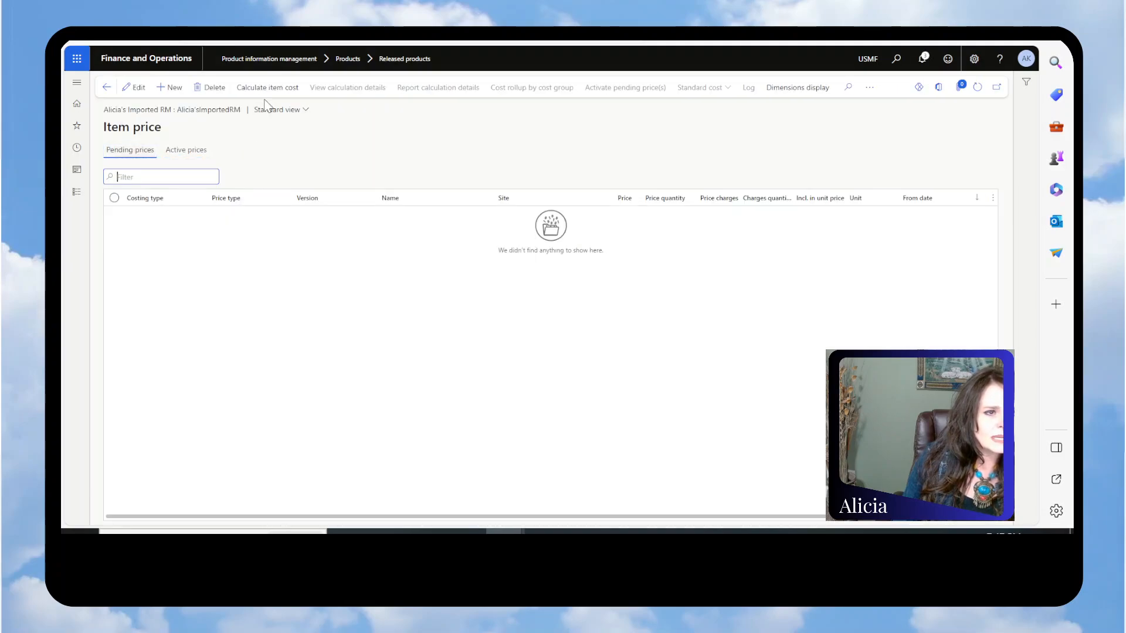
pyautogui.click(266, 88)
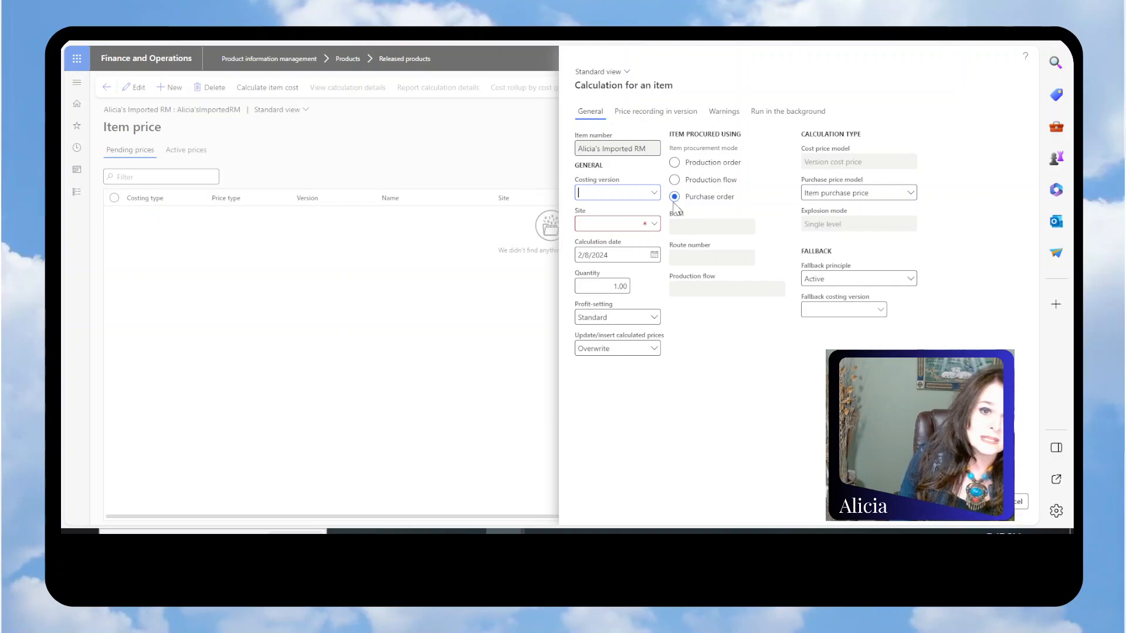
pyautogui.click(653, 194)
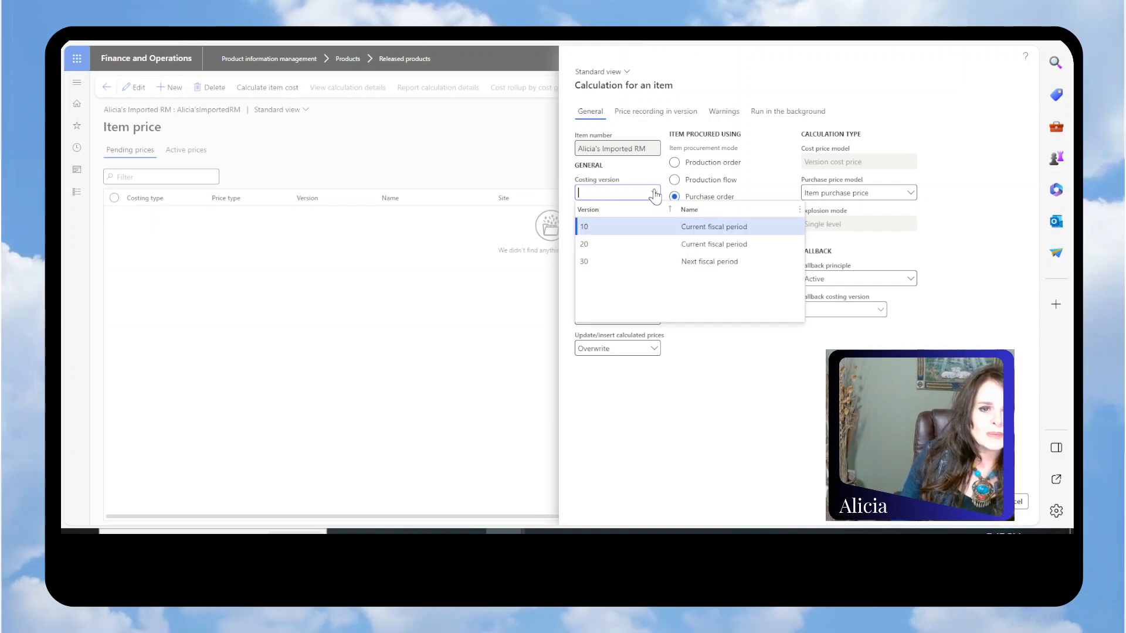
pyautogui.click(618, 227)
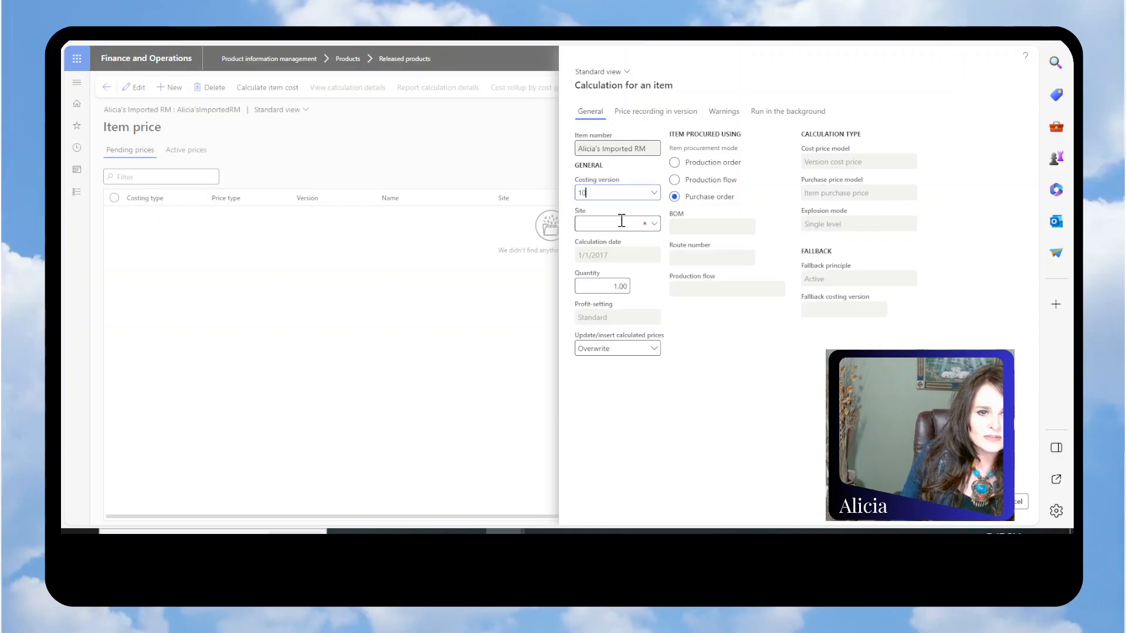
pyautogui.click(655, 228)
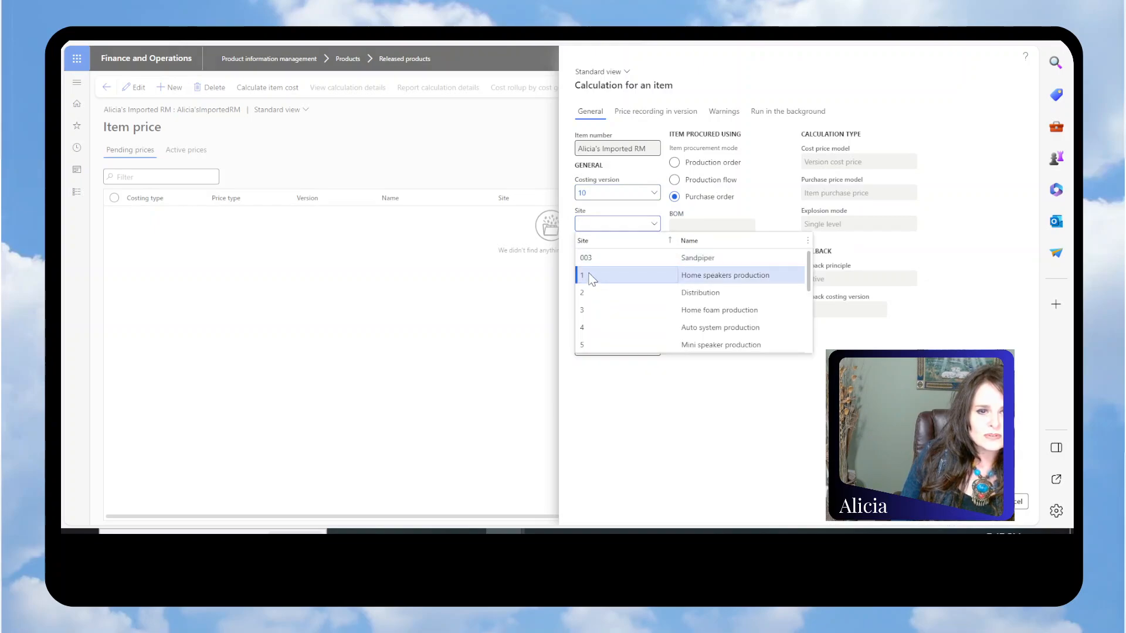
pyautogui.write('1')
pyautogui.click(977, 504)
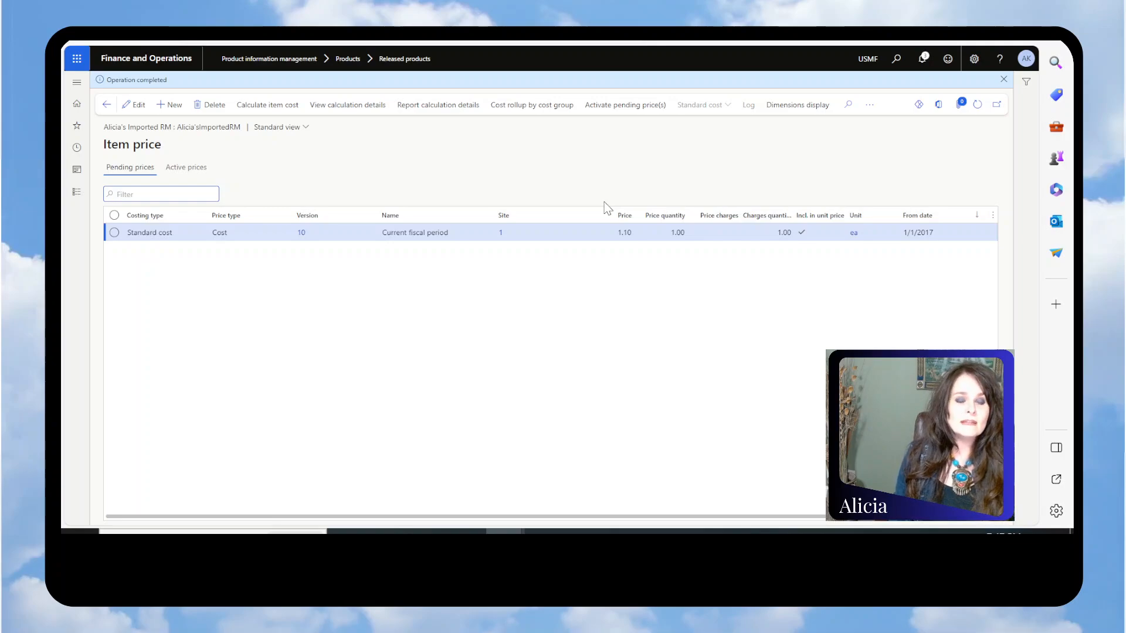
# Review the pending item price and its calculation details, including the import, freight and surcharge lines
pyautogui.doubleClick(623, 233)
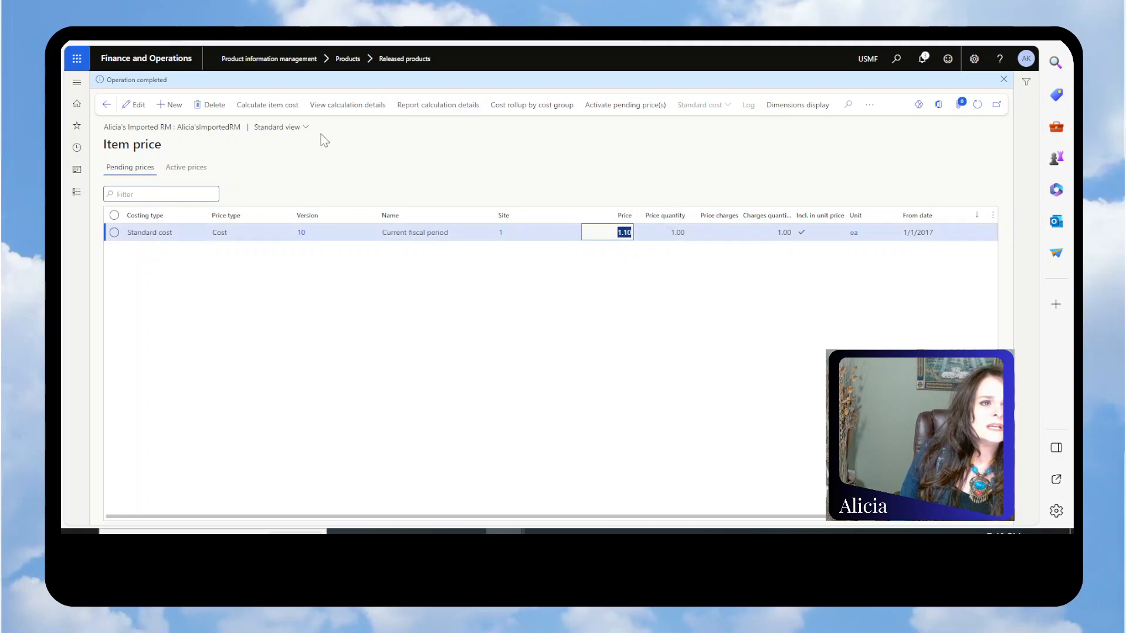
pyautogui.click(341, 109)
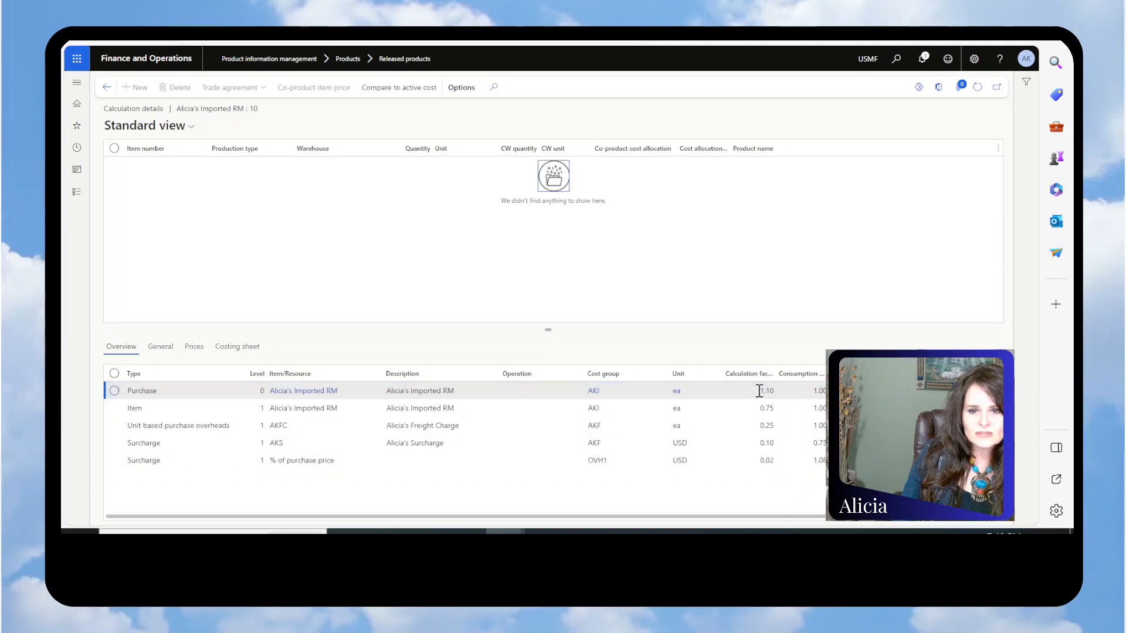
pyautogui.click(106, 88)
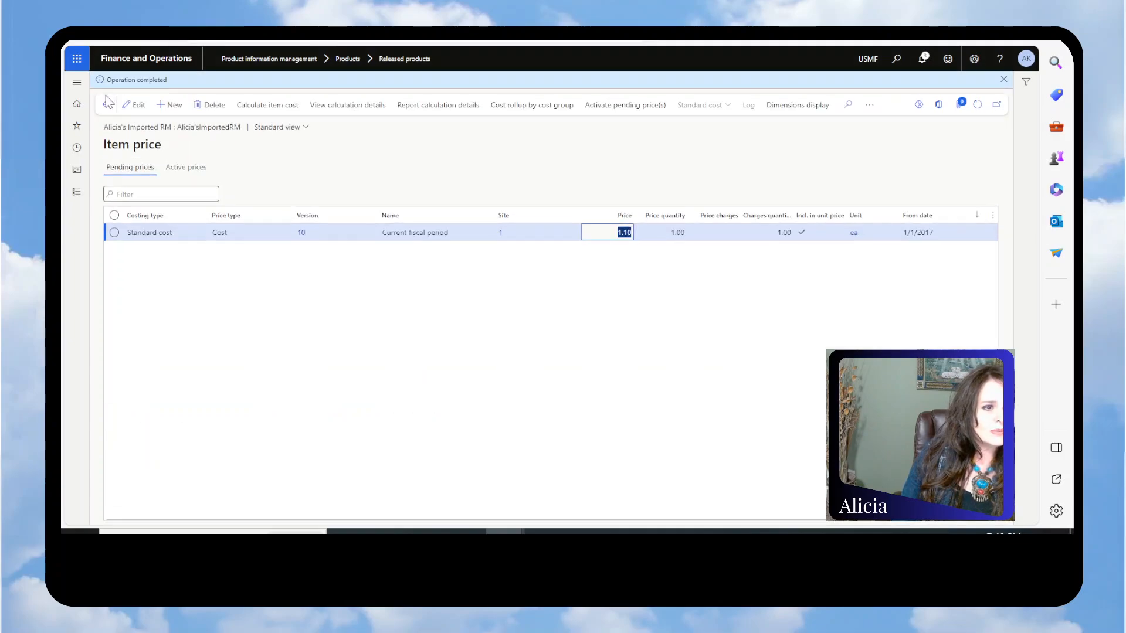
# Activate the imported RM's pending price for costing version 10 despite the existing price, and check the active prices
pyautogui.click(604, 110)
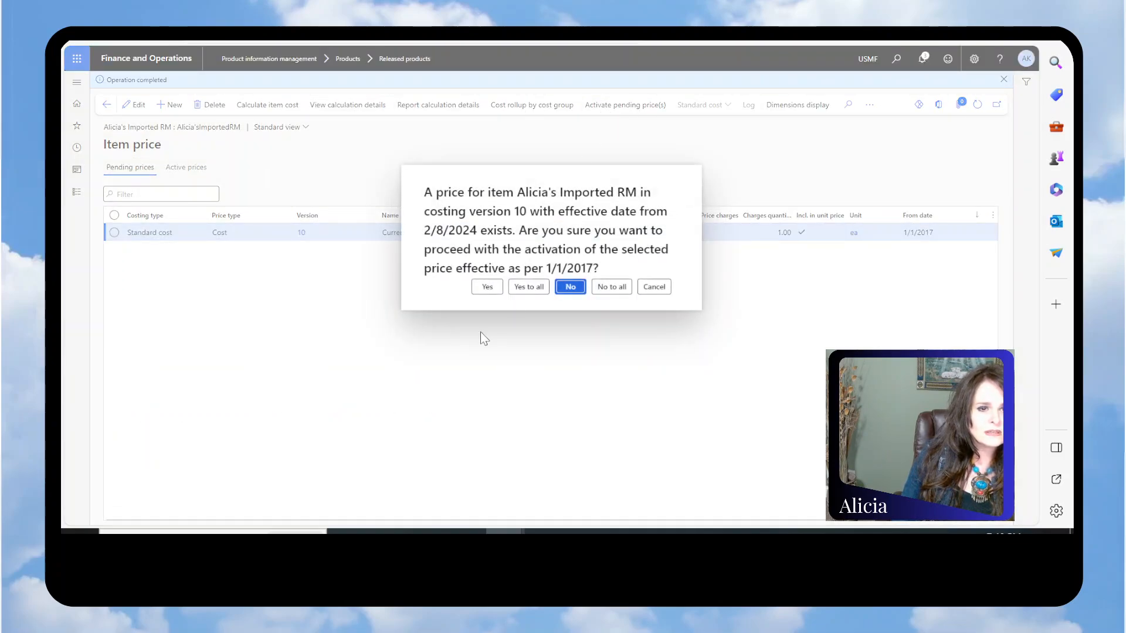
pyautogui.click(528, 287)
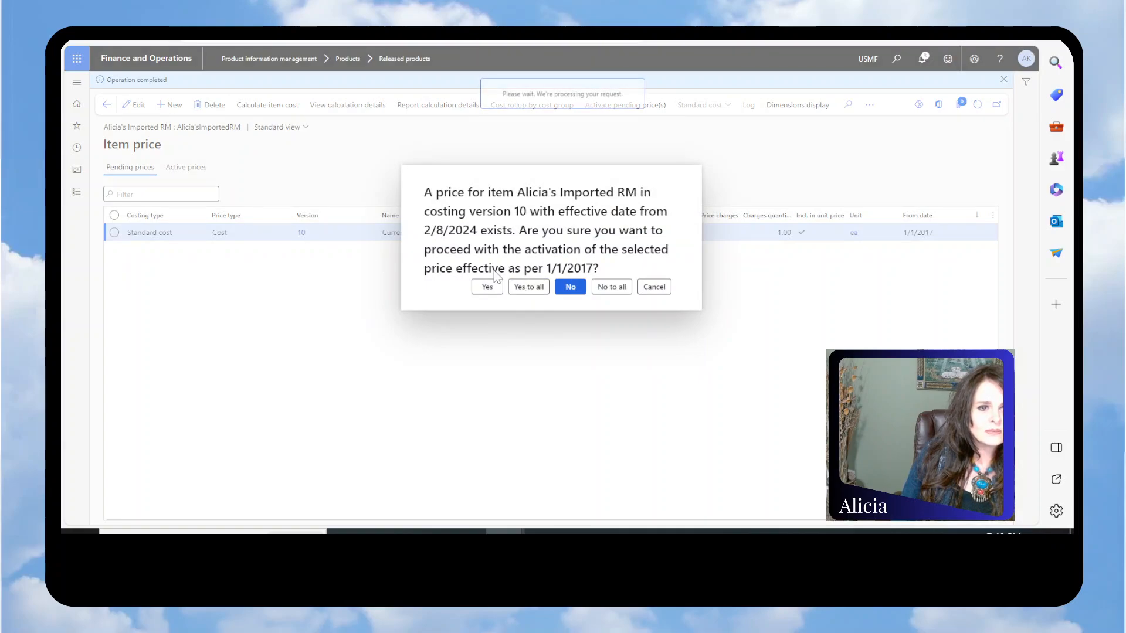
pyautogui.click(185, 167)
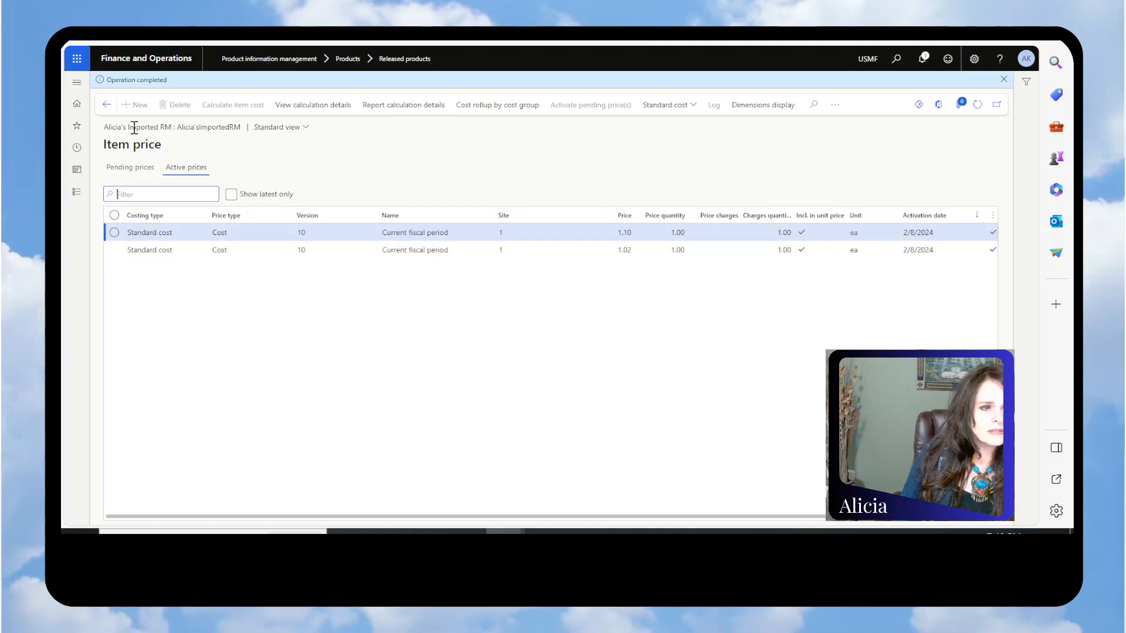
pyautogui.click(106, 105)
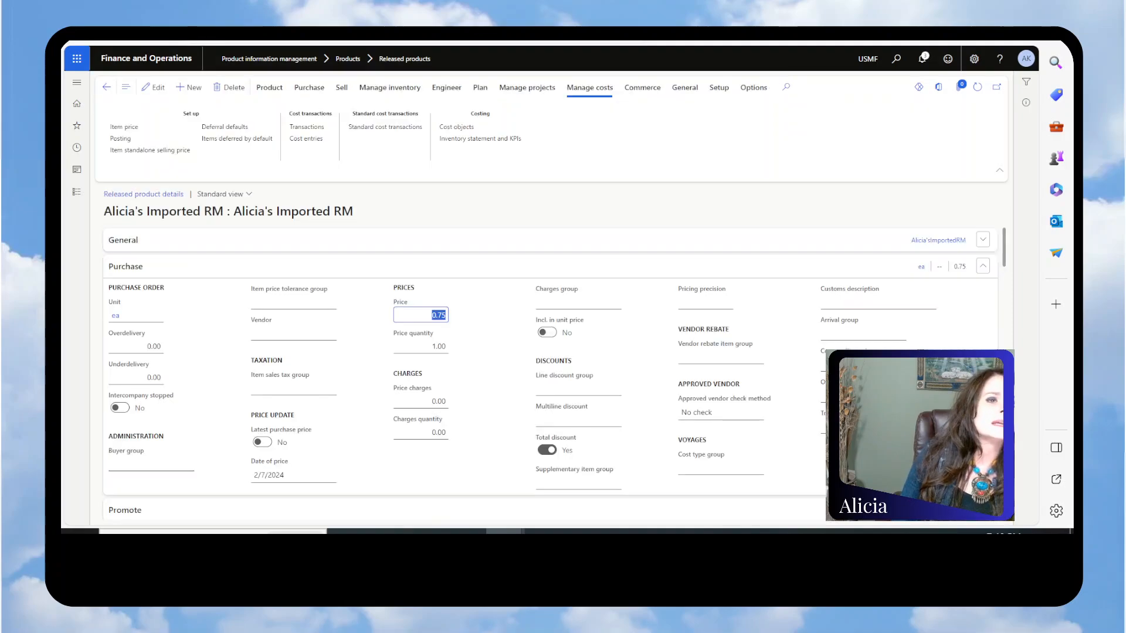
# Duplicate the released product browser tab and open All purchase orders in the Accounts payable module there
pyautogui.rightClick(429, 6)
pyautogui.click(485, 100)
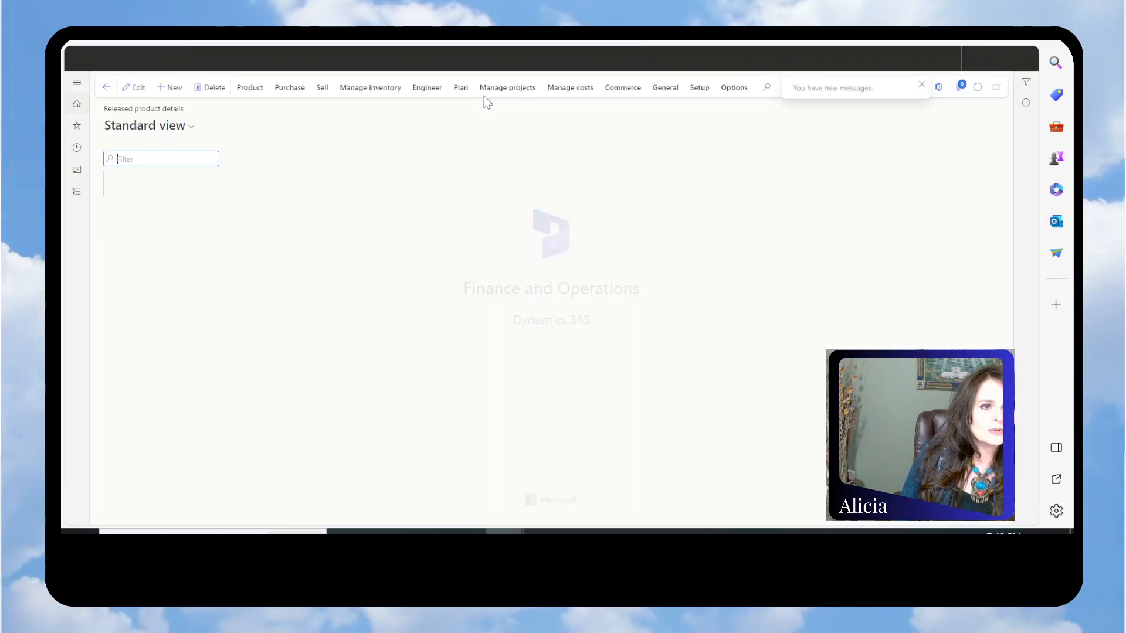
pyautogui.click(76, 192)
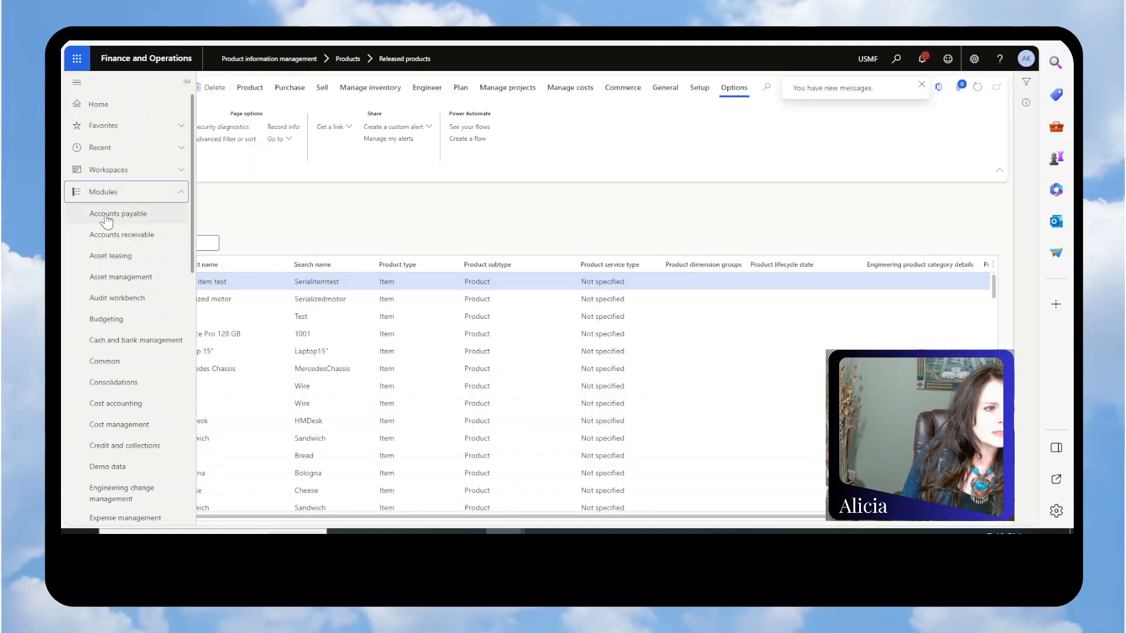
pyautogui.click(119, 214)
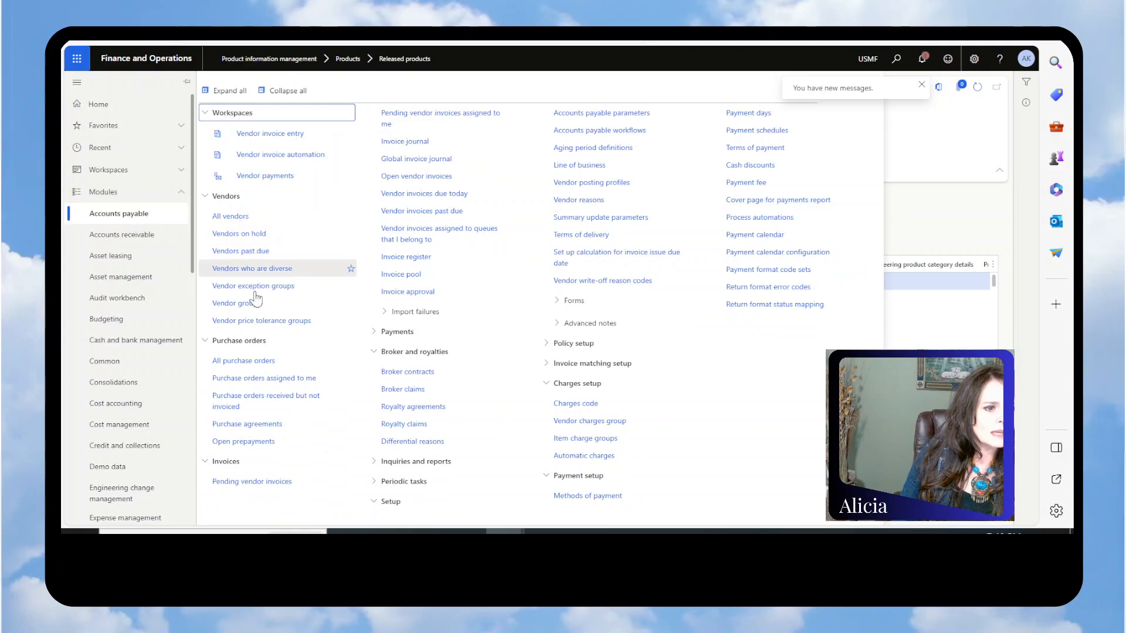
pyautogui.click(252, 361)
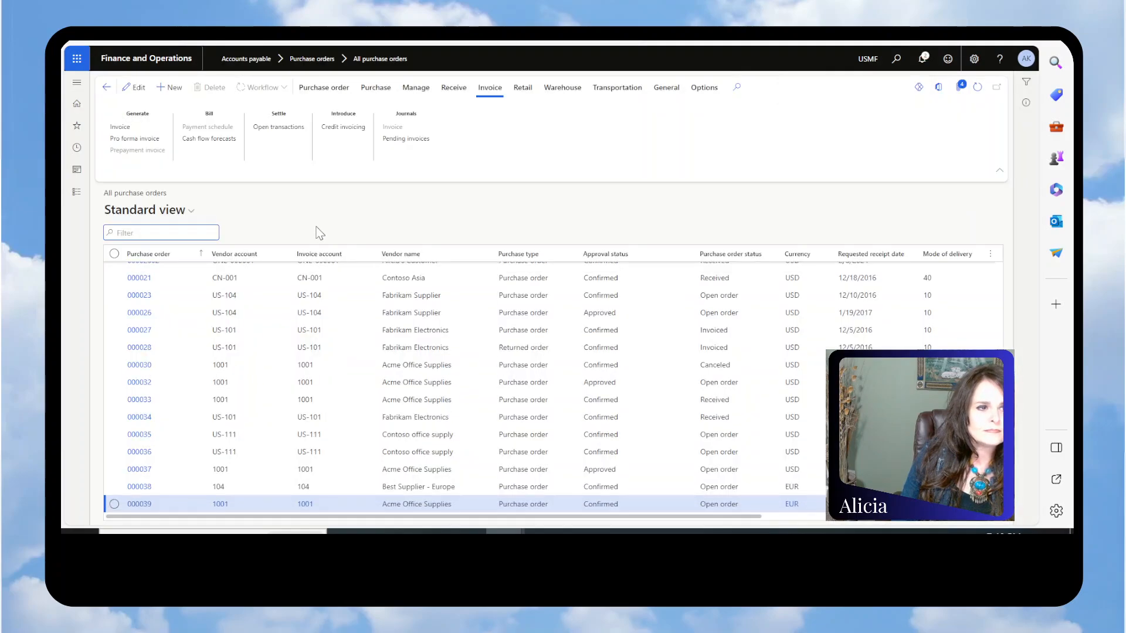
# Create a purchase order for the vendor found by the owner's first name and dismiss the address warning
pyautogui.click(170, 87)
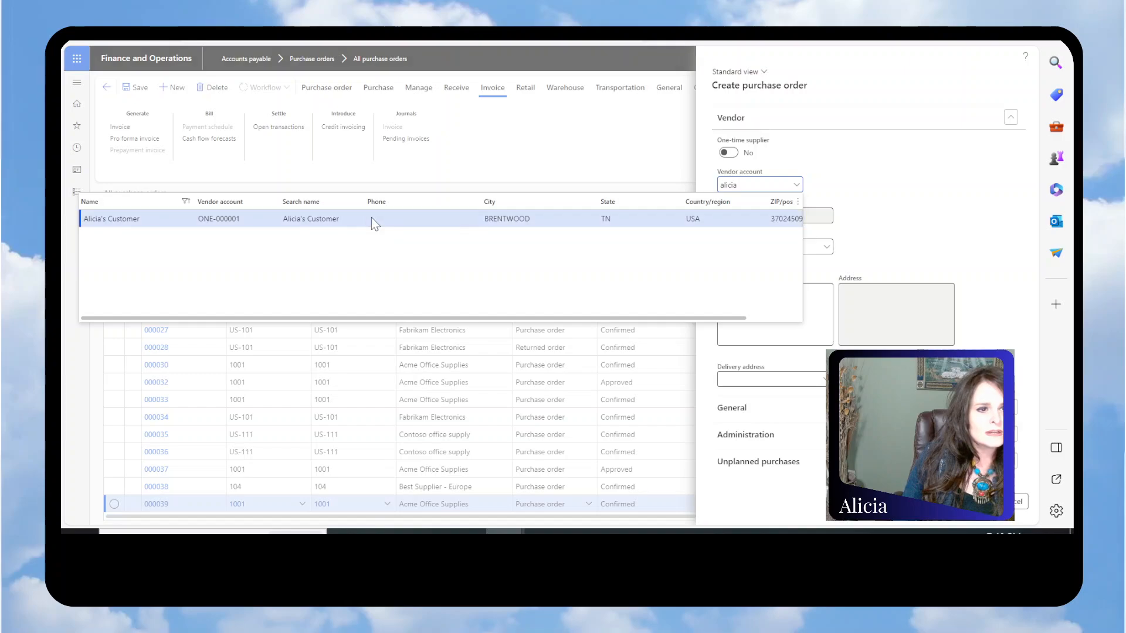
pyautogui.click(371, 219)
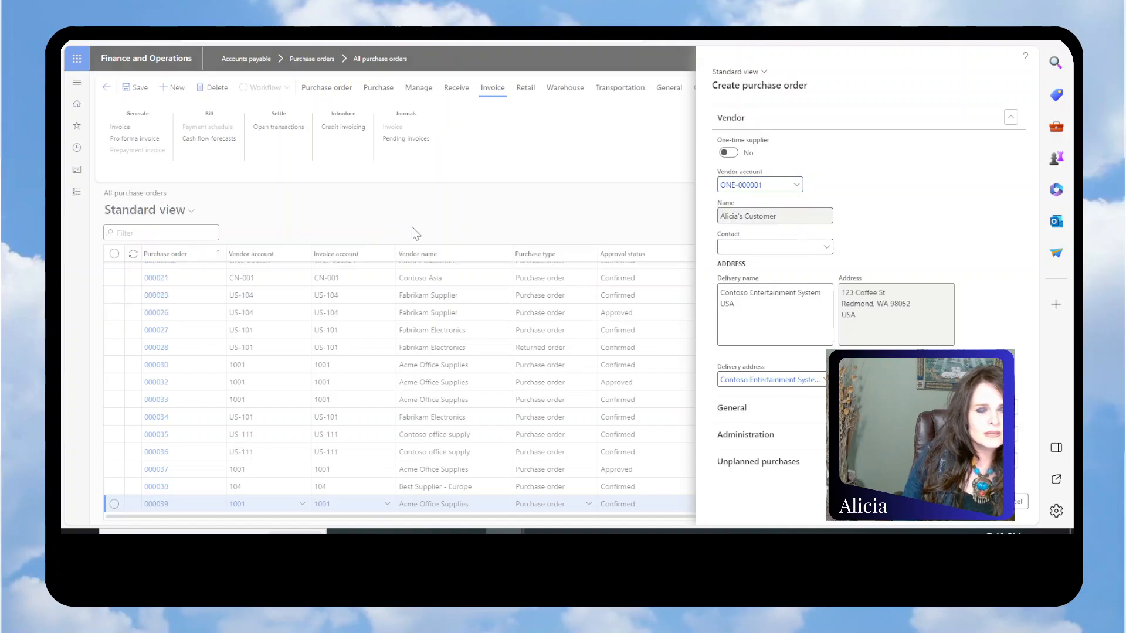
pyautogui.hotkey('alt', 'Return')
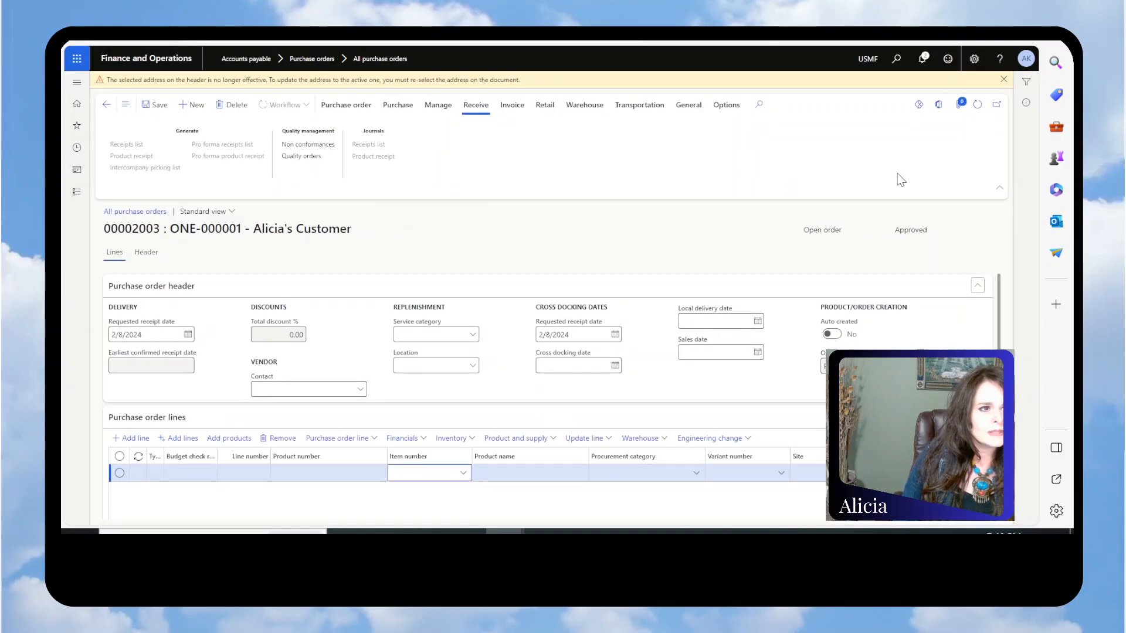
pyautogui.click(1003, 79)
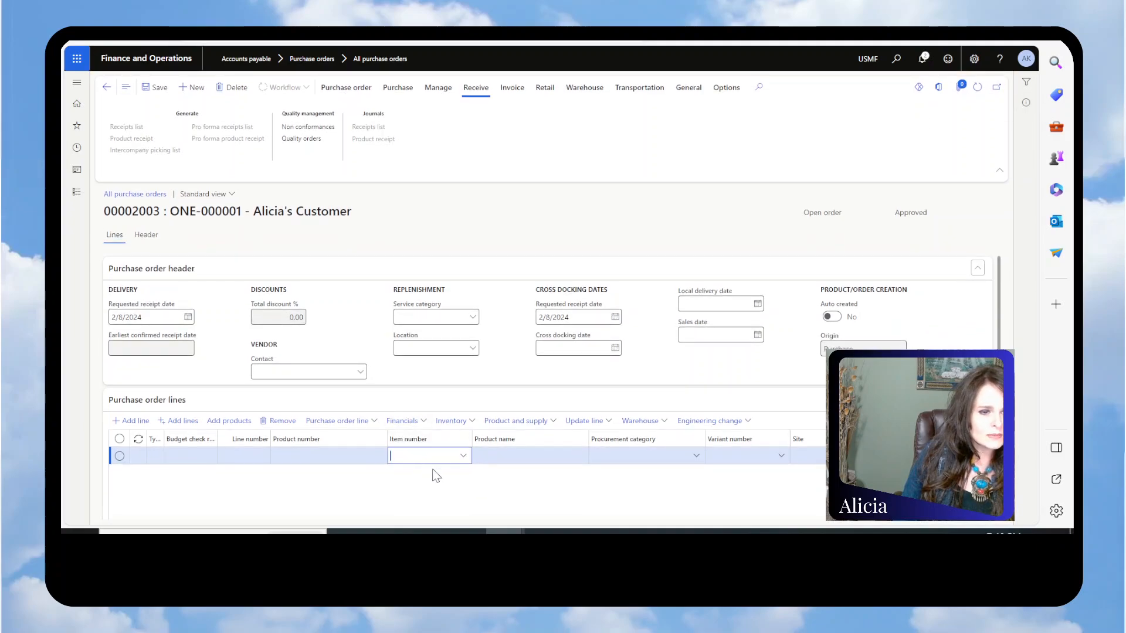
# Look up item numbers by the owner's first name and choose the Imported RM item for the purchase order line
pyautogui.click(430, 452)
pyautogui.write('alai')
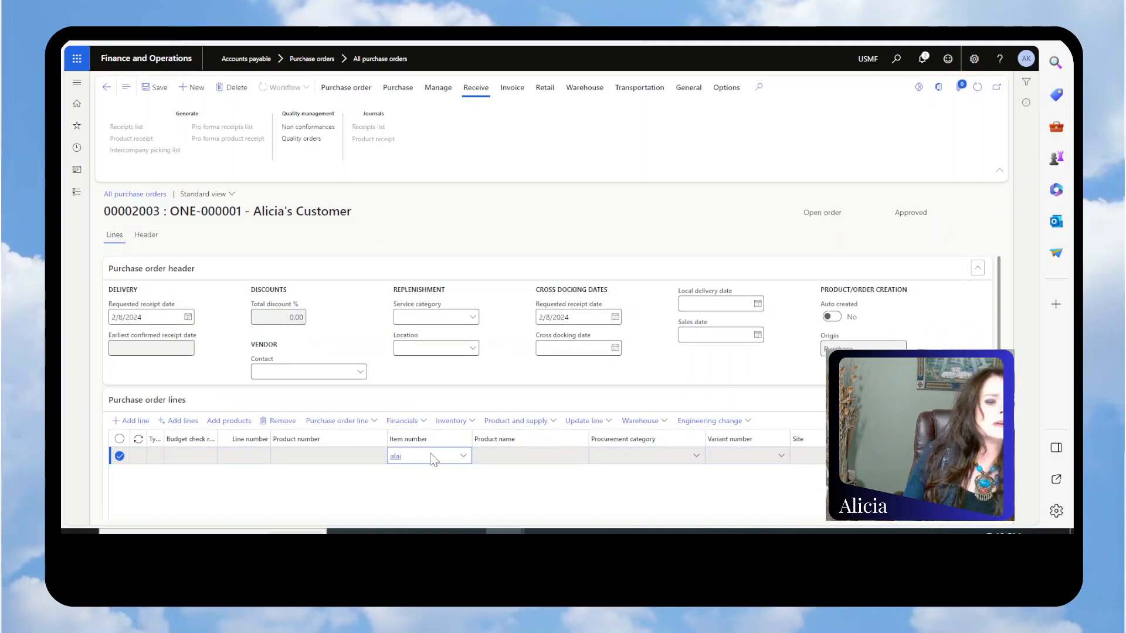
pyautogui.press('BackSpace')
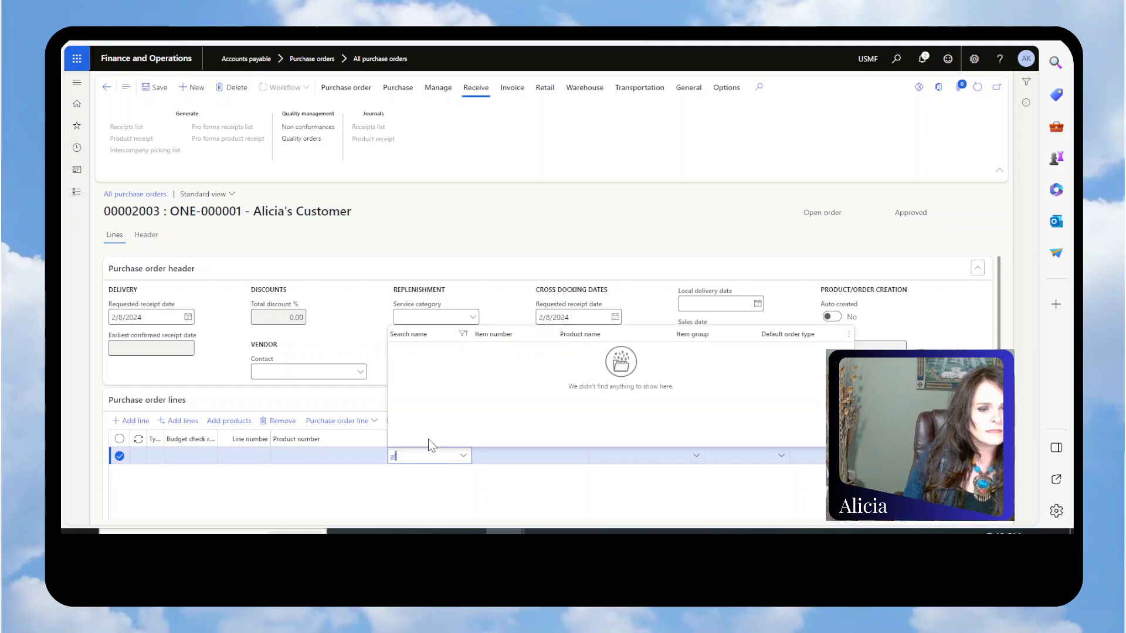
pyautogui.press('BackSpace')
pyautogui.write('ic')
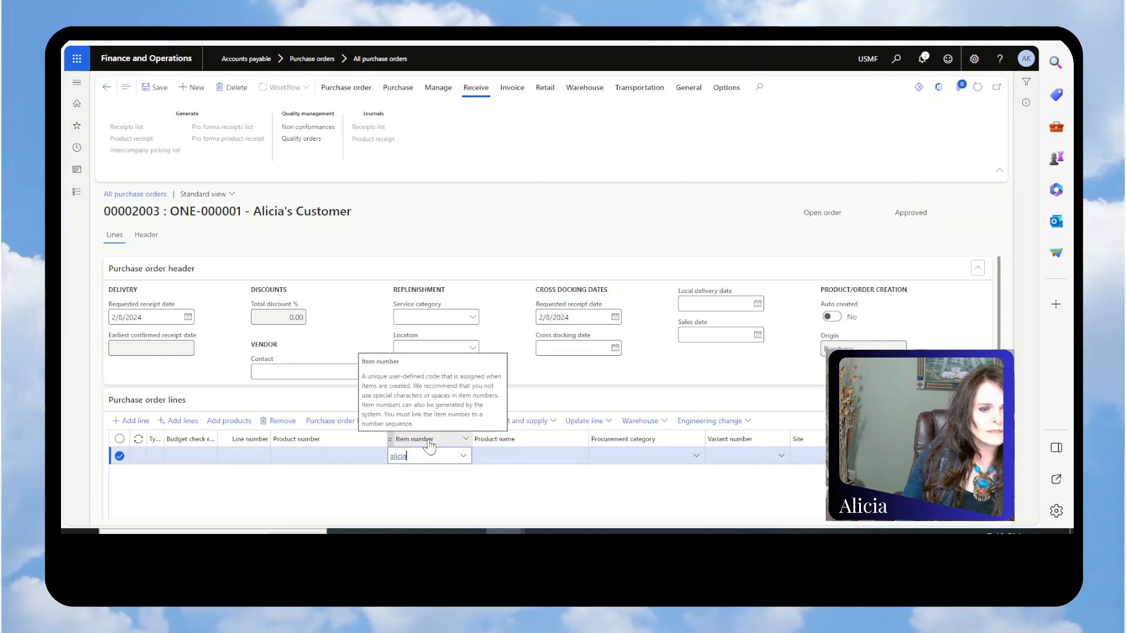
pyautogui.write('ia')
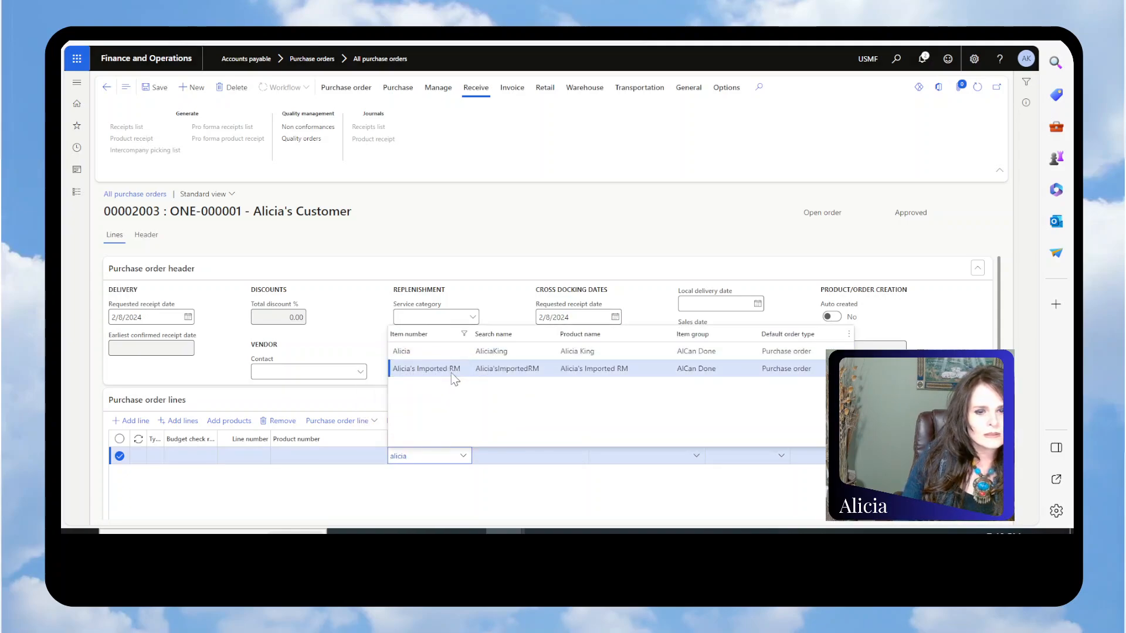
pyautogui.click(449, 369)
# Set the Imported RM line's site to 1 and its warehouse to 1
pyautogui.click(756, 456)
pyautogui.click(839, 456)
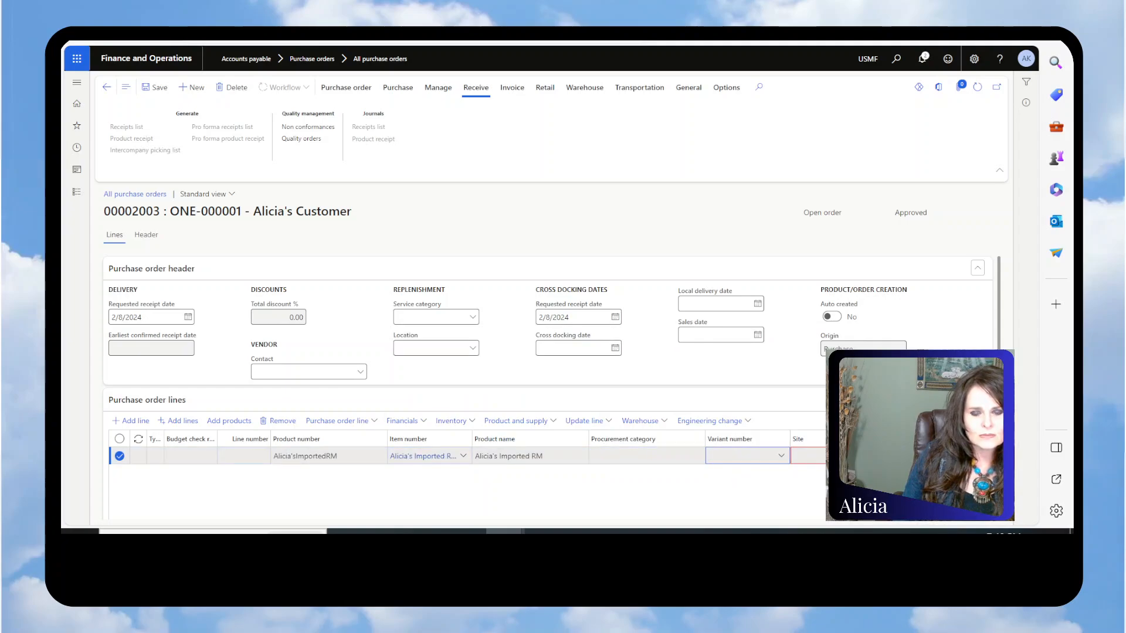
pyautogui.click(811, 368)
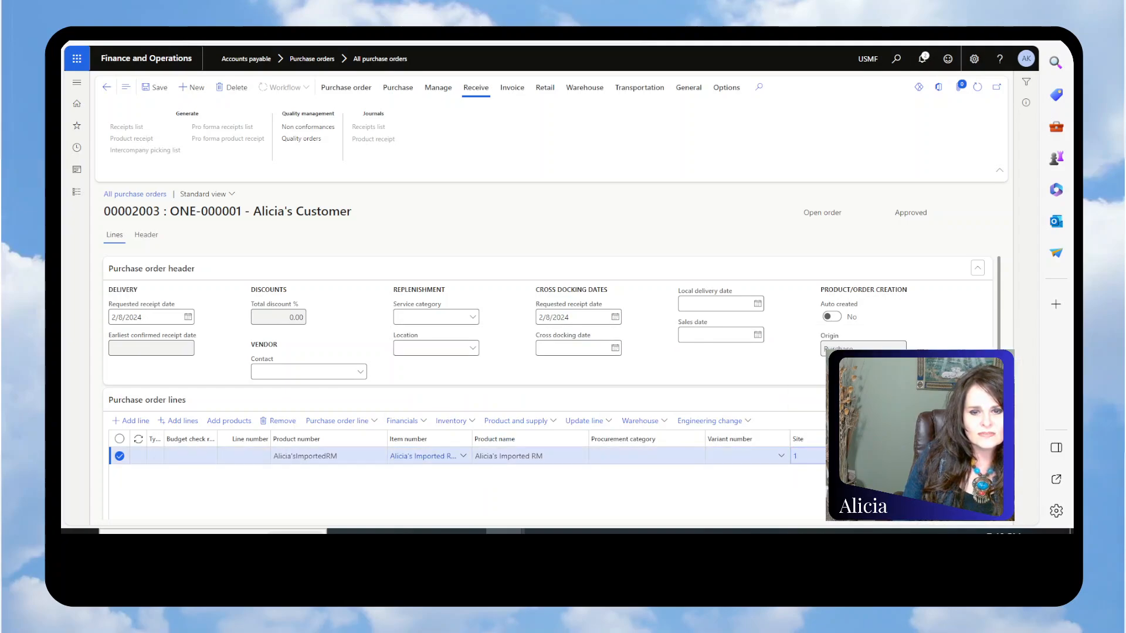
pyautogui.click(938, 456)
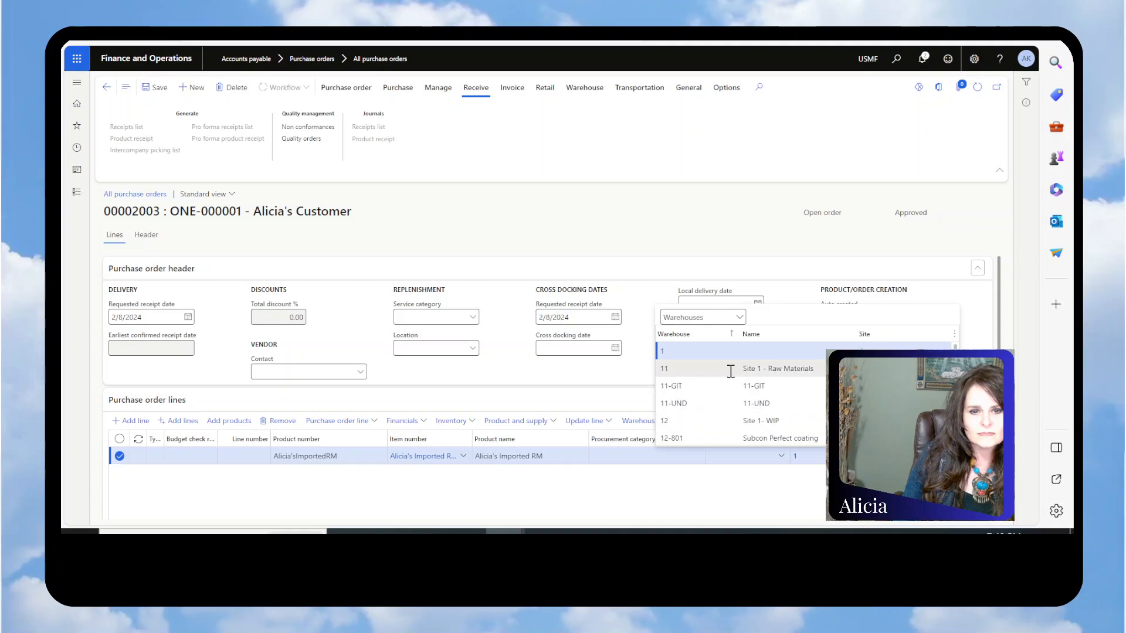
pyautogui.click(721, 355)
# Check the Imported RM line's quantity and confirm the purchase order
pyautogui.hscroll(5, 550, 463)
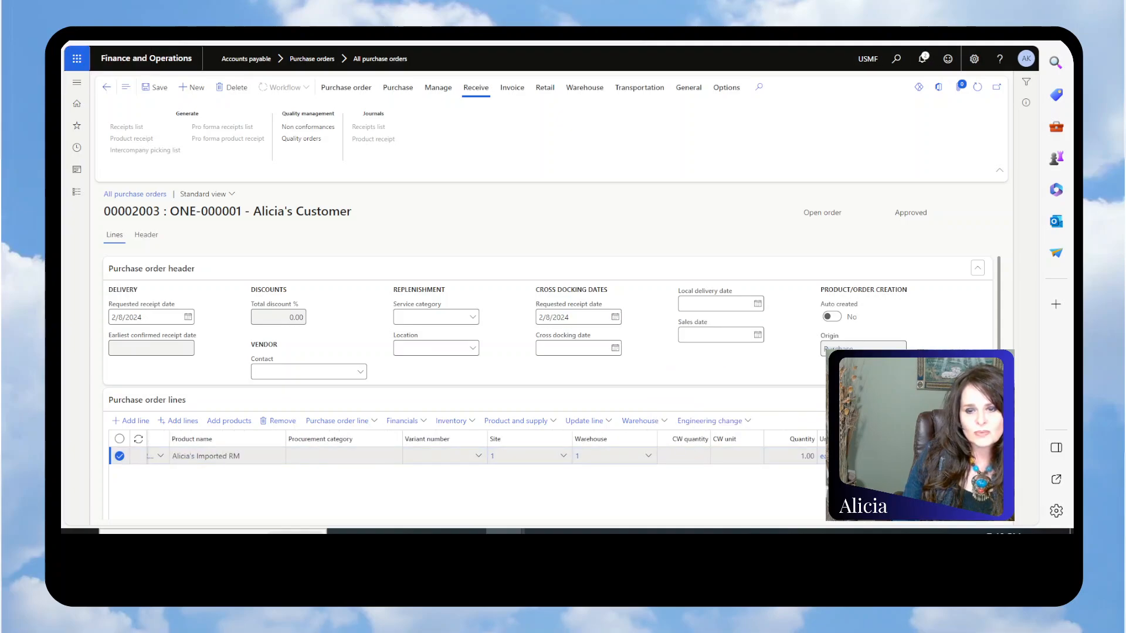
pyautogui.hscroll(2, 550, 463)
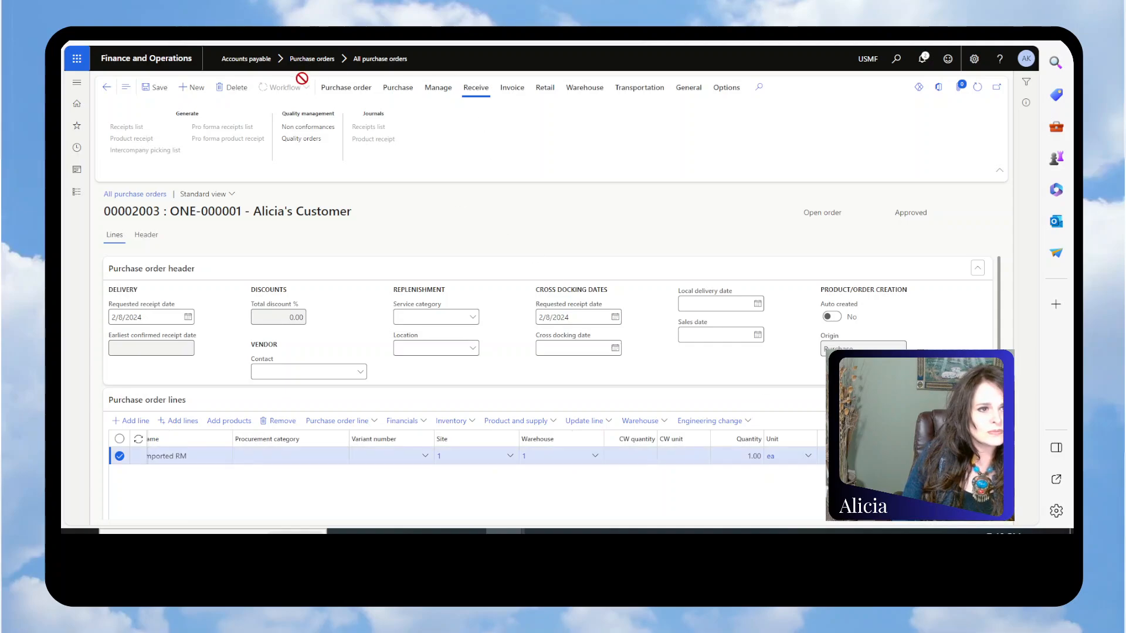
pyautogui.click(399, 90)
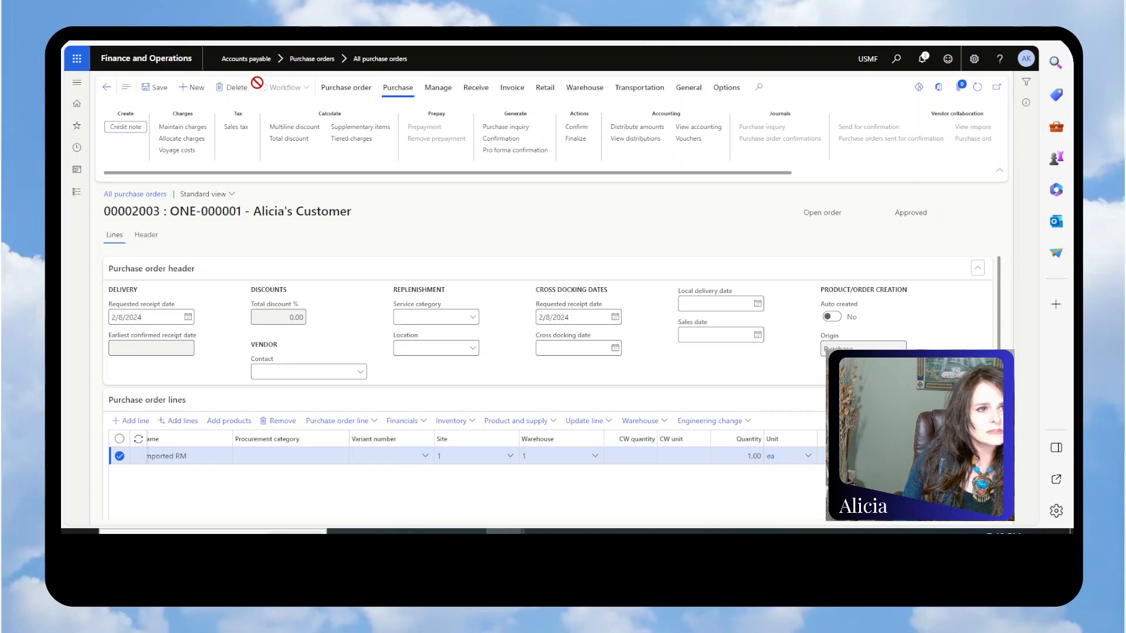
pyautogui.click(578, 127)
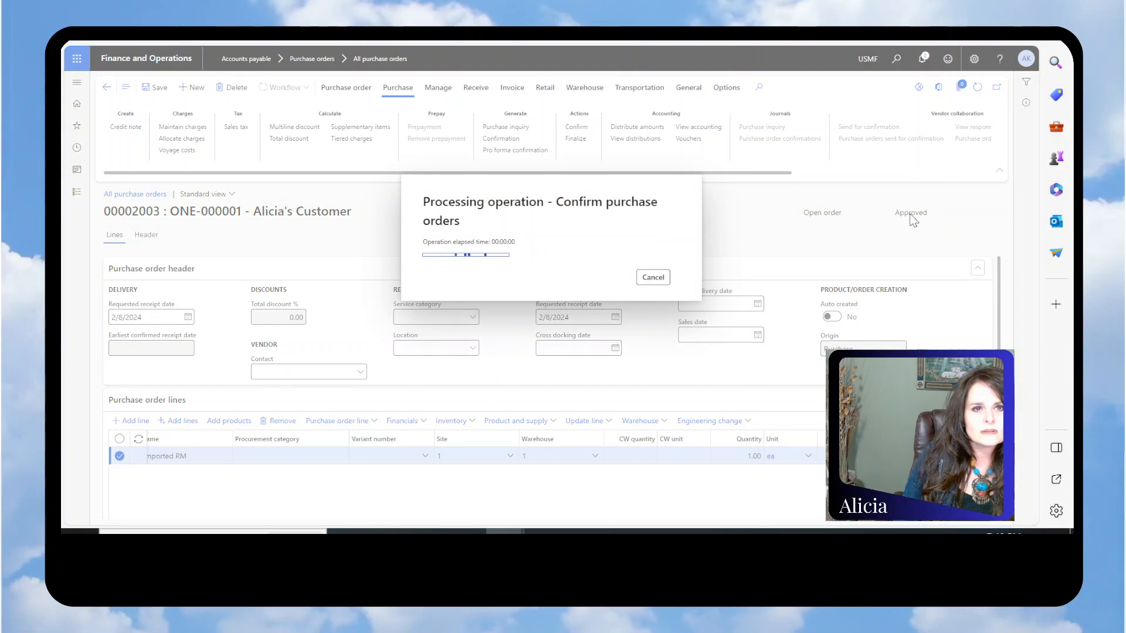
# Start posting a product receipt for the confirmed purchase order and set the product receipt number to ak2
pyautogui.click(474, 106)
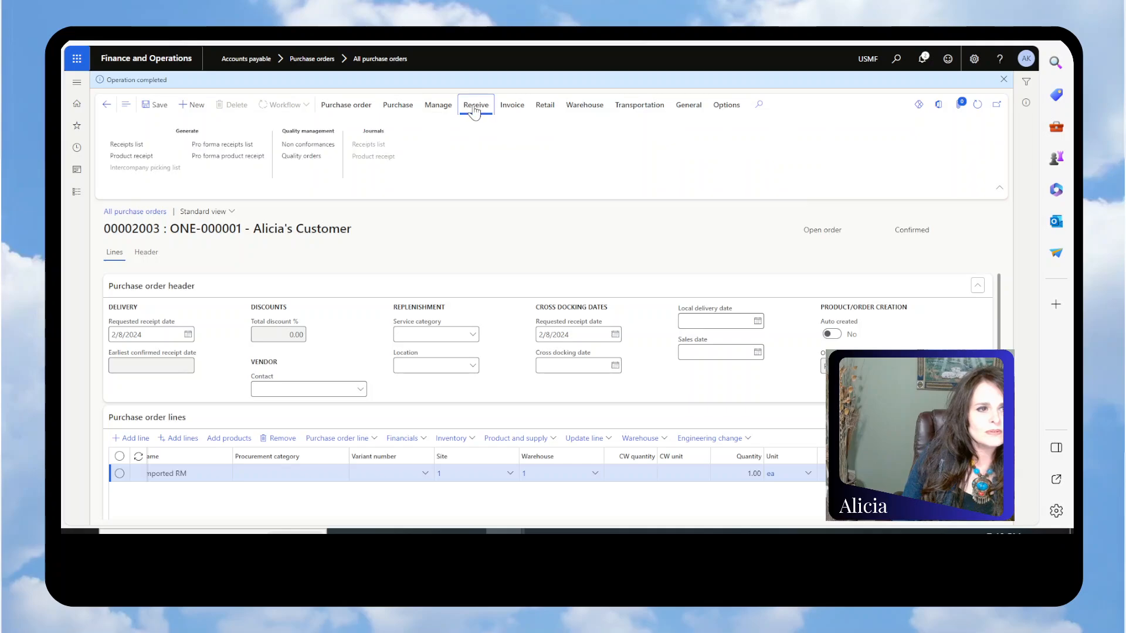
pyautogui.click(351, 161)
pyautogui.write('ak')
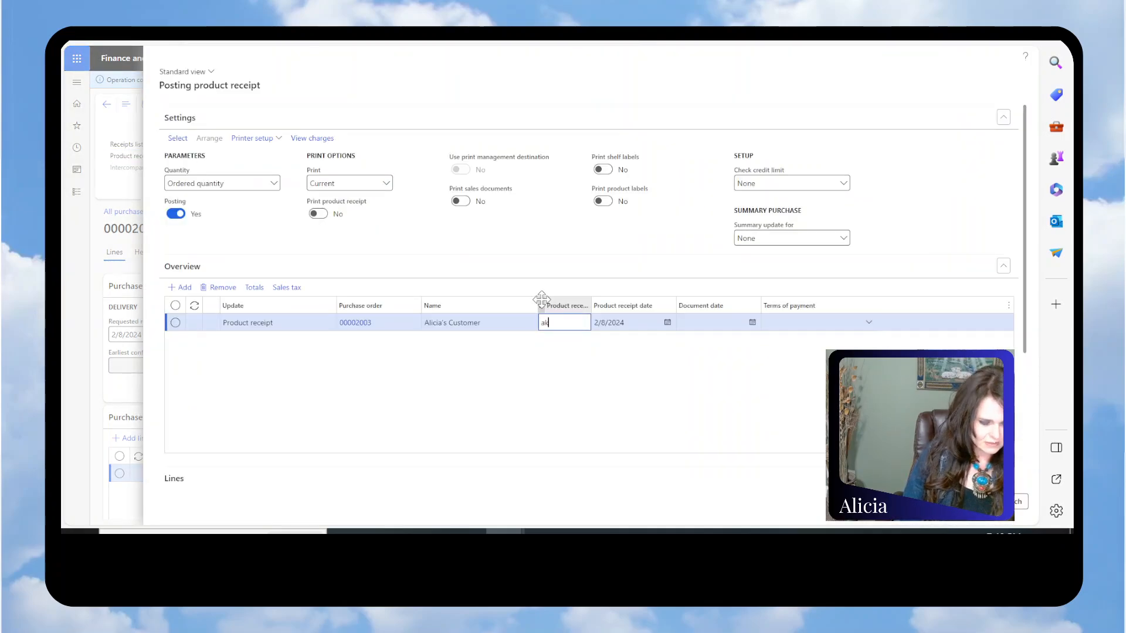
pyautogui.write('2')
pyautogui.press('Tab')
# Register the Imported RM line's ordered quantity from the receipt posting and return to the posting form
pyautogui.scroll(-5, 476, 307)
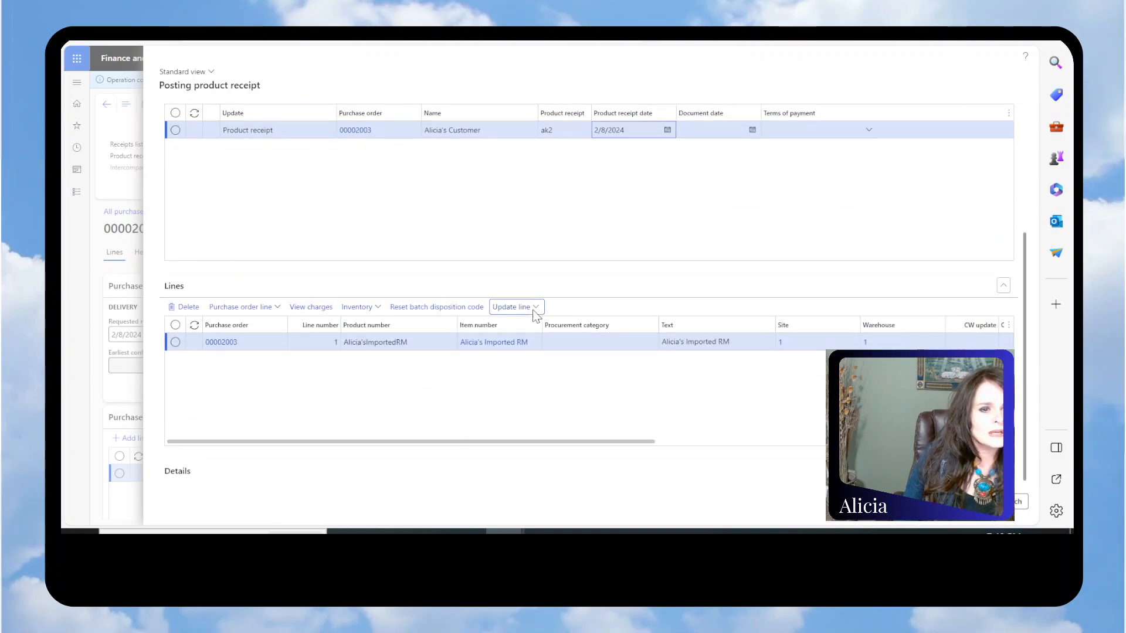
pyautogui.click(533, 311)
pyautogui.click(518, 345)
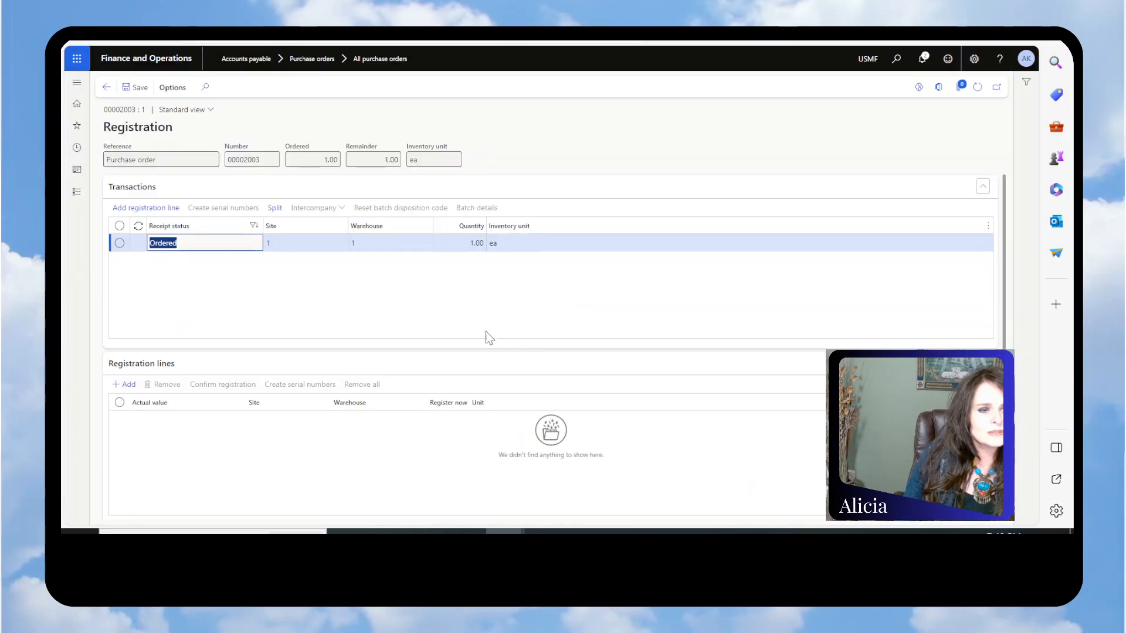
pyautogui.click(136, 209)
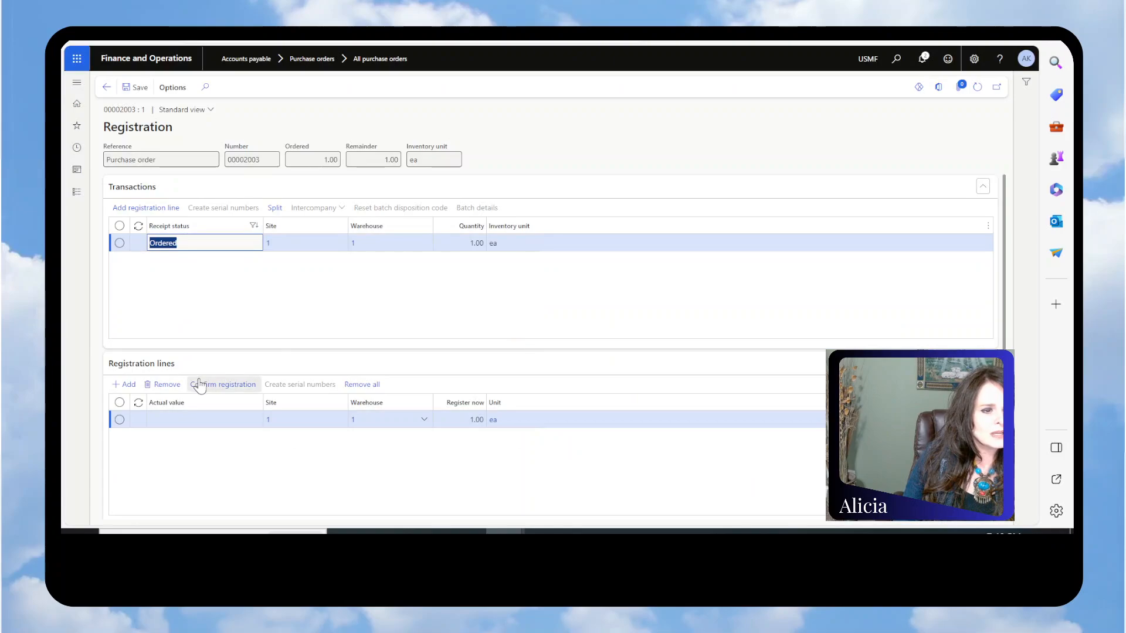
pyautogui.click(223, 385)
pyautogui.click(106, 86)
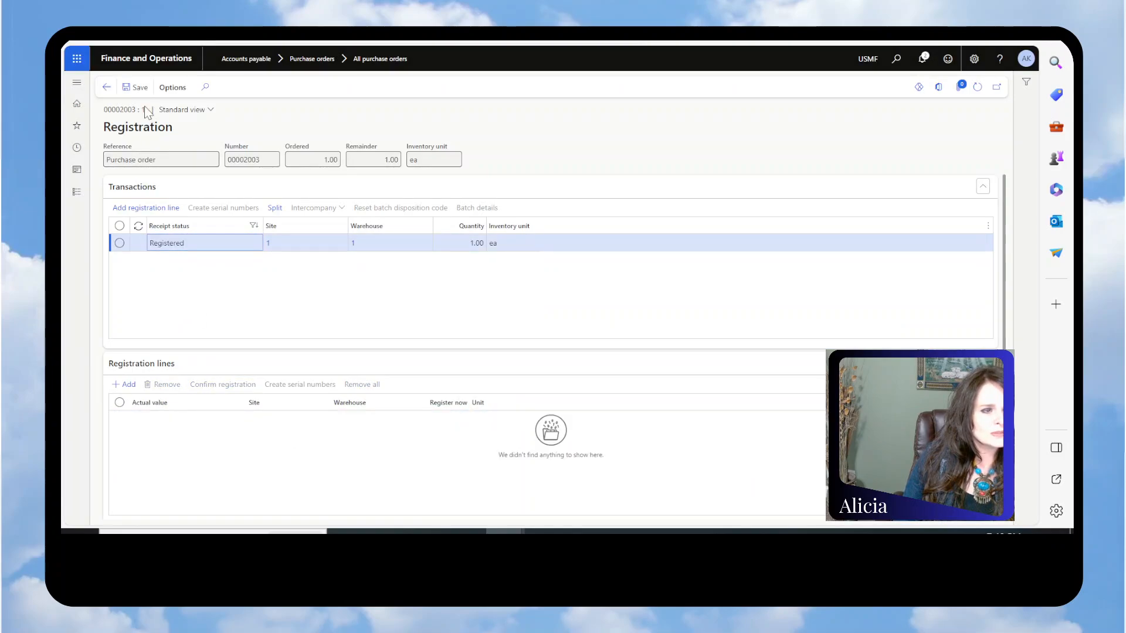
# Post the product receipt and open the vouchers of receipt ak2 from the purchase order's product receipt journal
pyautogui.click(940, 502)
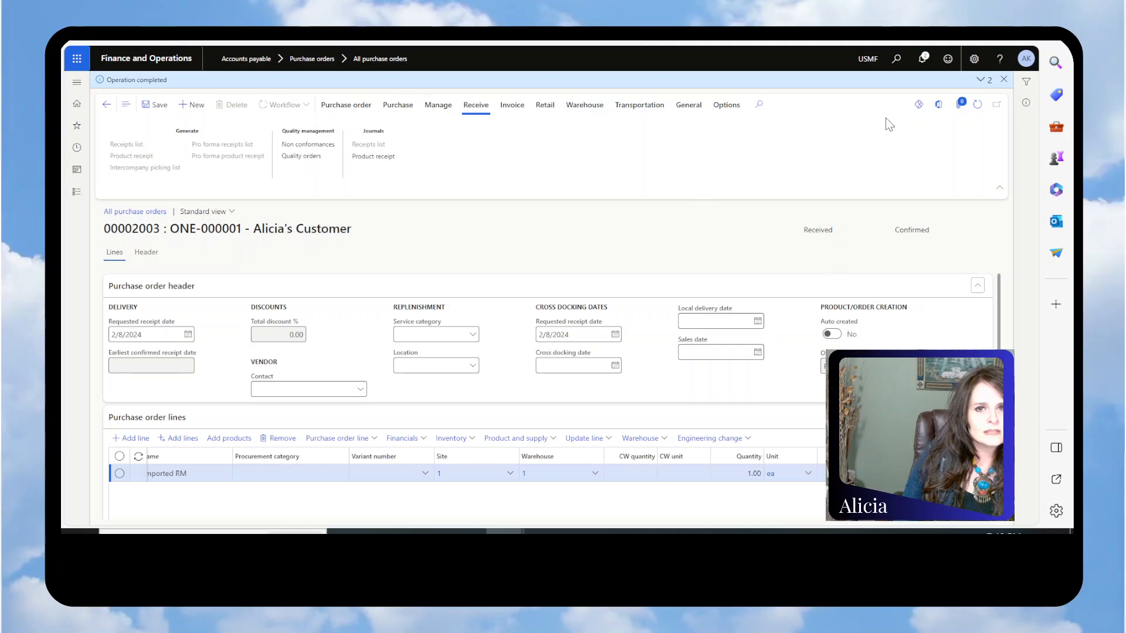
pyautogui.click(1004, 79)
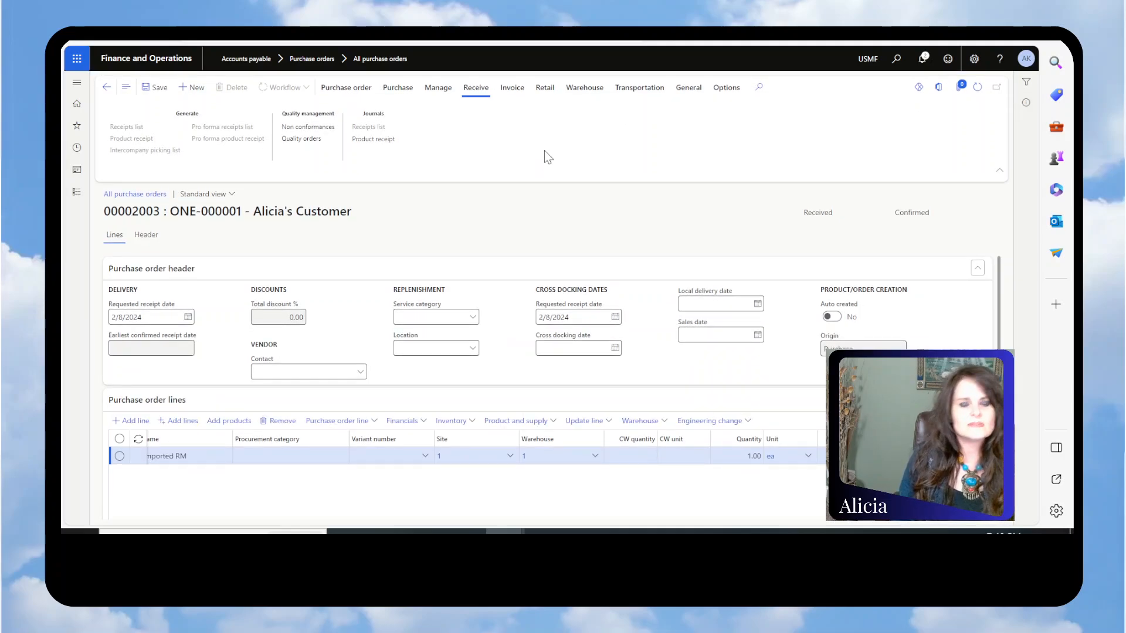
pyautogui.click(373, 139)
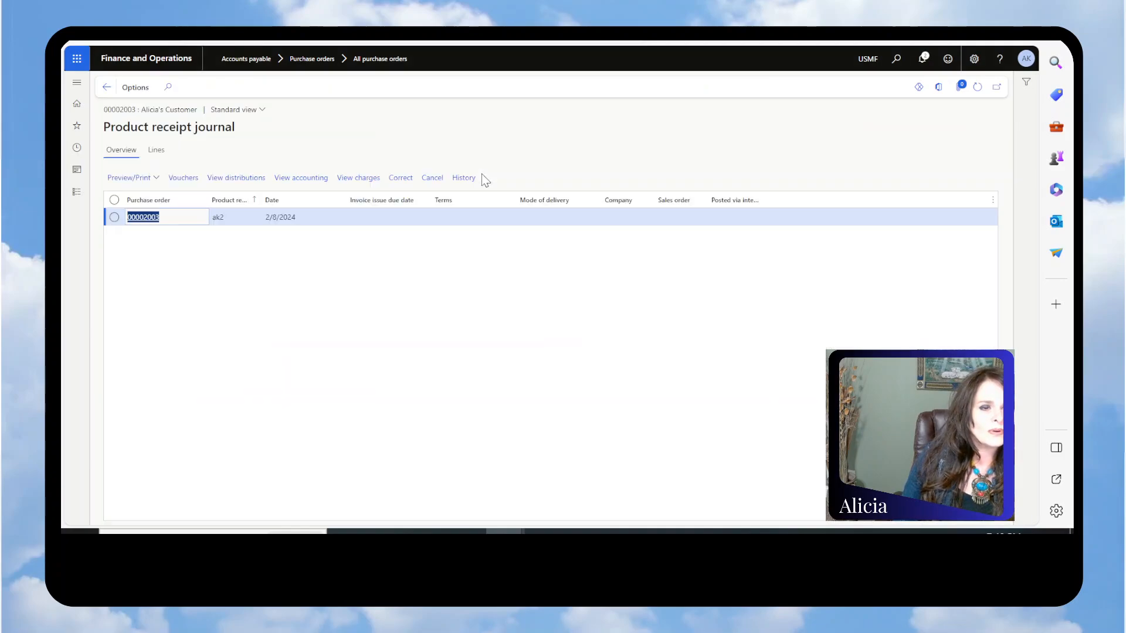
pyautogui.click(176, 183)
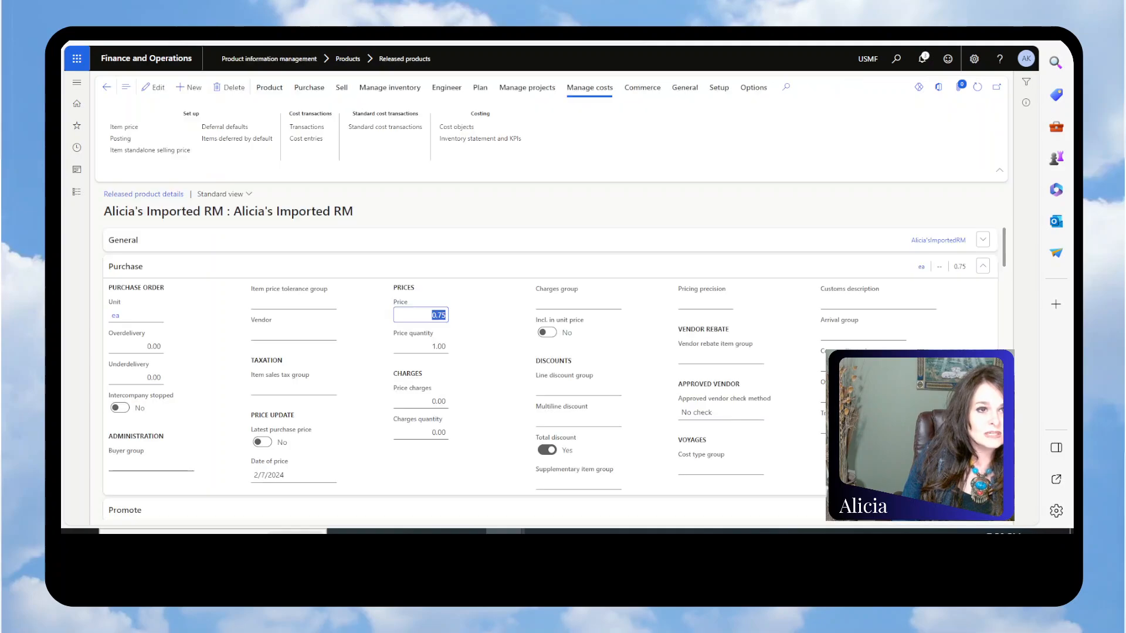
# Transfer the purchase order and product receipt entries from the general ledger's subledger journal entries not yet transferred
pyautogui.click(77, 191)
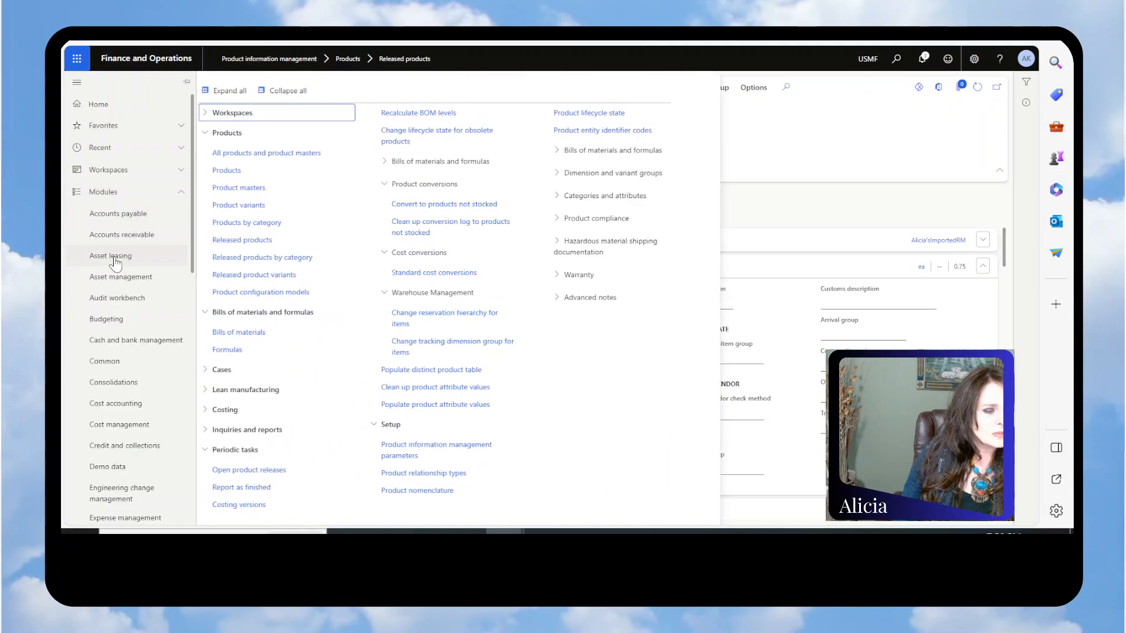
pyautogui.scroll(-5, 117, 258)
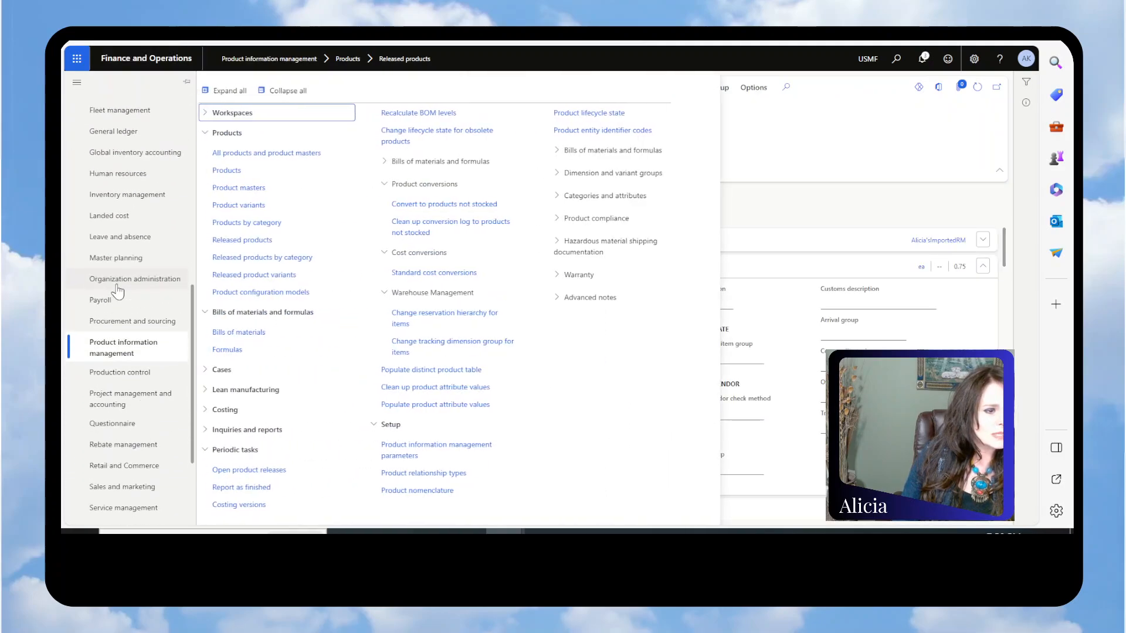
pyautogui.click(113, 126)
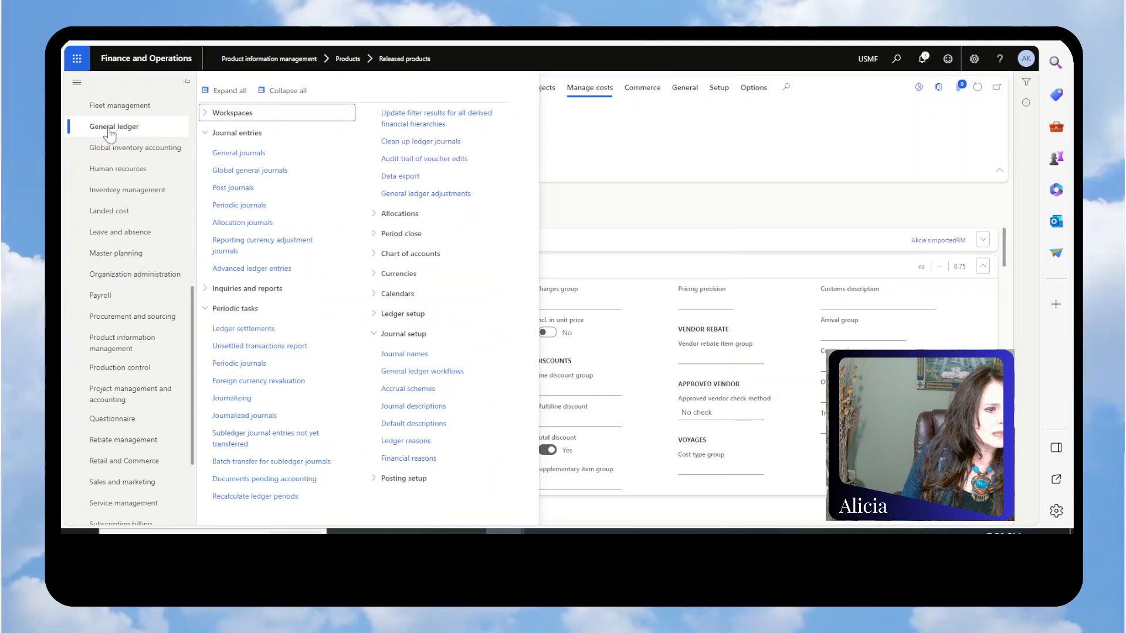
pyautogui.click(244, 445)
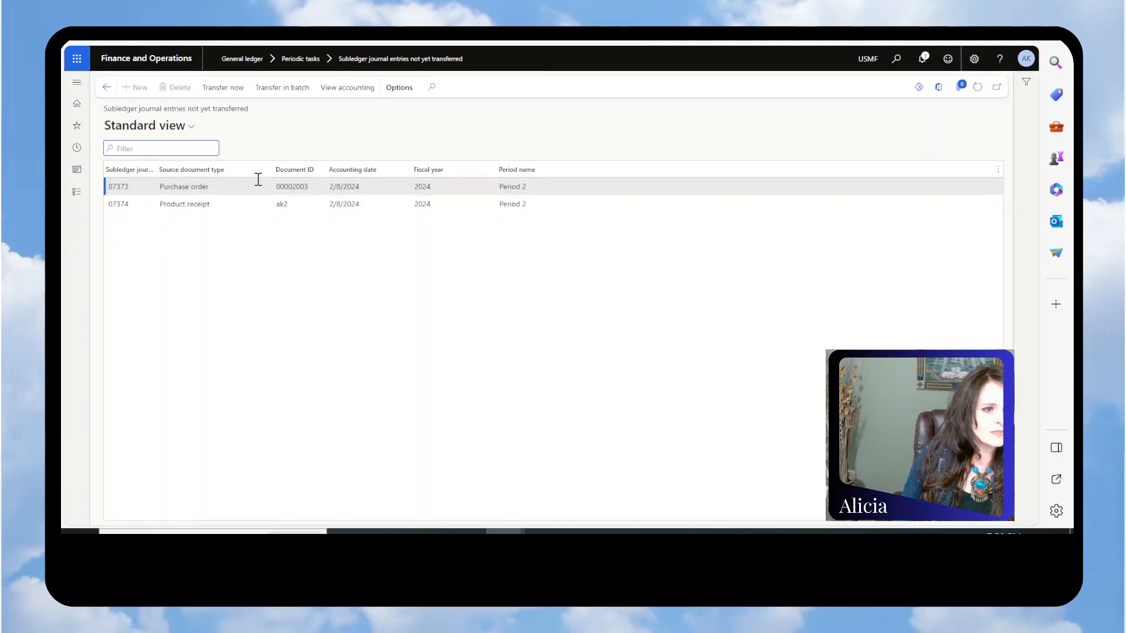
pyautogui.click(217, 88)
pyautogui.click(218, 88)
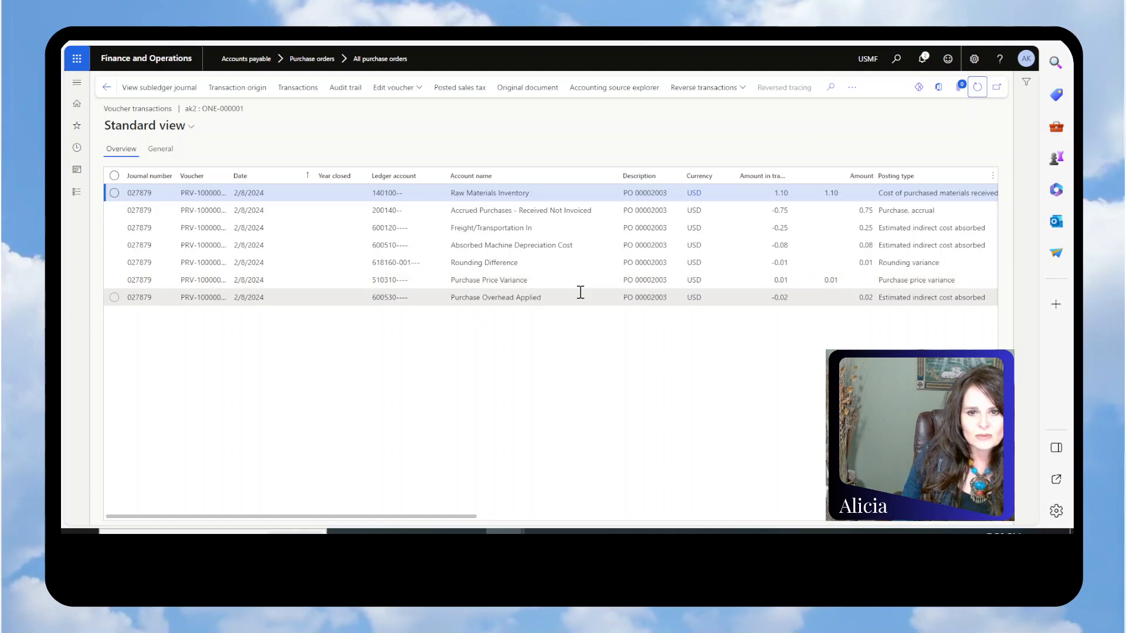
# Examine the ak2 voucher's amounts for purchase overhead, absorbed machine depreciation, accrued purchases and raw materials inventory
pyautogui.click(872, 297)
pyautogui.doubleClick(866, 227)
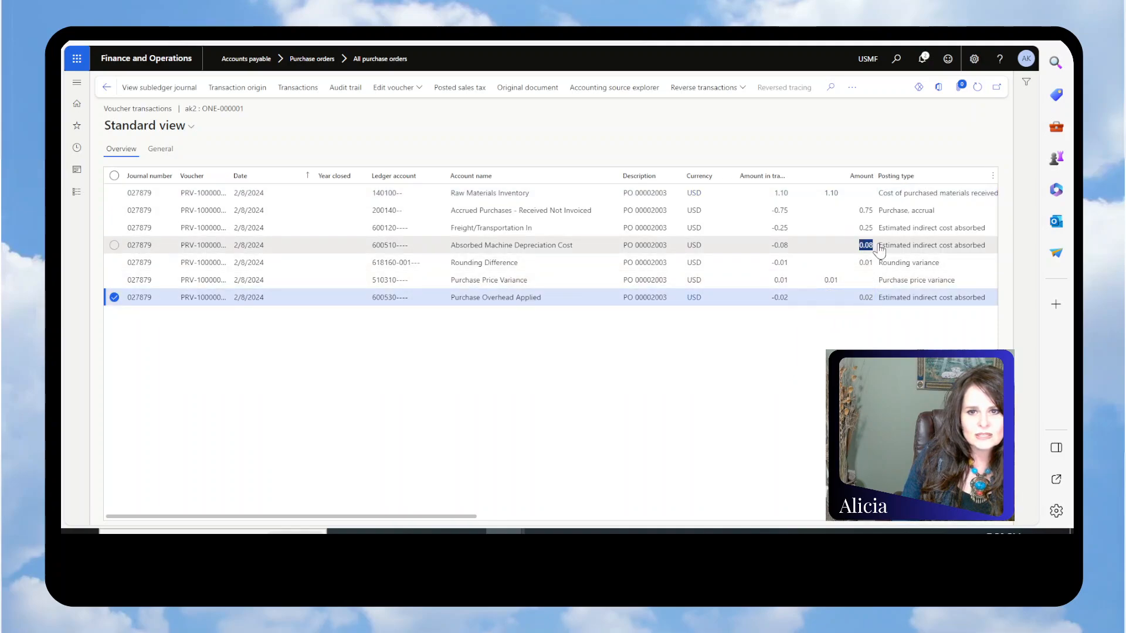
pyautogui.doubleClick(866, 210)
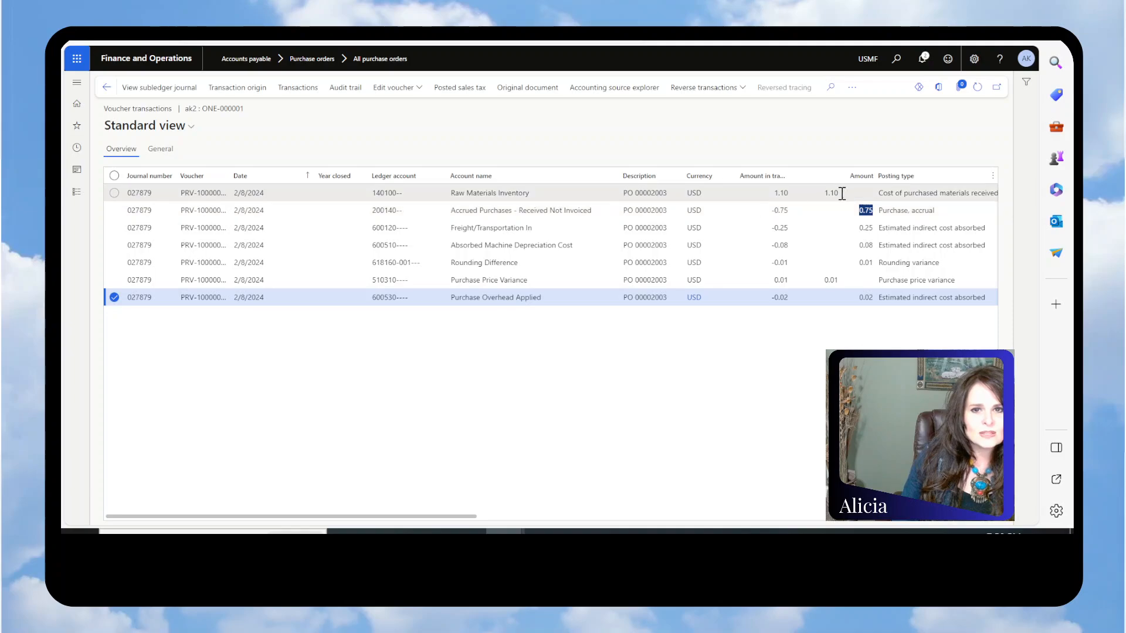
pyautogui.moveTo(482, 193); pyautogui.dragTo(486, 193)
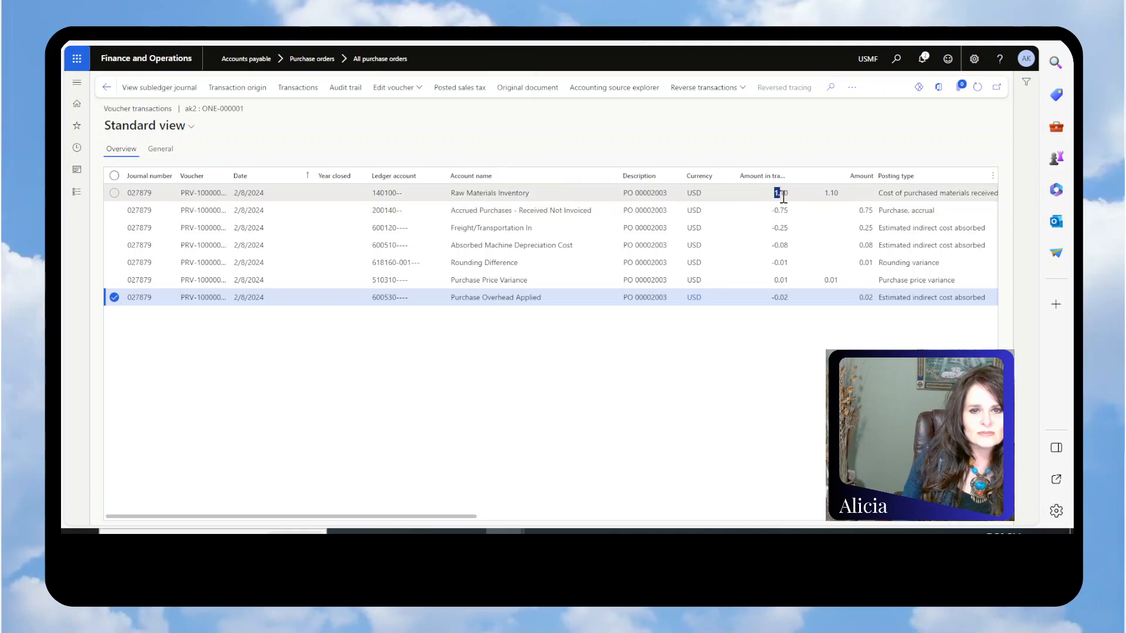
pyautogui.moveTo(784, 198); pyautogui.dragTo(788, 195)
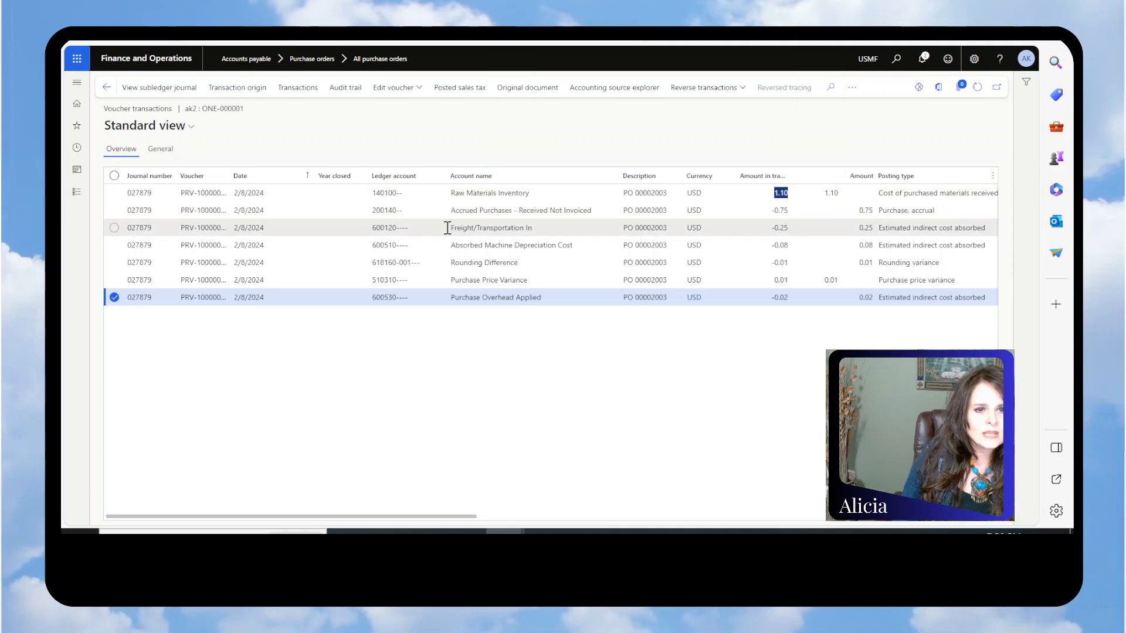